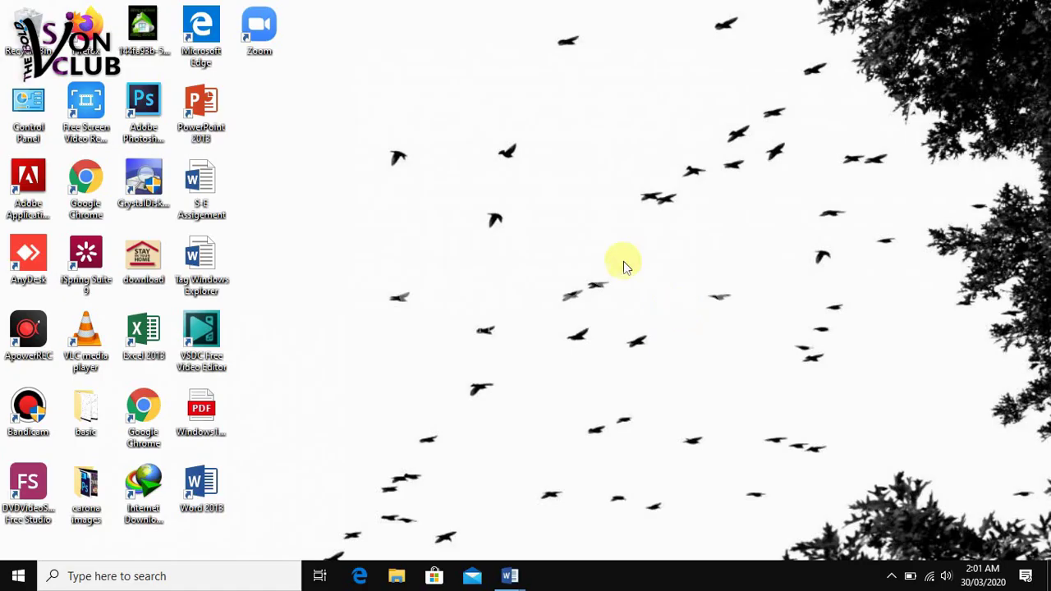
Review the outline document's Picture Format and Shape Tools topics, then switch to blank Document1.
mouse_move(510, 575)
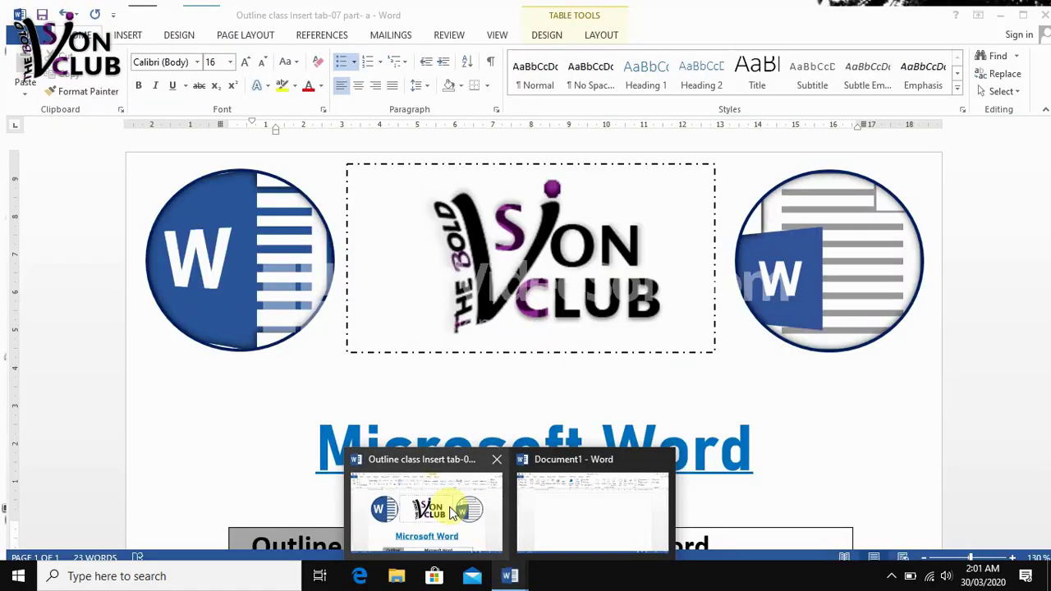
click(450, 507)
scroll(776, 364, down, 5)
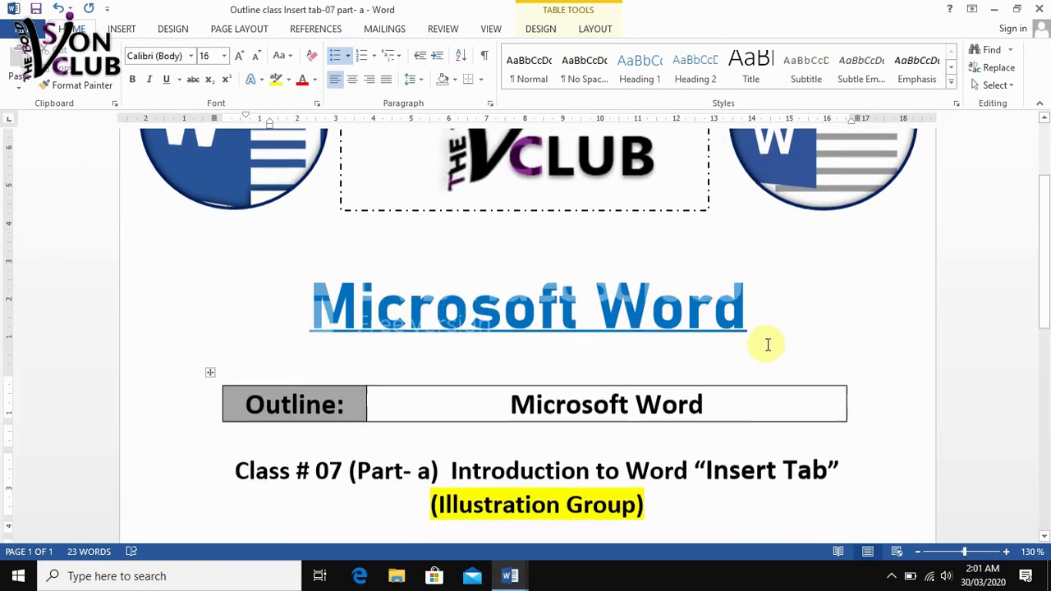
scroll(649, 403, down, 2)
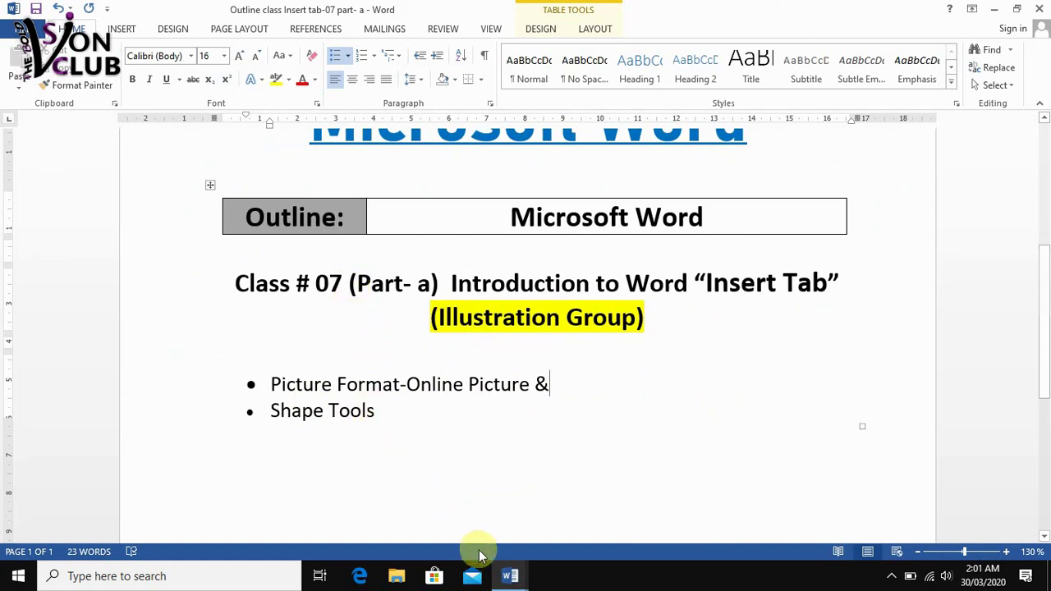
mouse_move(498, 577)
click(541, 534)
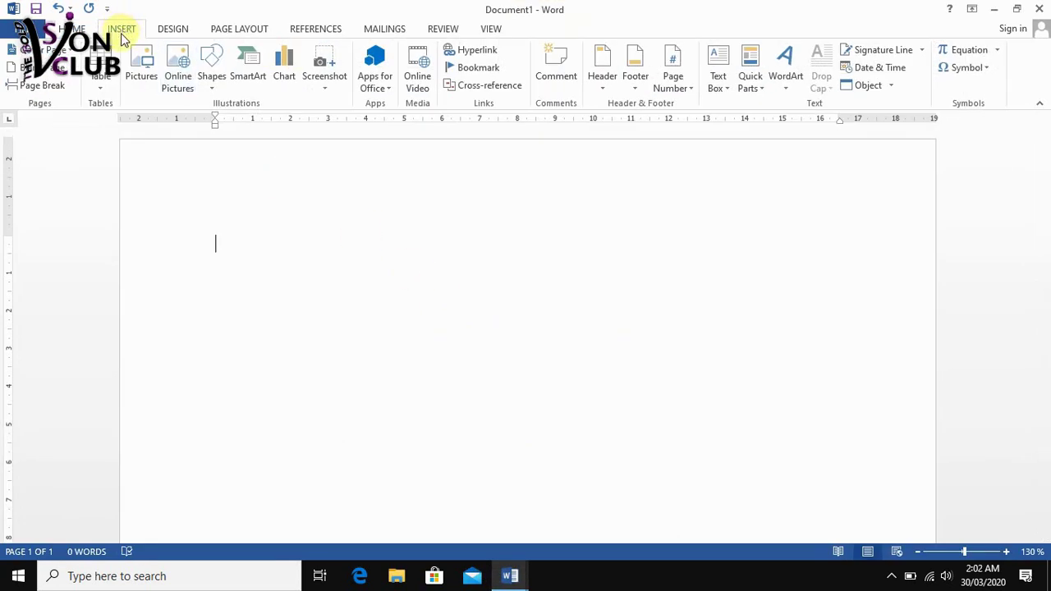
Insert the 144fa93b Stay HOME house picture from the Desktop into Document1.
click(145, 74)
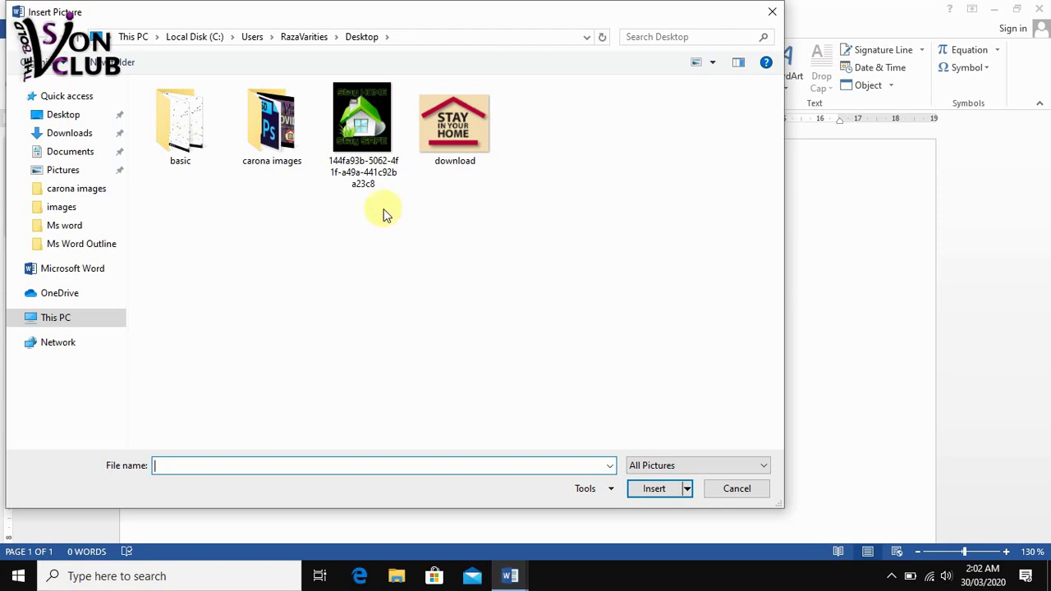
click(362, 130)
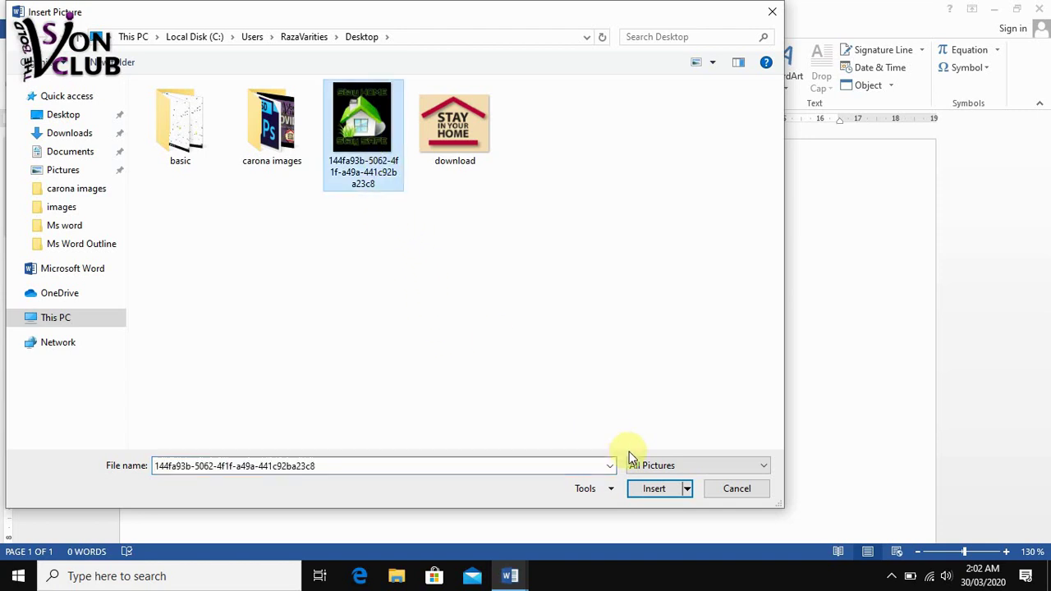
click(669, 489)
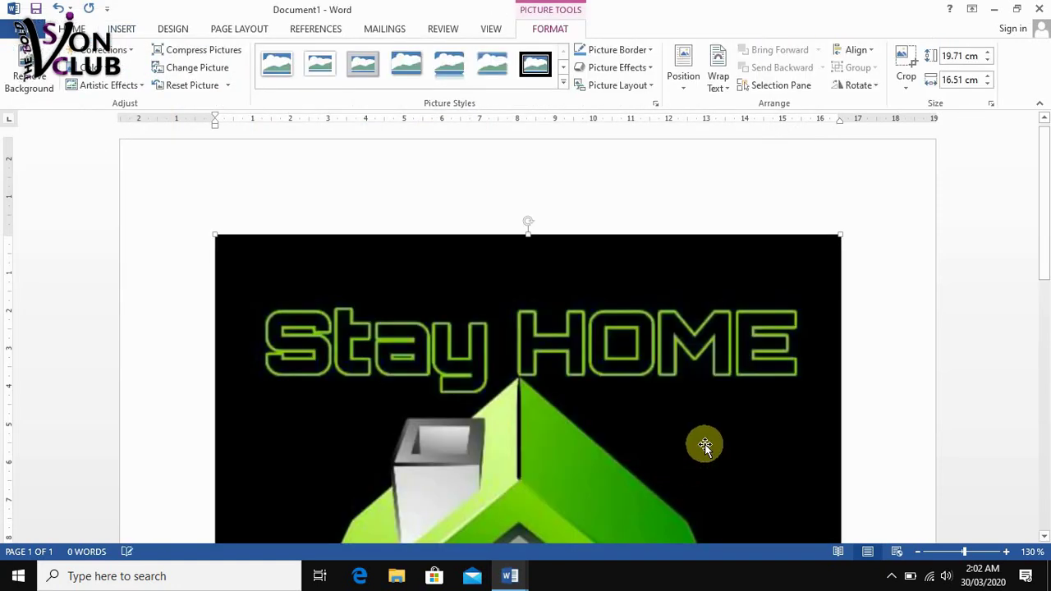
Resize the Stay HOME picture from its corner down to about 6.26 × 5.24 cm.
scroll(731, 432, down, 1)
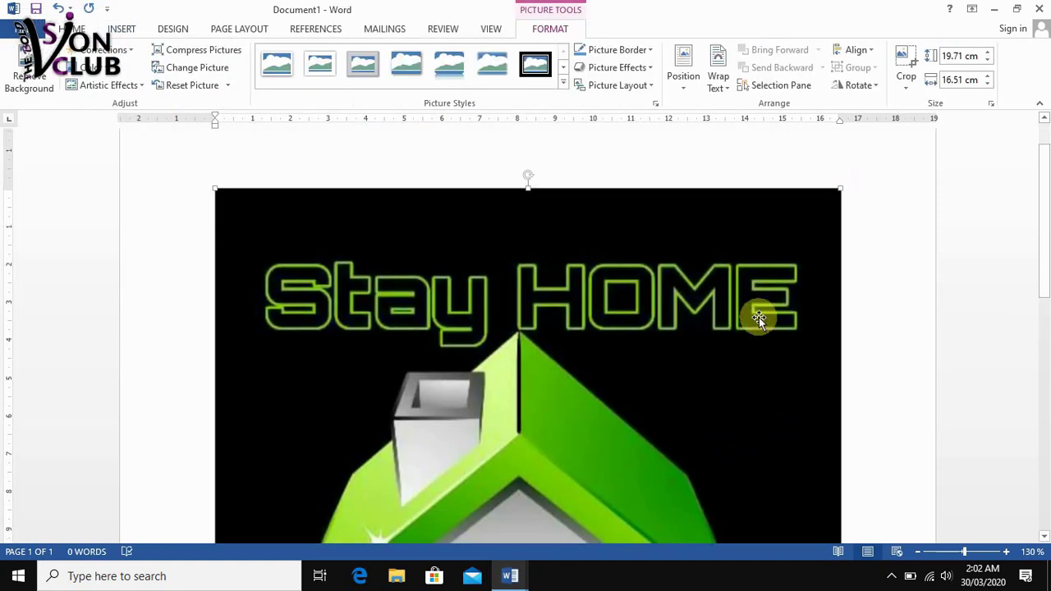
scroll(723, 338, down, 2)
scroll(723, 337, up, 3)
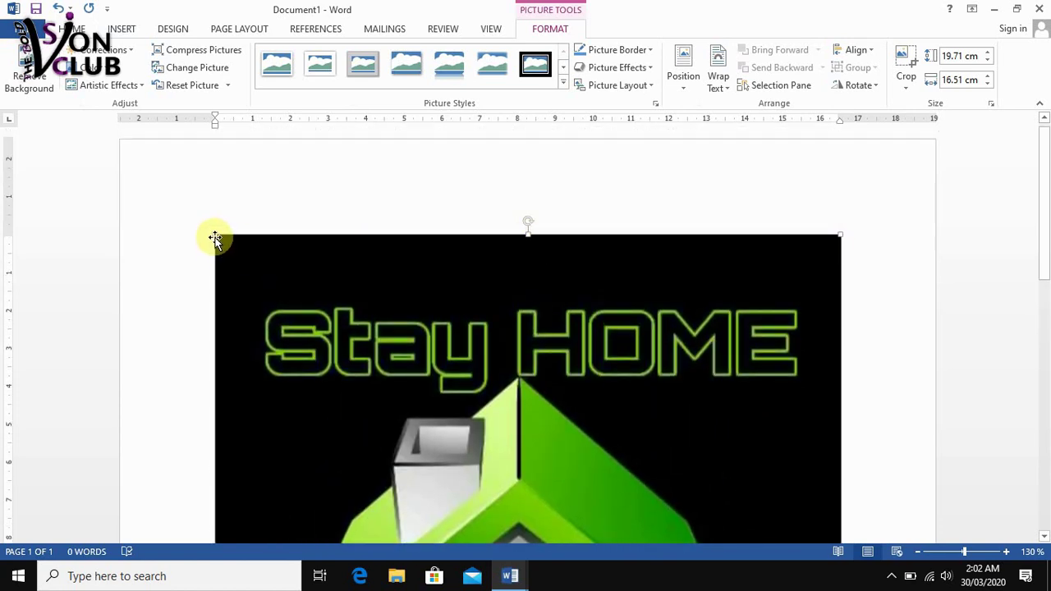
scroll(861, 296, down, 5)
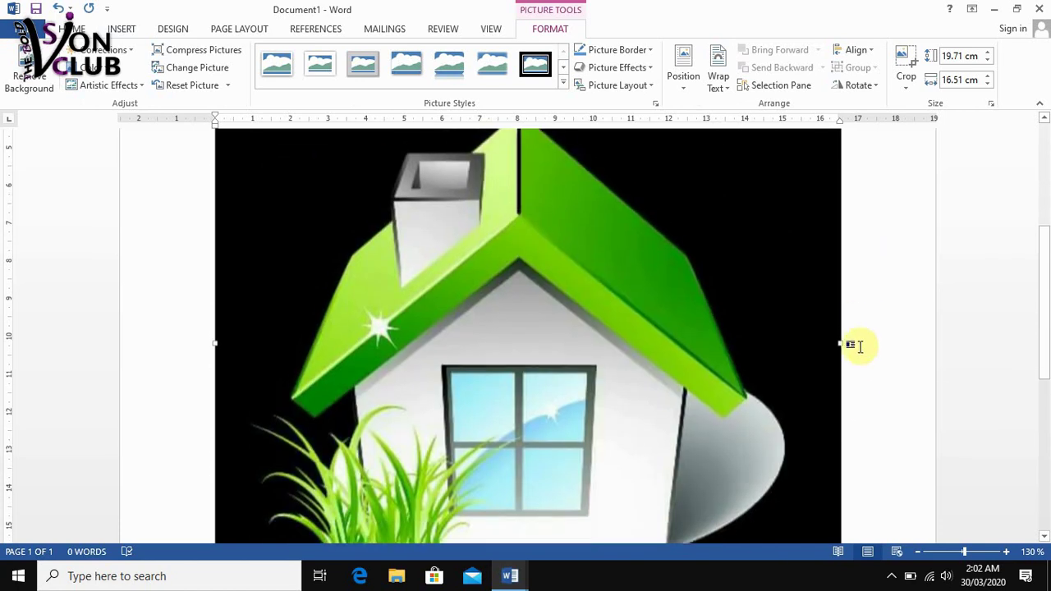
scroll(847, 353, down, 2)
scroll(846, 383, down, 3)
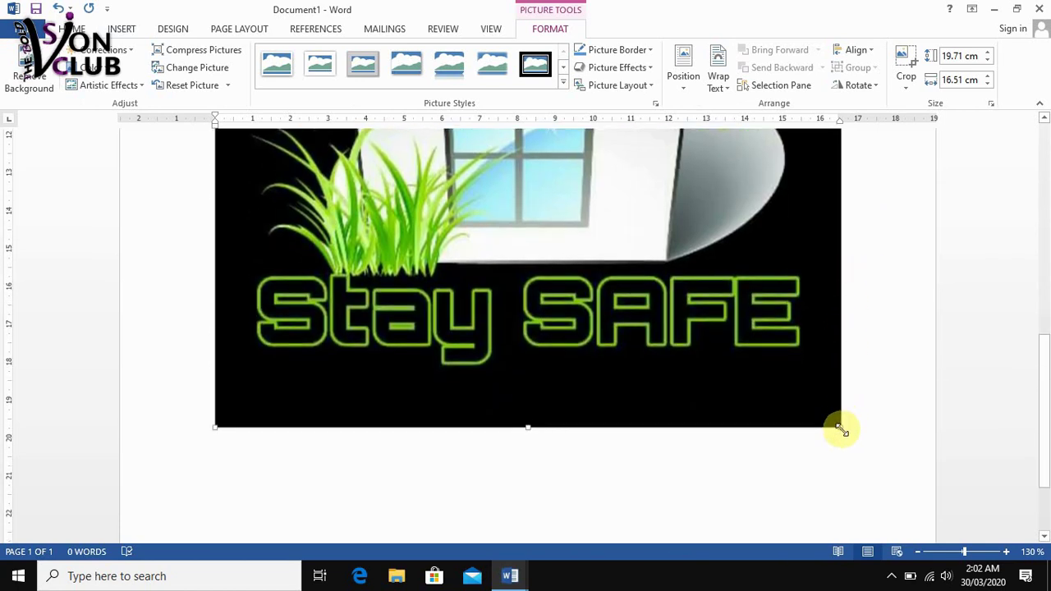
scroll(703, 413, up, 3)
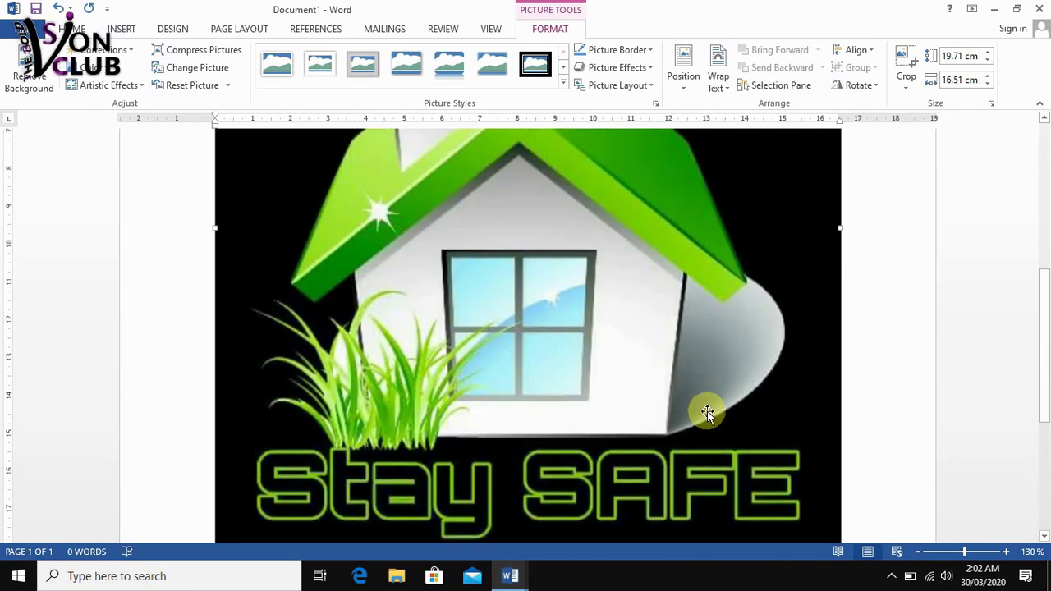
scroll(703, 411, up, 3)
scroll(709, 410, up, 3)
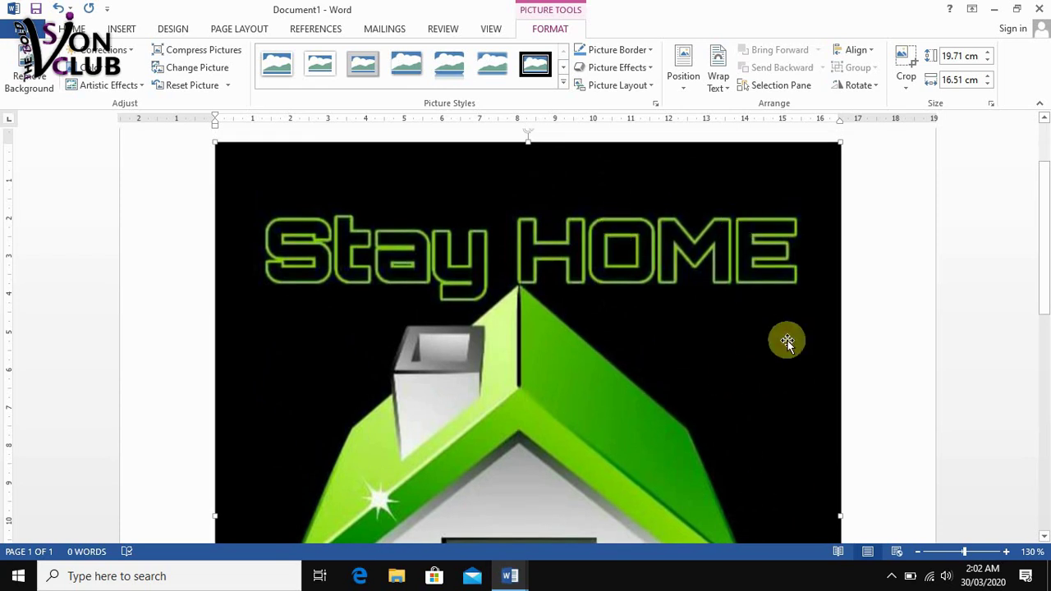
scroll(813, 287, up, 1)
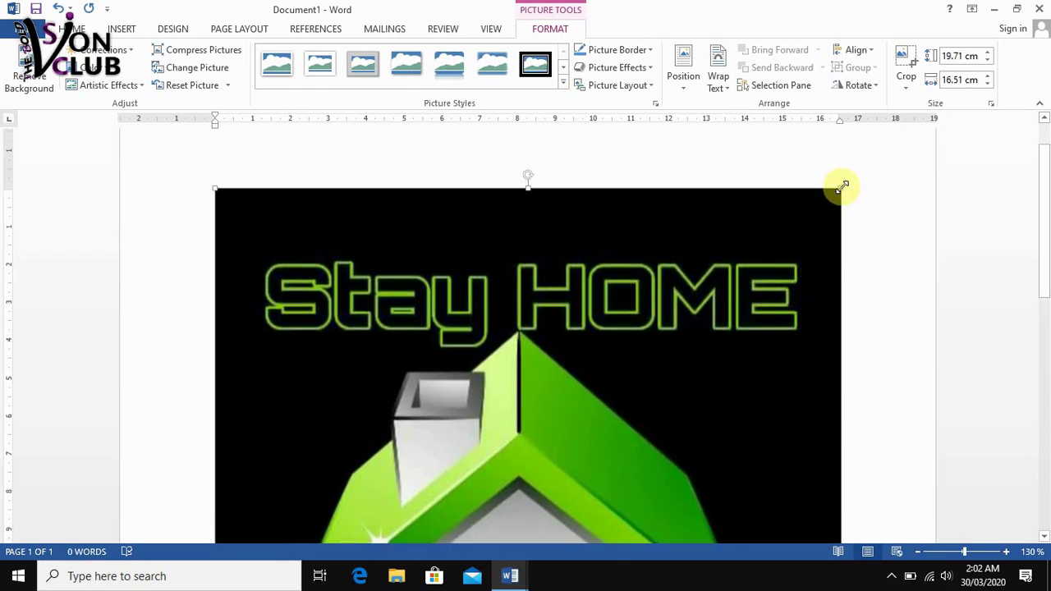
mouse_move(840, 189)
mouse_down()
mouse_move(683, 336)
mouse_move(598, 281)
mouse_up()
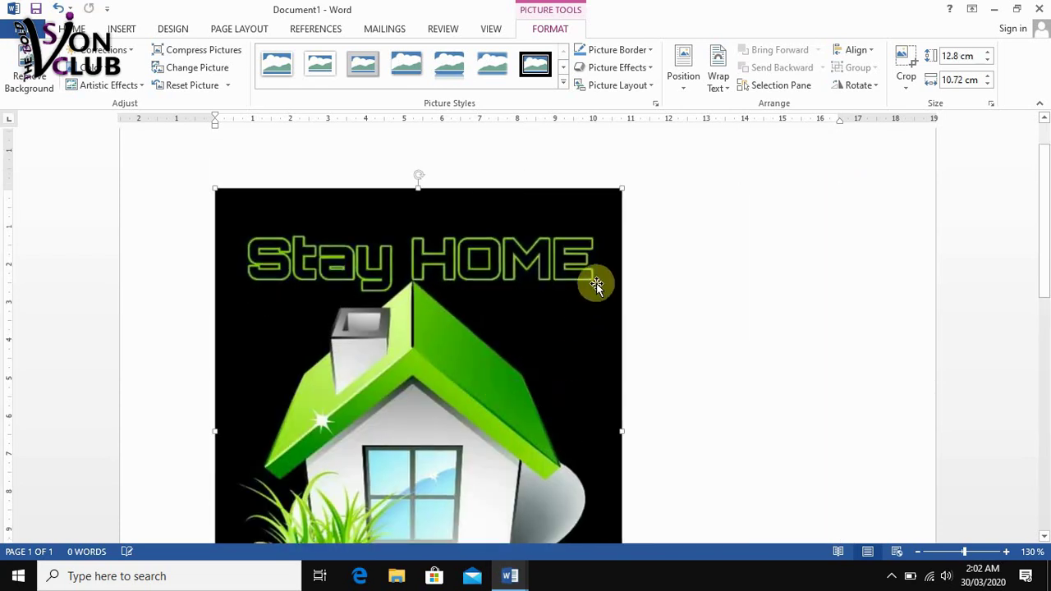
drag(561, 239, 444, 320)
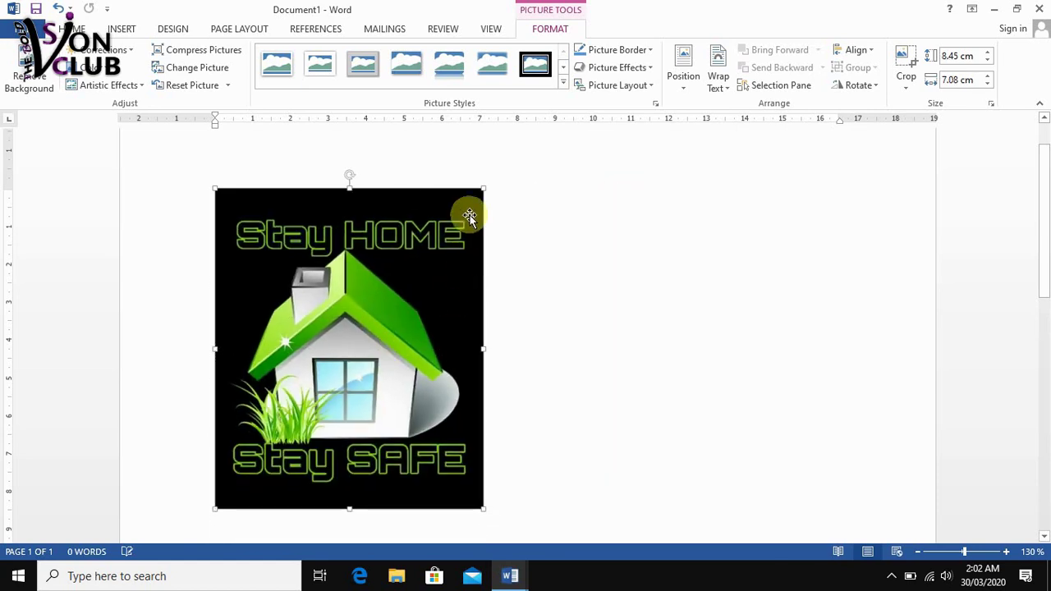
drag(483, 189, 399, 274)
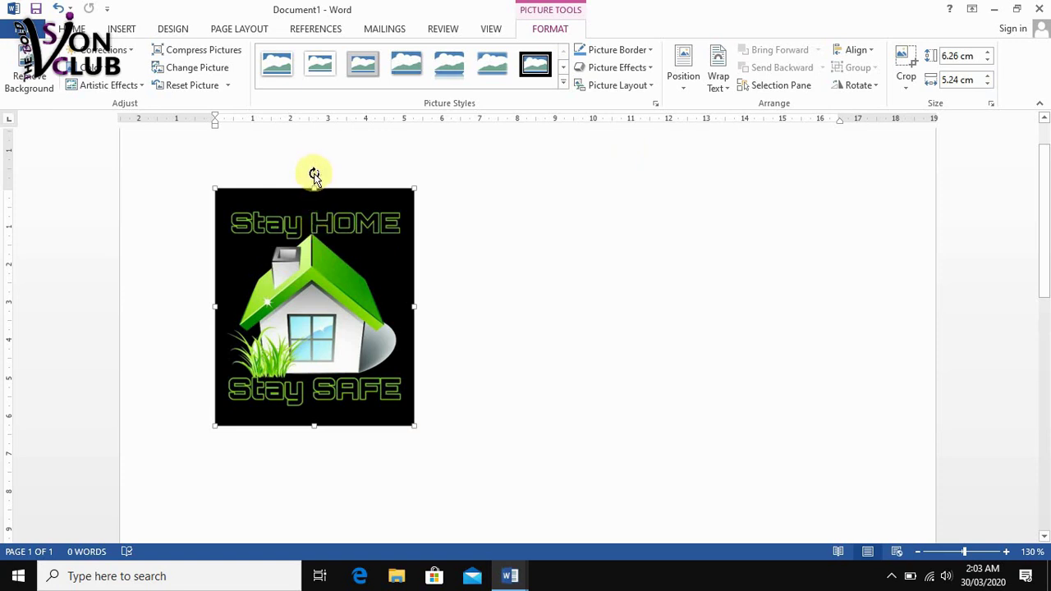
drag(314, 175, 399, 228)
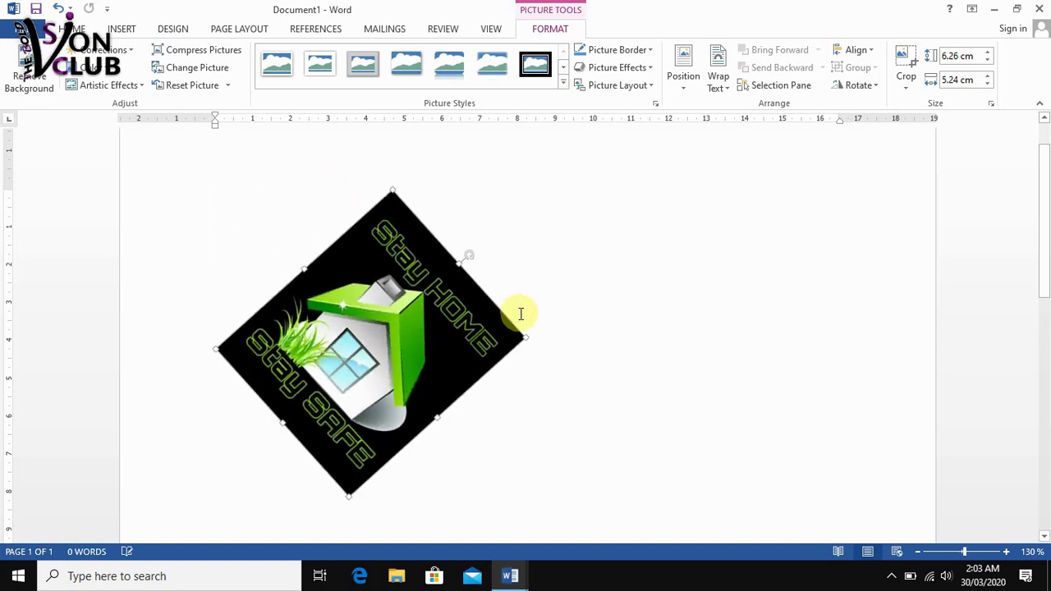
drag(467, 251, 431, 230)
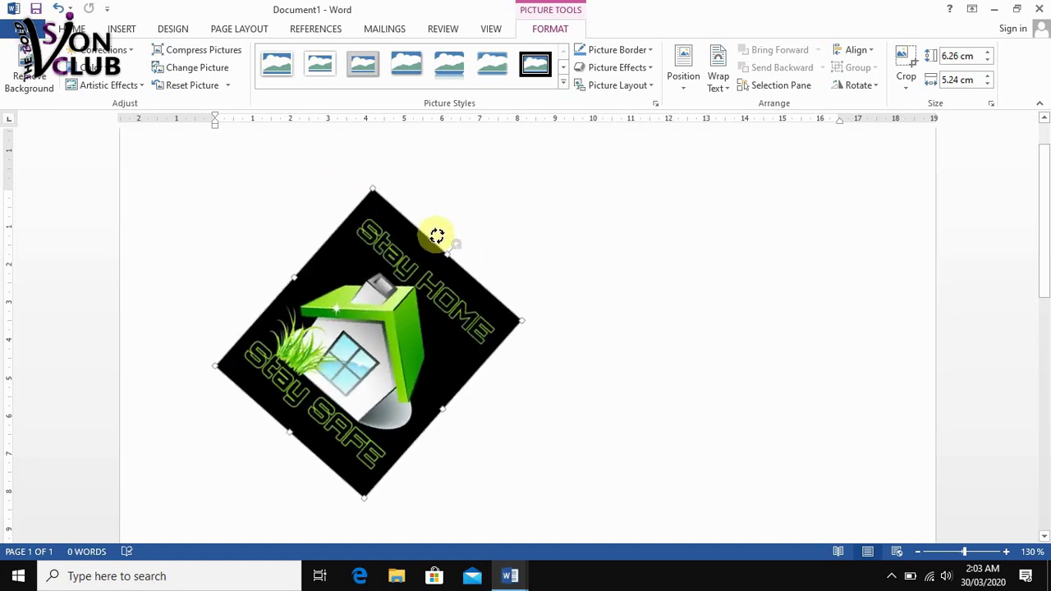
key(ctrl+z)
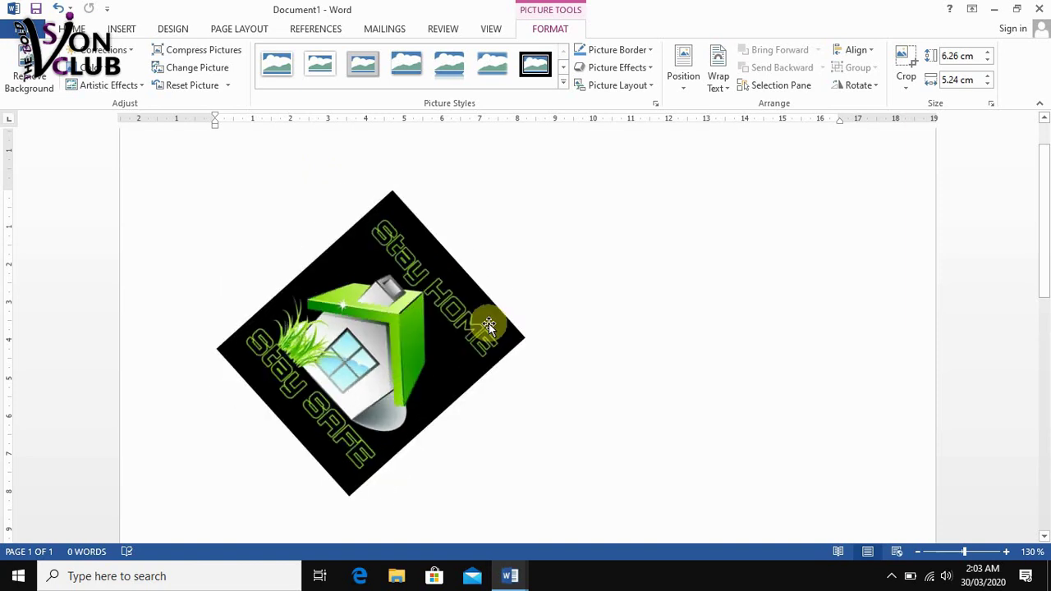
key(ctrl+z)
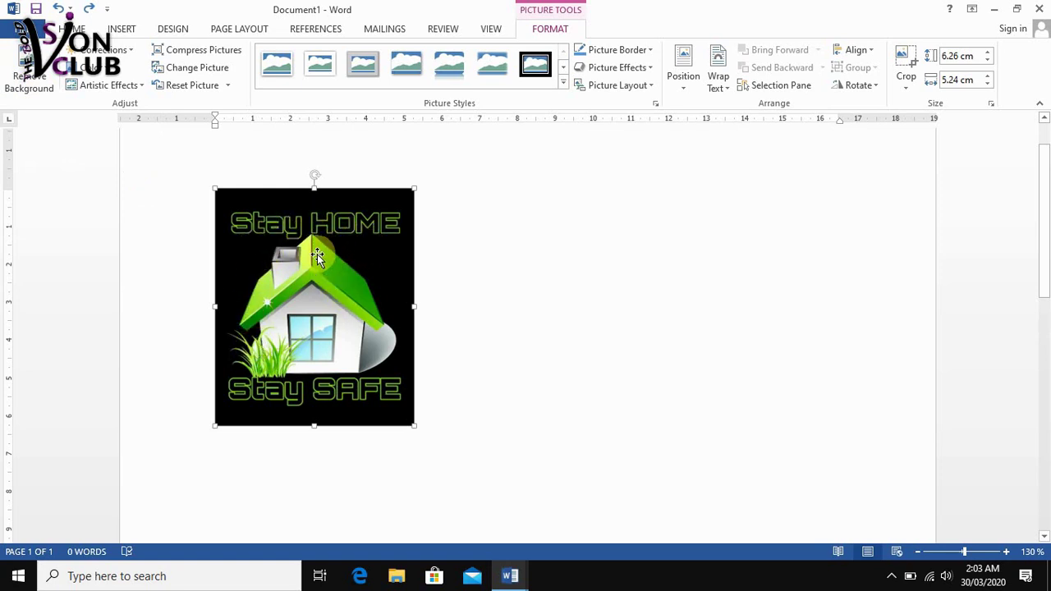
click(29, 66)
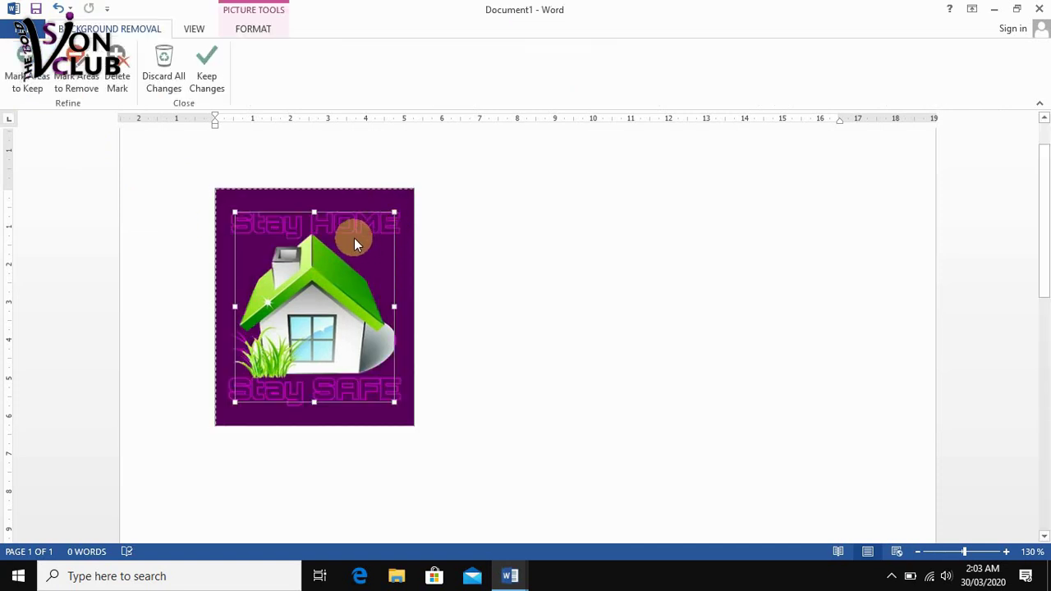
click(210, 66)
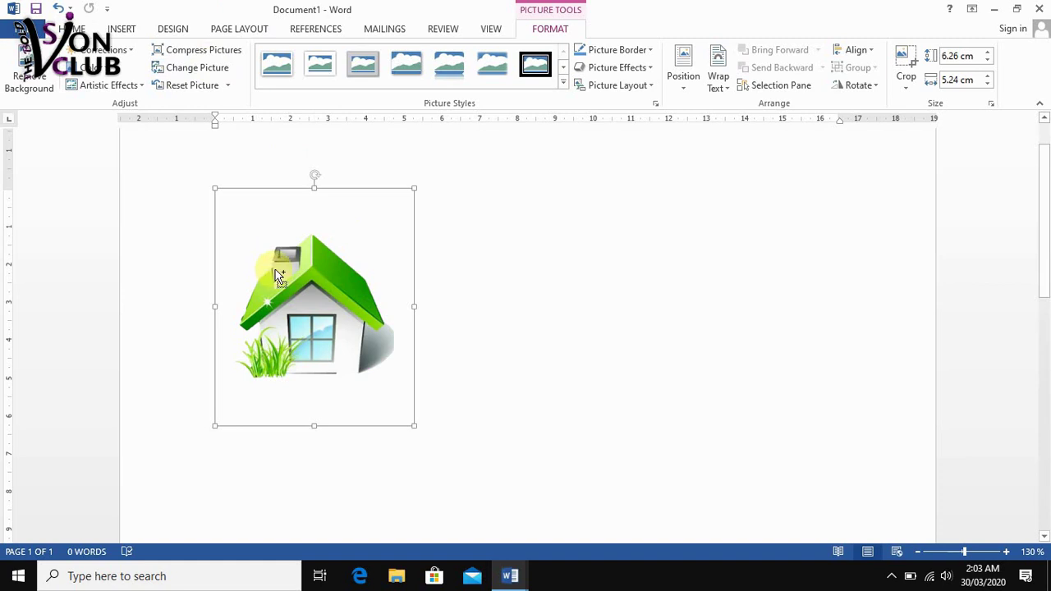
key(ctrl+z)
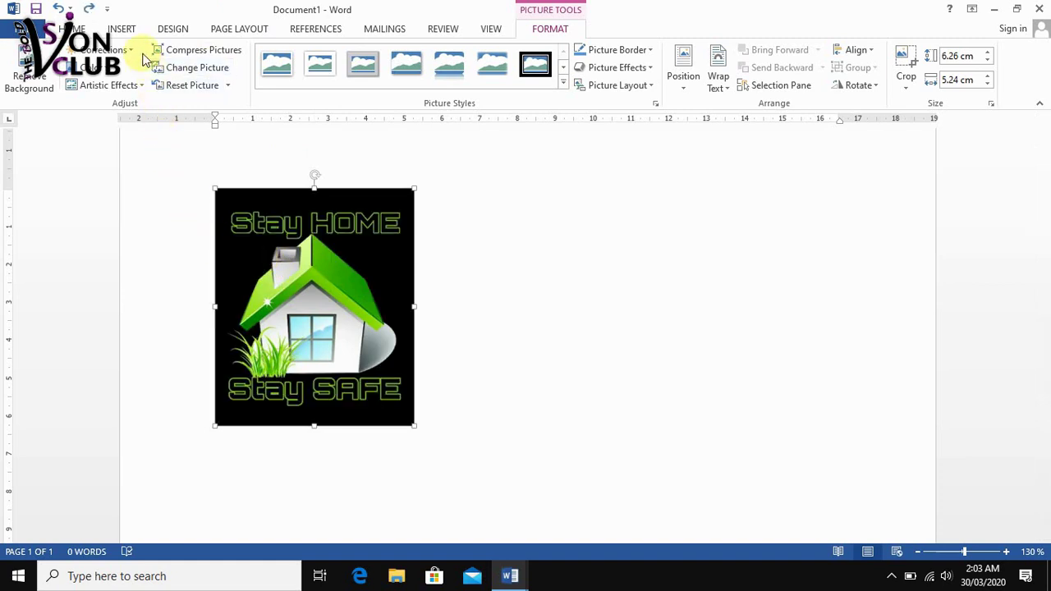
click(131, 51)
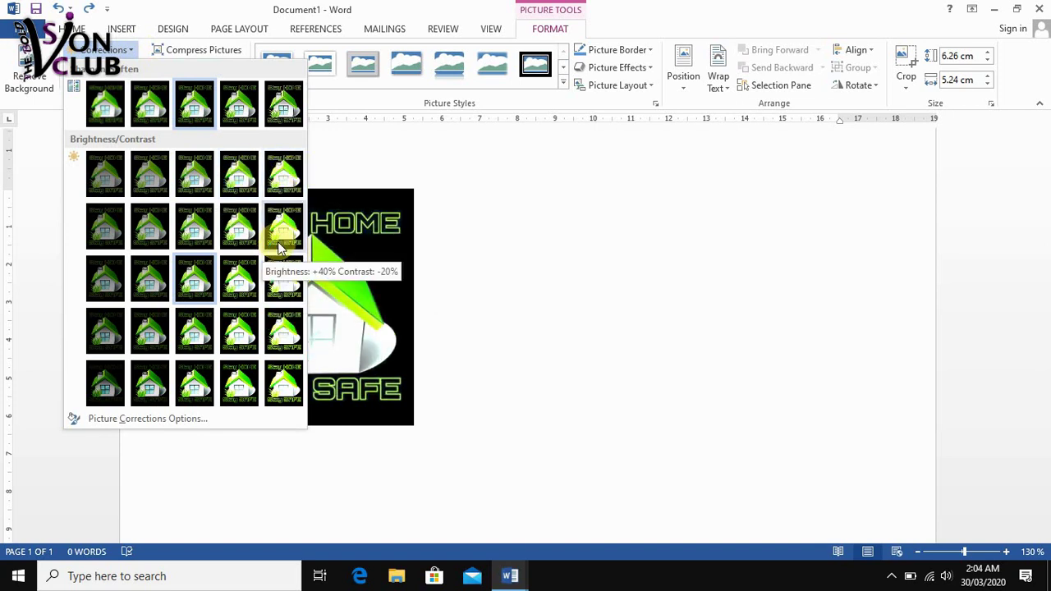
click(349, 299)
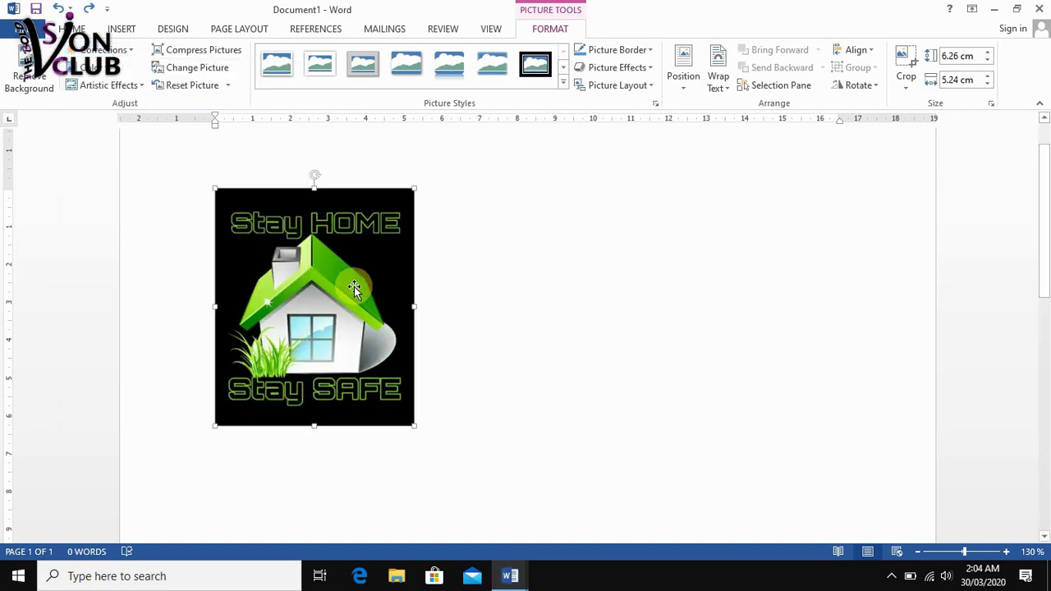
mouse_move(353, 287)
mouse_down()
mouse_move(514, 304)
mouse_move(413, 305)
mouse_up()
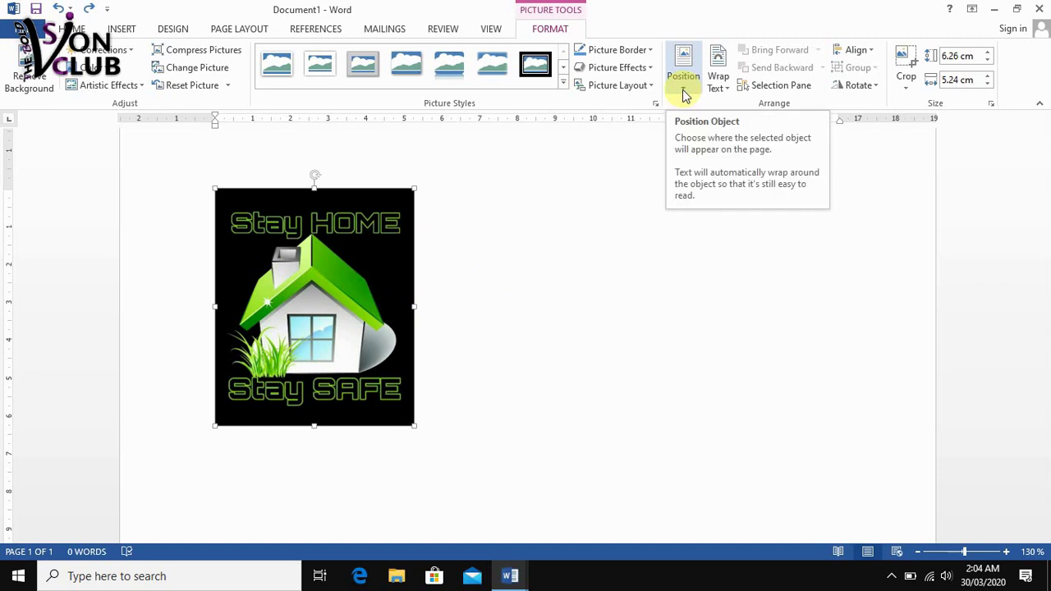
Set the picture's text wrapping to Through and move it right toward the page centre.
click(728, 92)
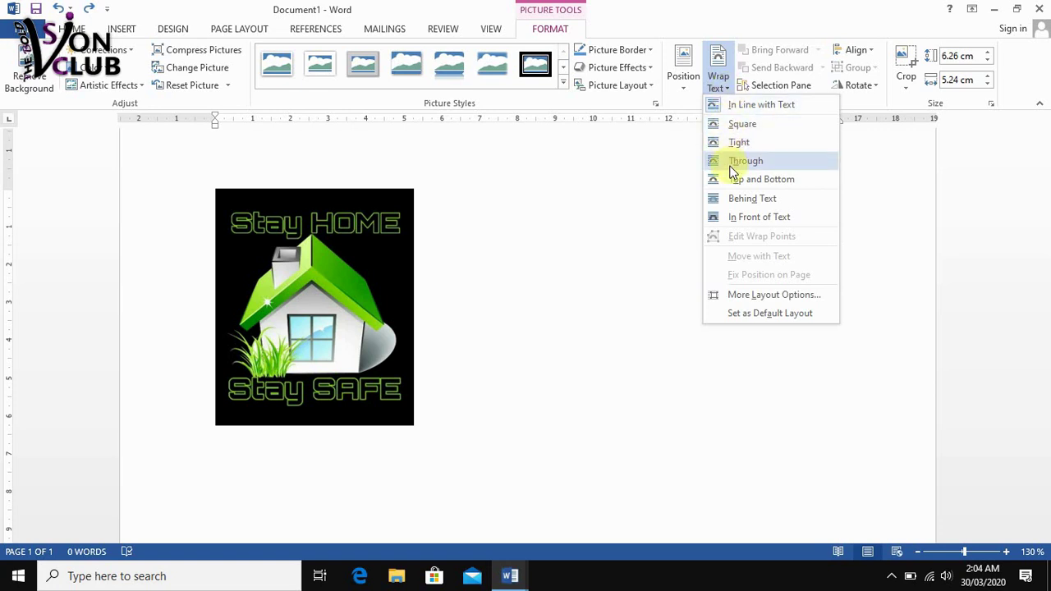
click(736, 168)
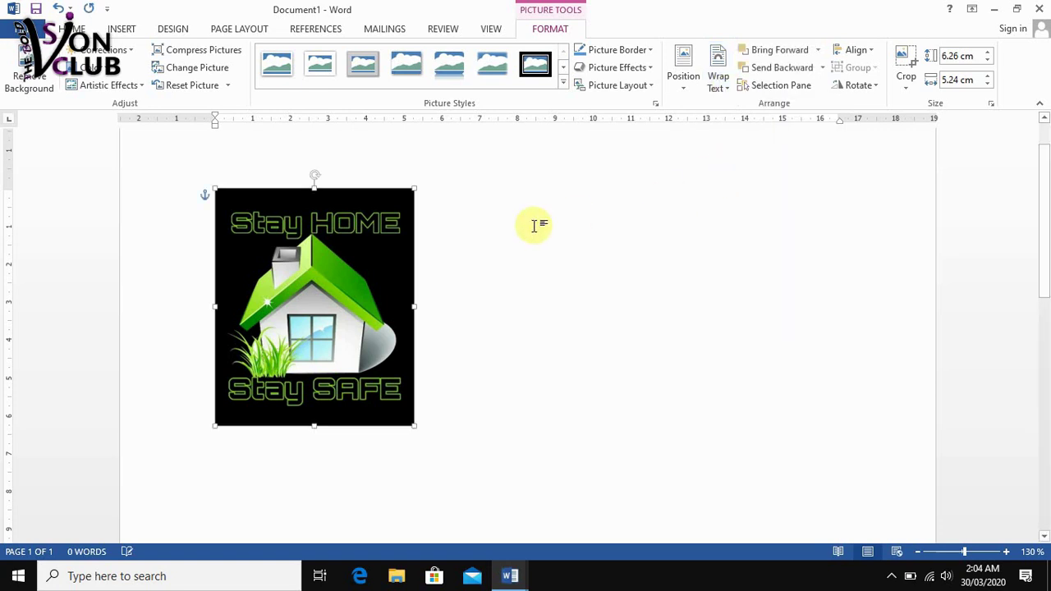
drag(427, 255, 701, 260)
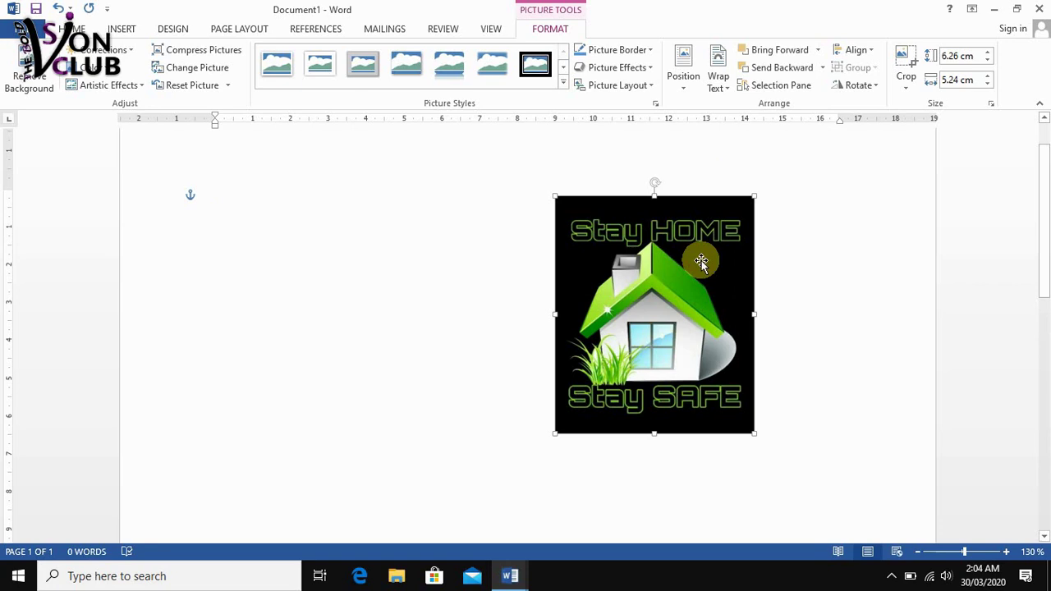
Preview brightness corrections and recolour options without applying any, then bring up Artistic Effects.
click(133, 50)
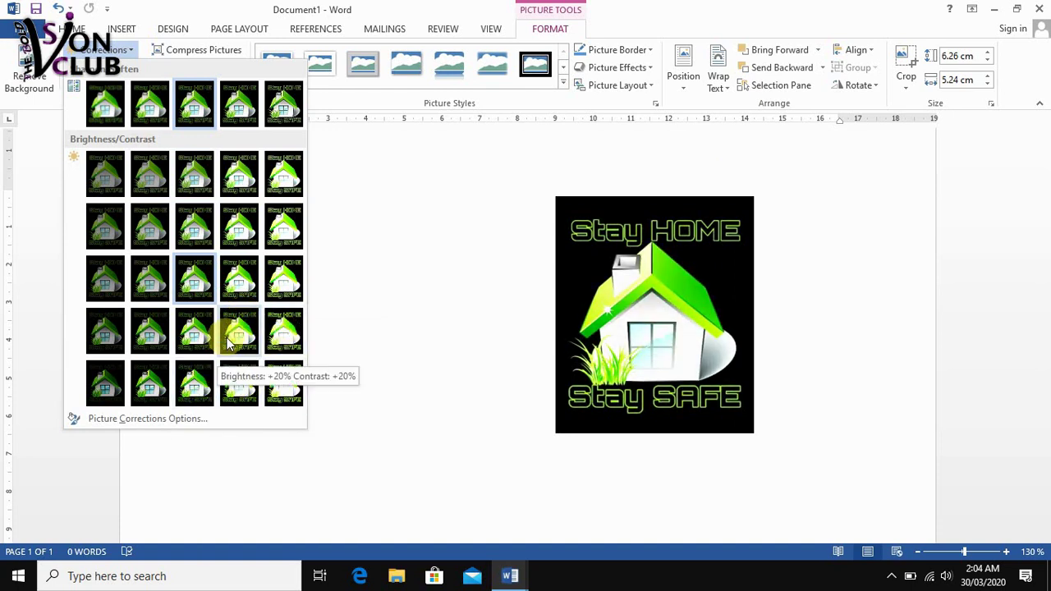
click(246, 8)
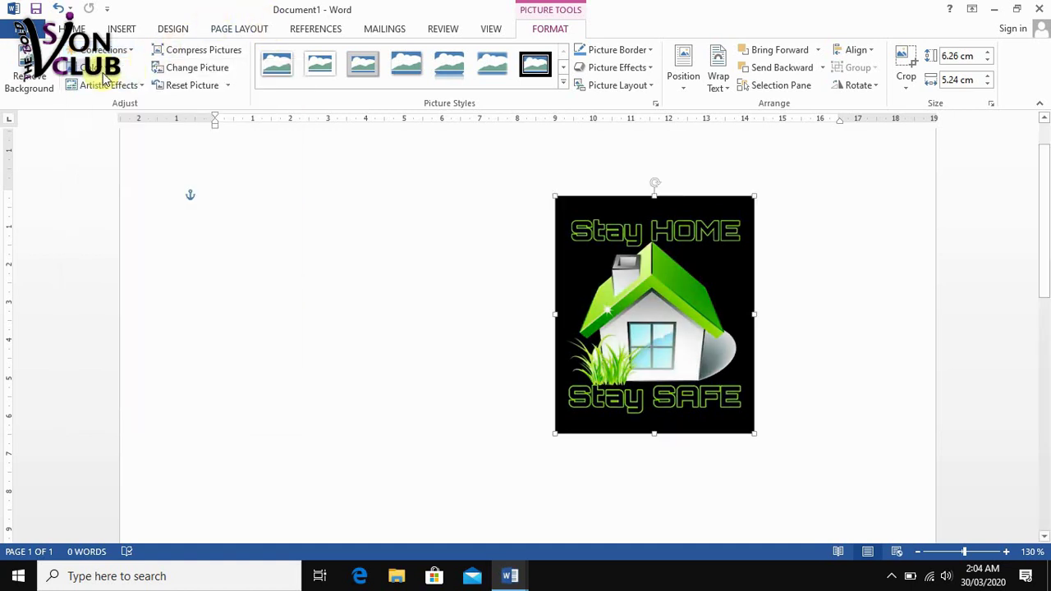
click(107, 72)
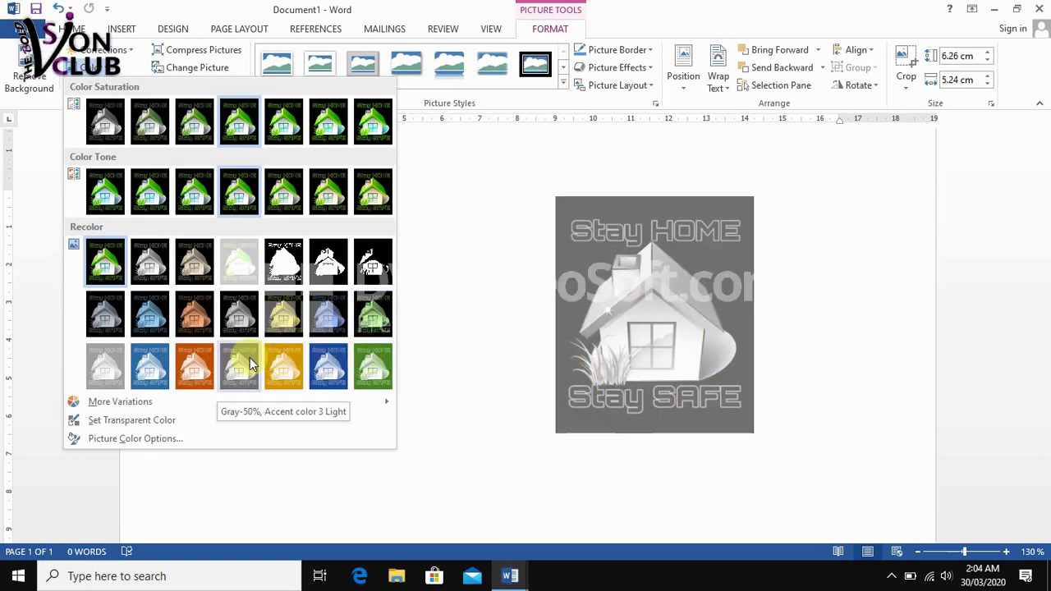
click(107, 70)
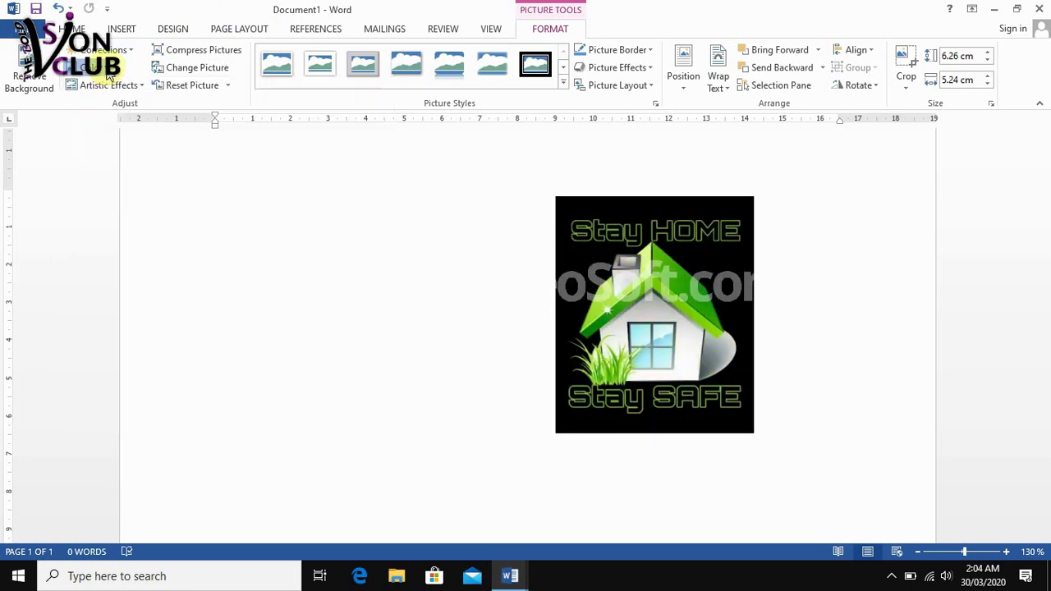
click(143, 86)
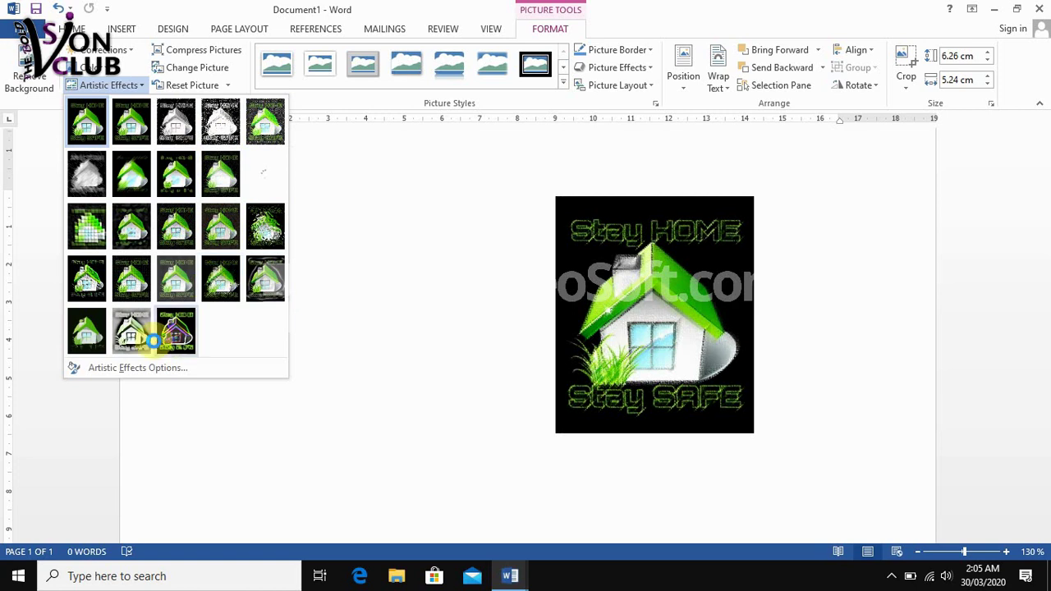
Apply the Compound Frame, Black style from the expanded Picture Styles gallery.
click(275, 9)
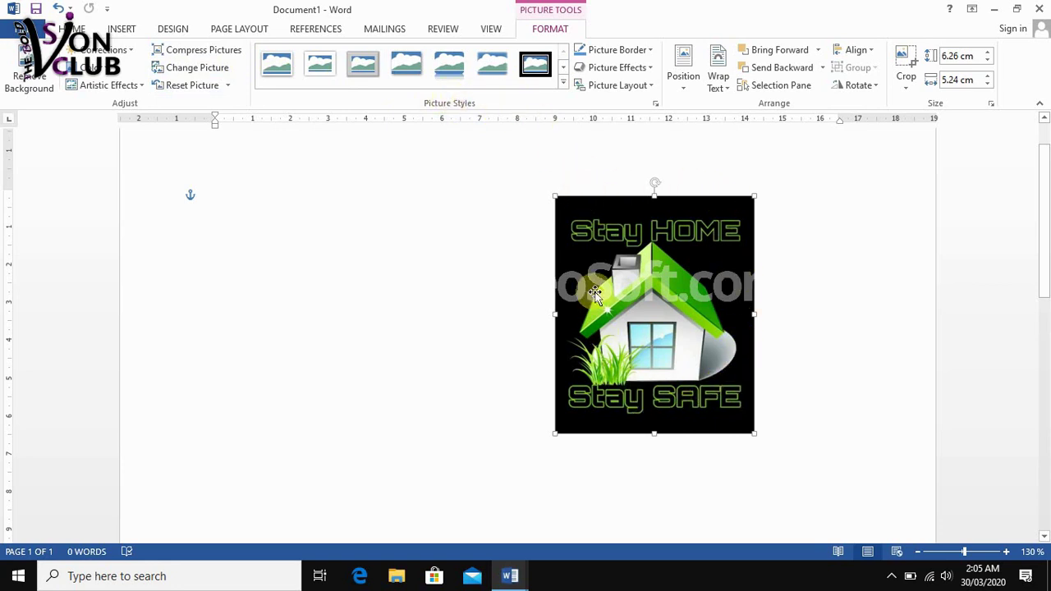
click(563, 85)
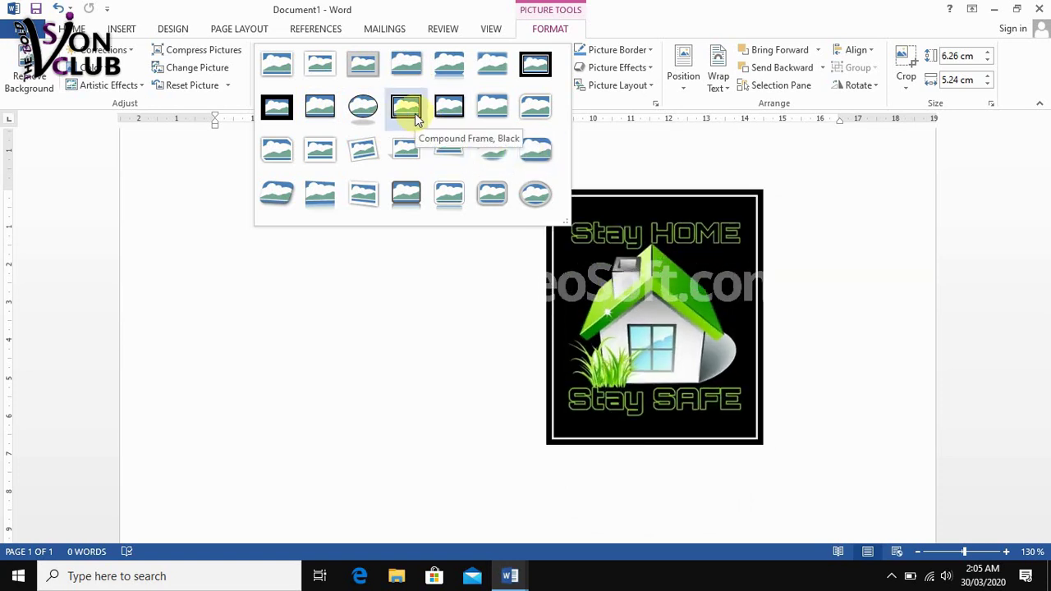
click(415, 113)
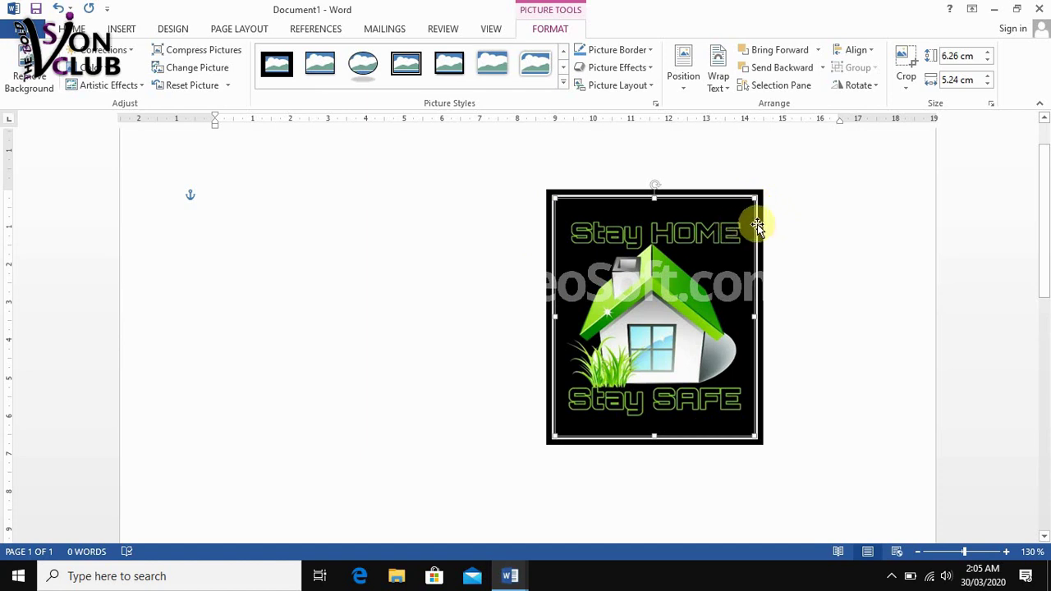
Set the picture border to Dark Red with 6 pt weight and a dashed line style.
click(655, 55)
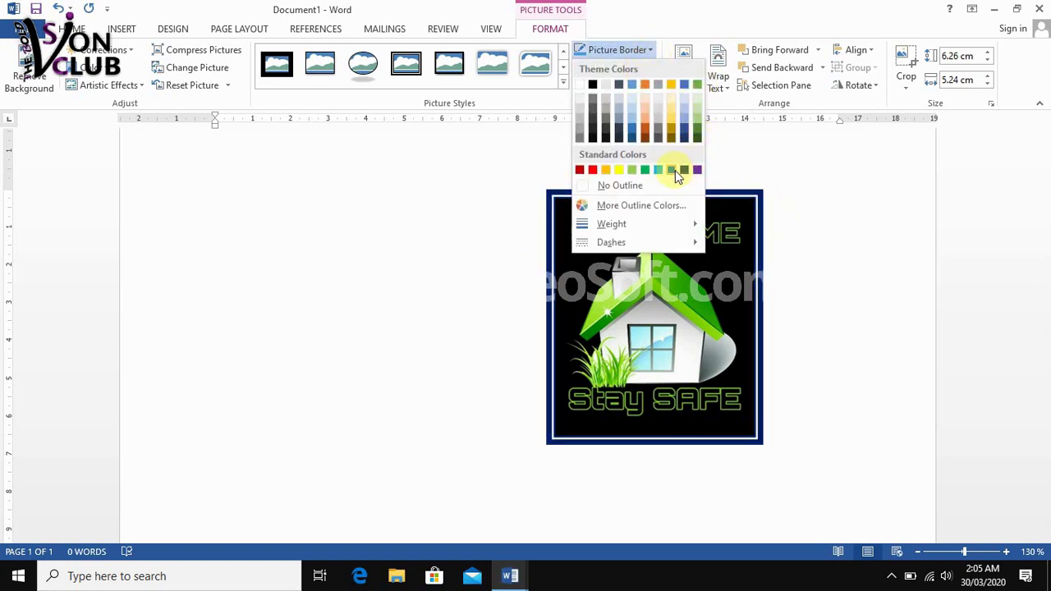
click(580, 172)
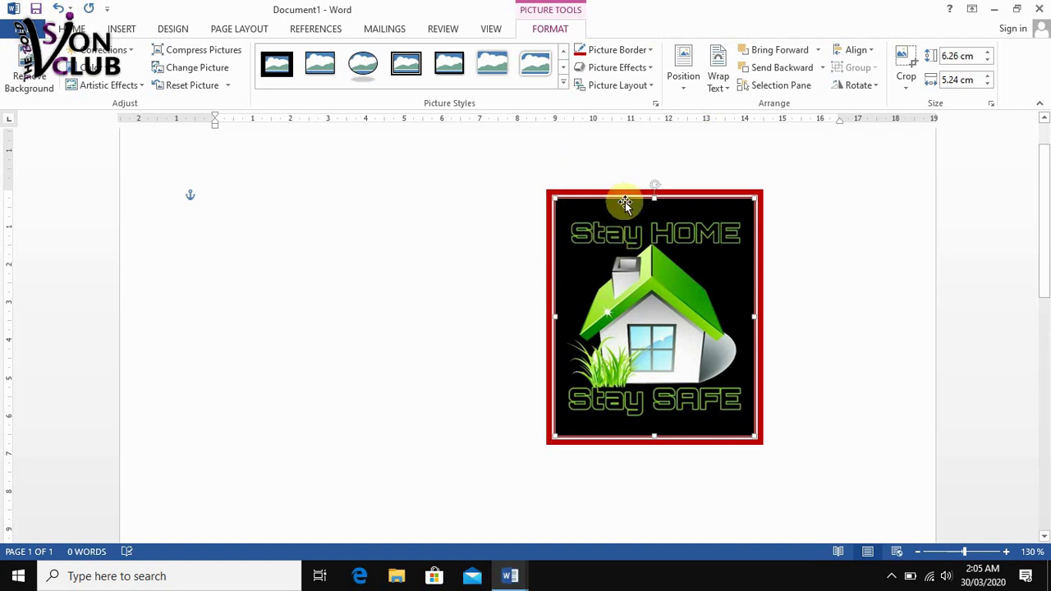
click(651, 49)
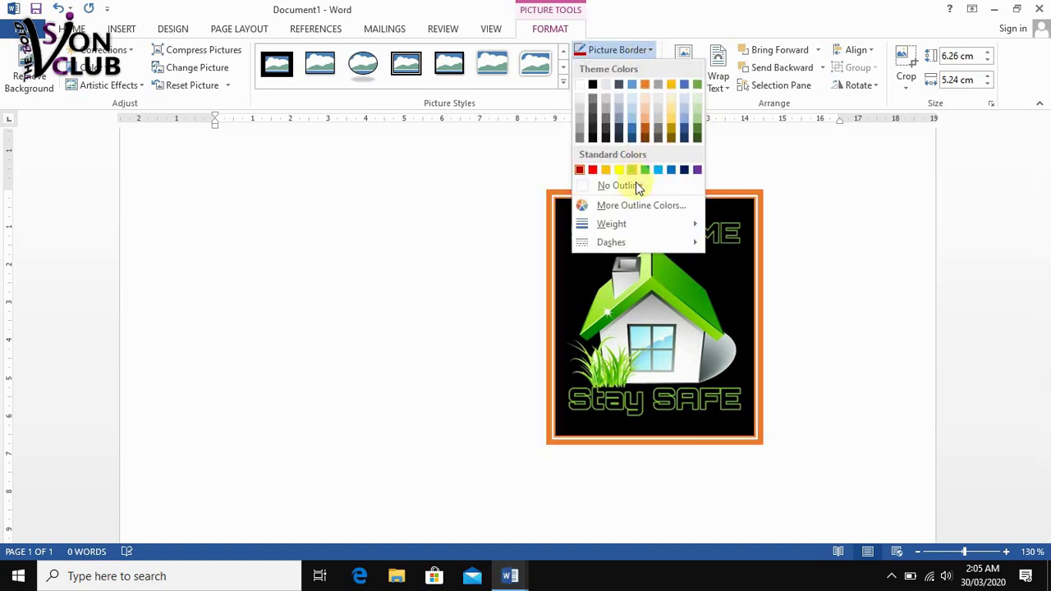
mouse_move(628, 228)
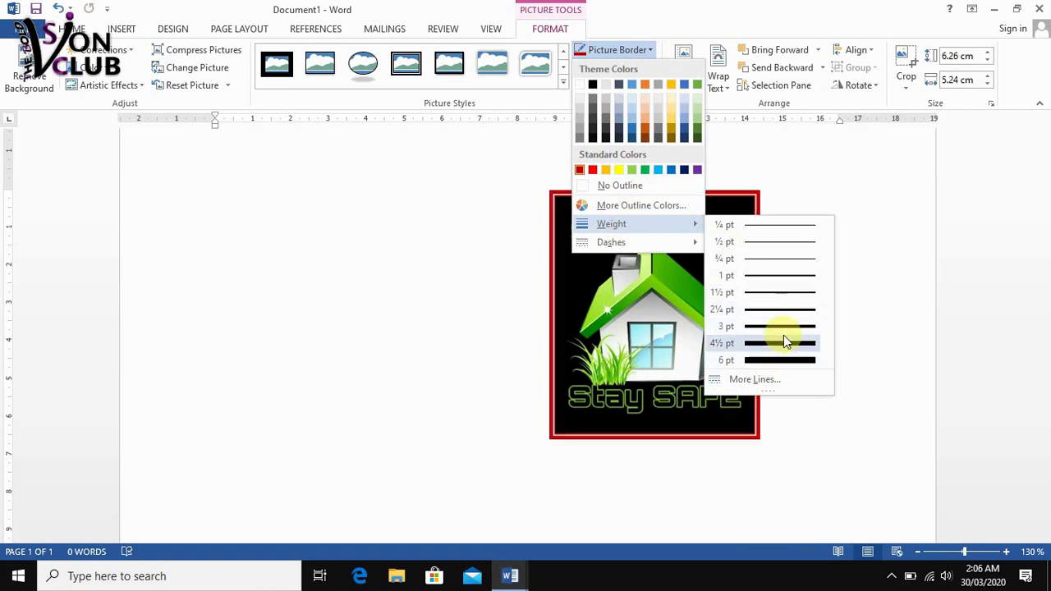
click(782, 360)
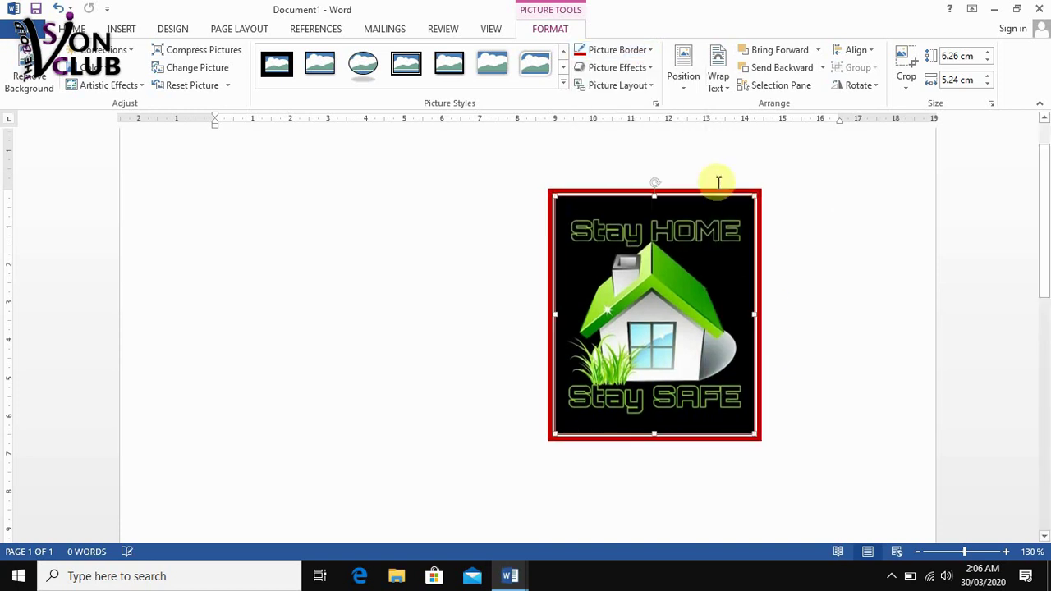
click(649, 49)
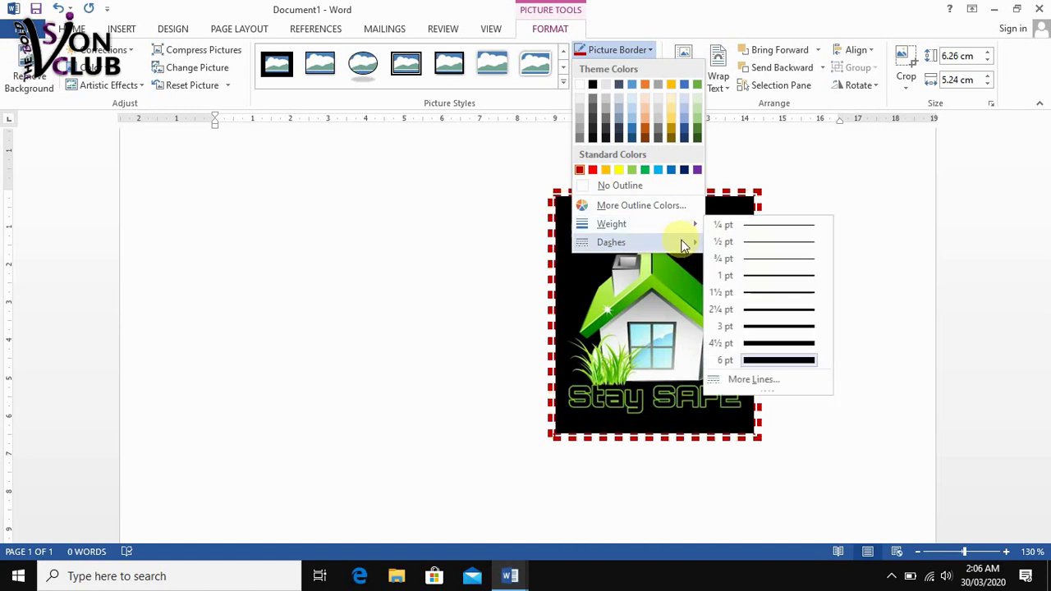
click(742, 262)
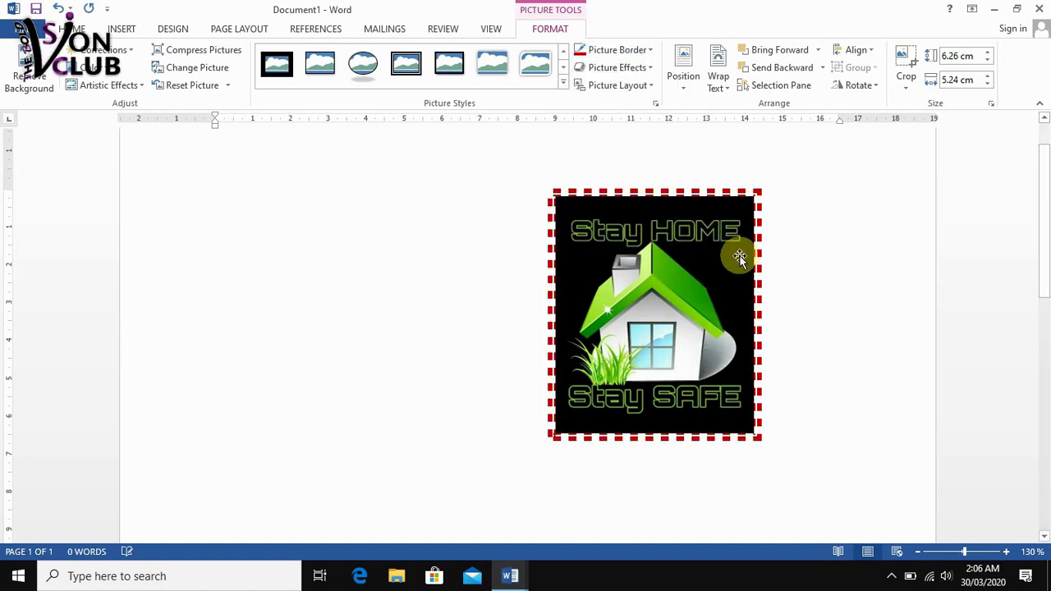
click(649, 50)
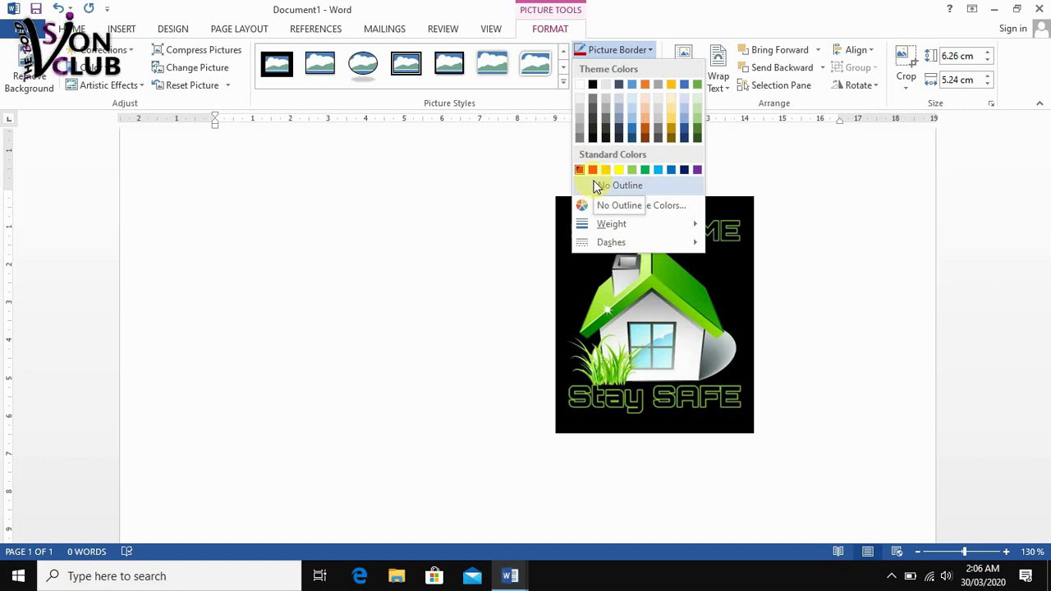
Glance at the effect presets without applying one and drag the picture to the left margin.
click(653, 49)
click(651, 67)
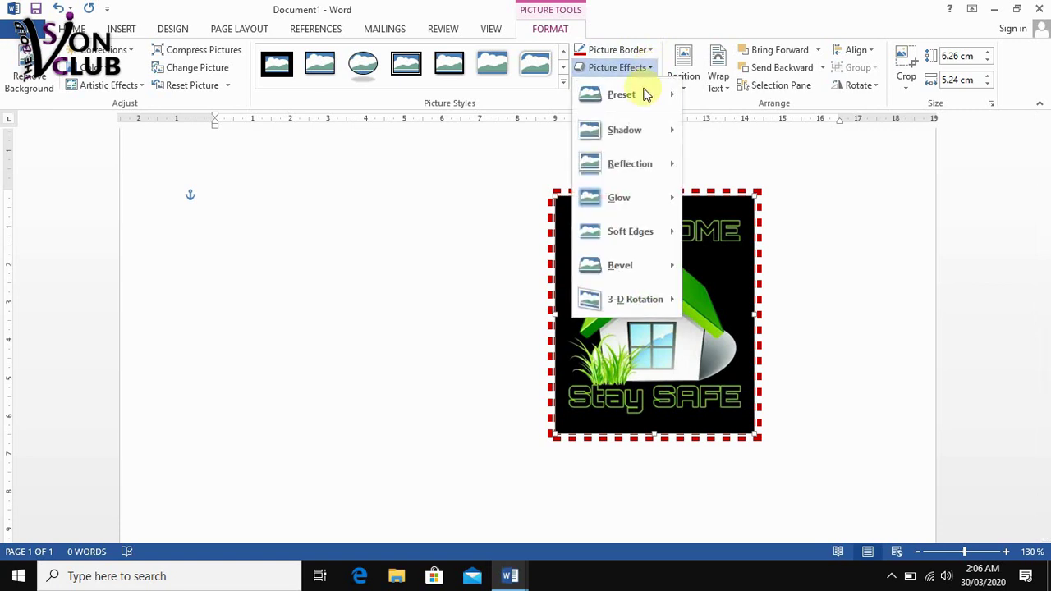
mouse_move(643, 96)
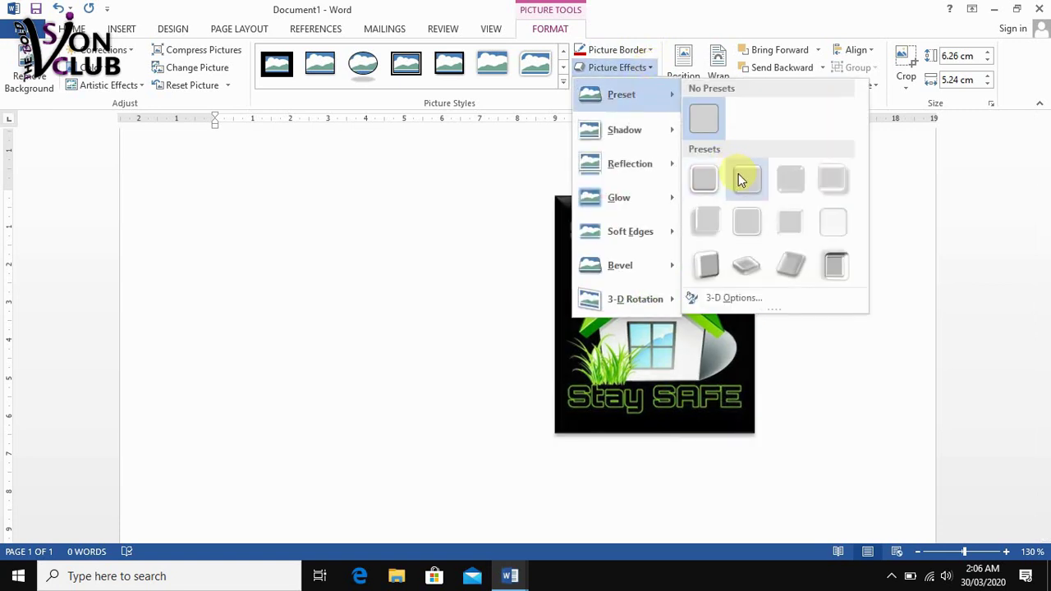
click(650, 67)
drag(652, 319, 358, 330)
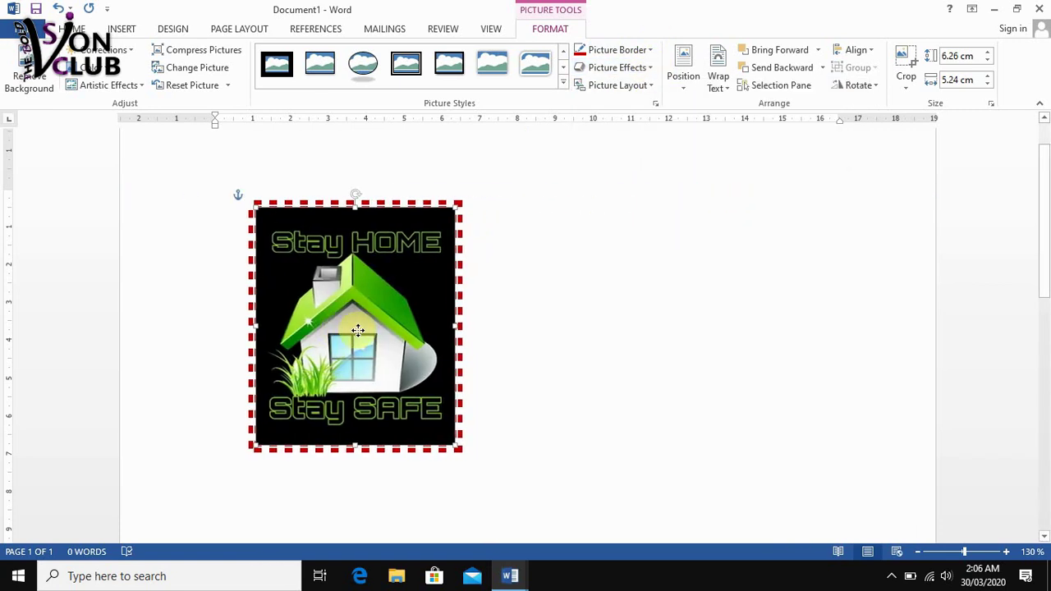
Preview Shadow, Reflection, Glow, Soft Edges, Bevel and 3-D Rotation effects without applying any.
click(649, 70)
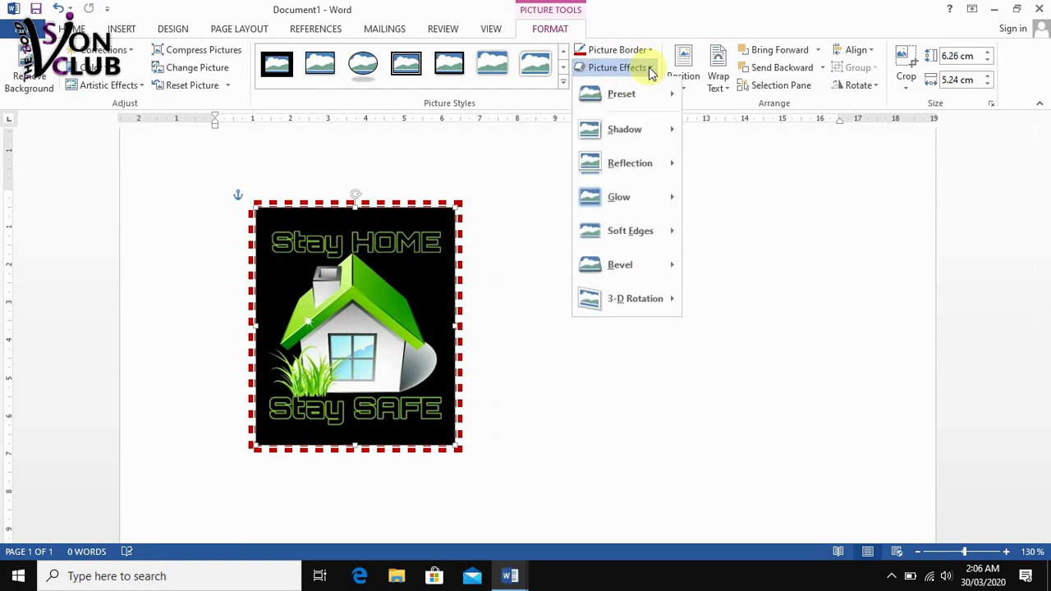
mouse_move(659, 97)
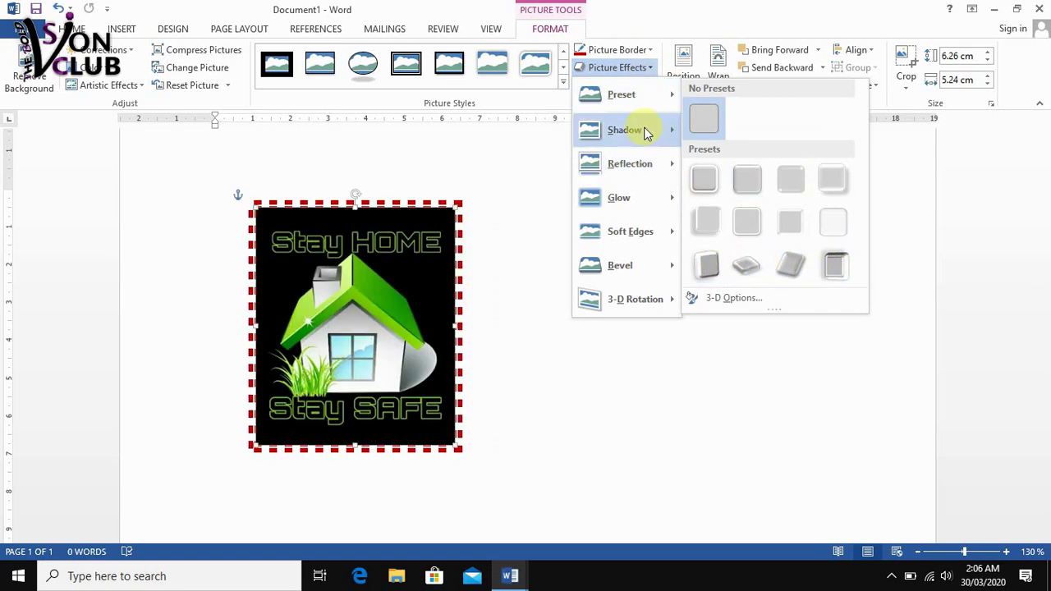
mouse_move(645, 132)
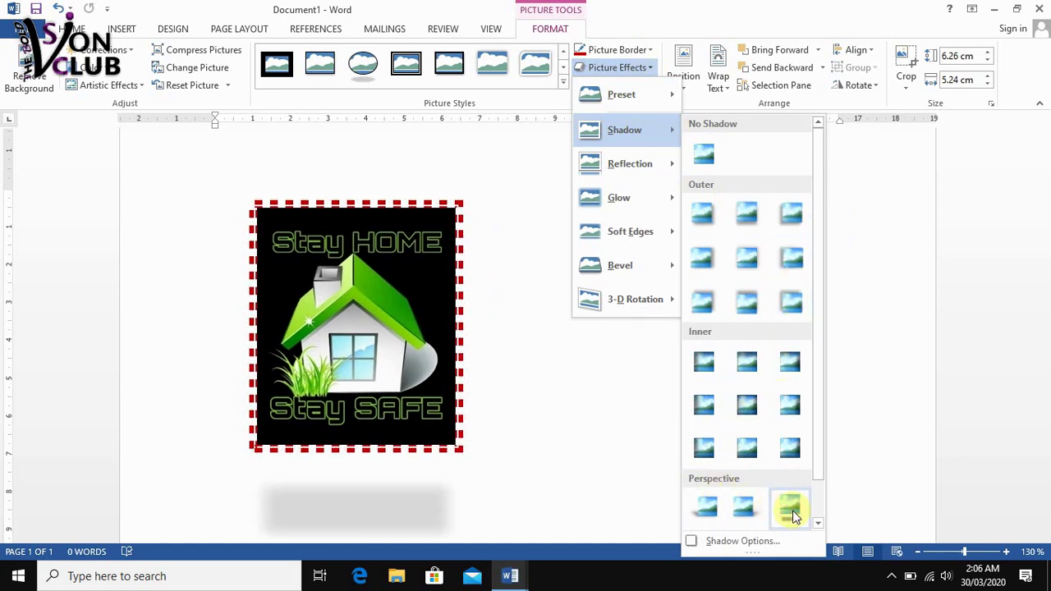
mouse_move(647, 180)
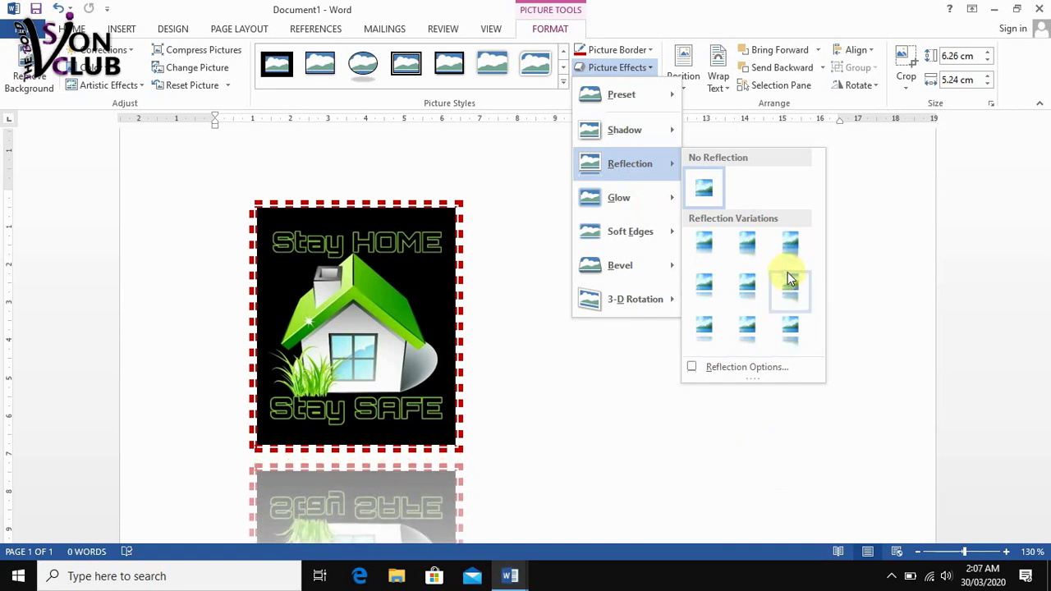
mouse_move(620, 198)
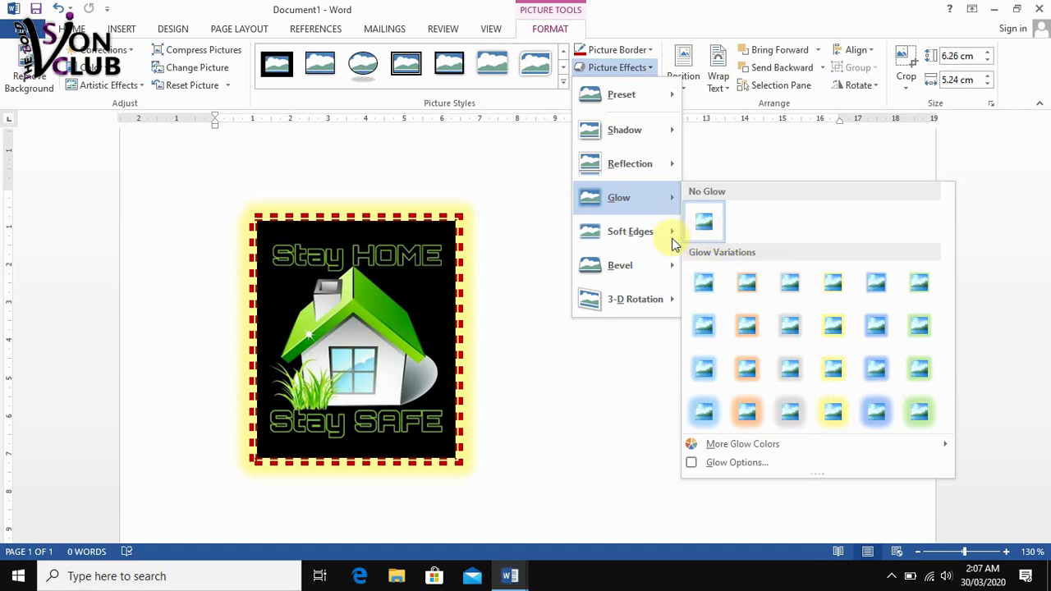
mouse_move(657, 238)
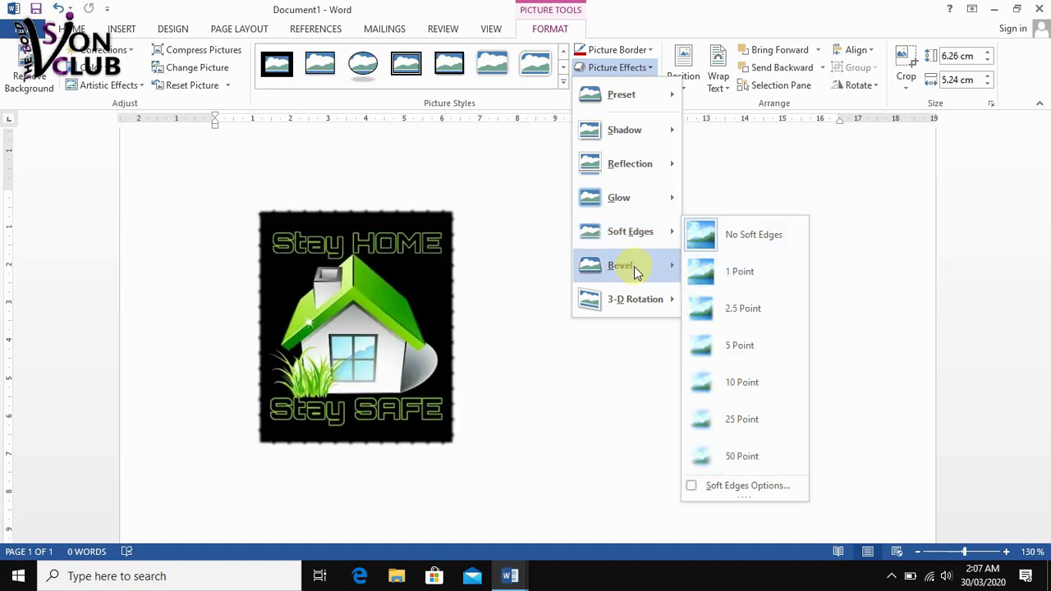
mouse_move(633, 266)
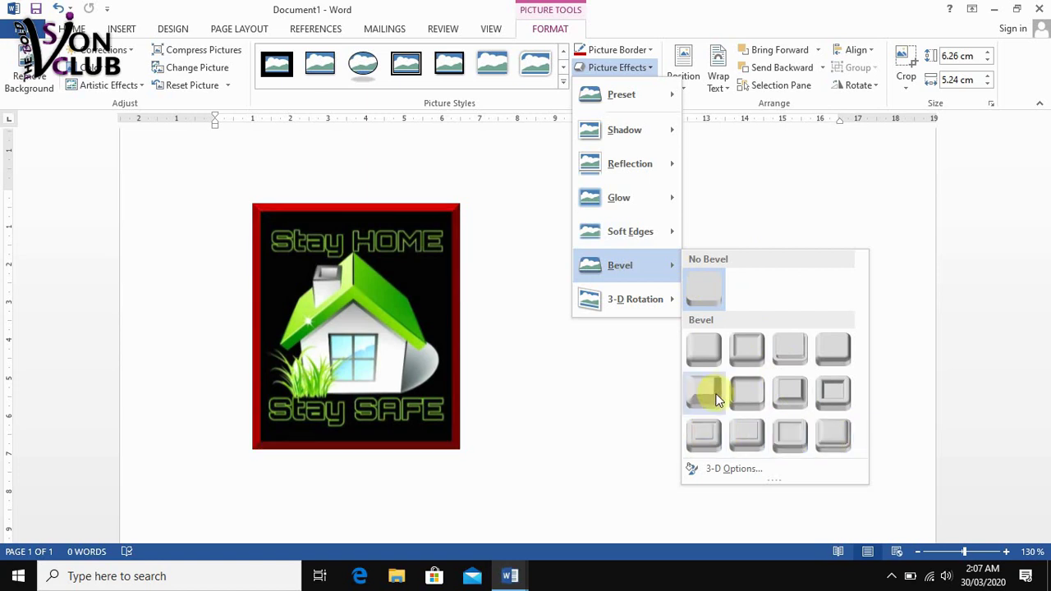
mouse_move(642, 300)
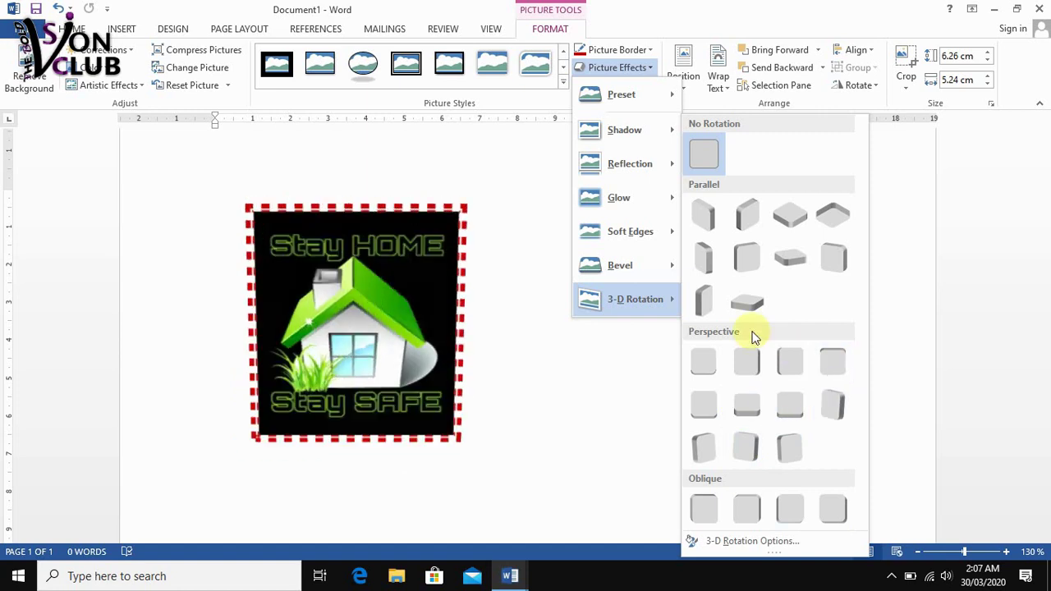
click(680, 8)
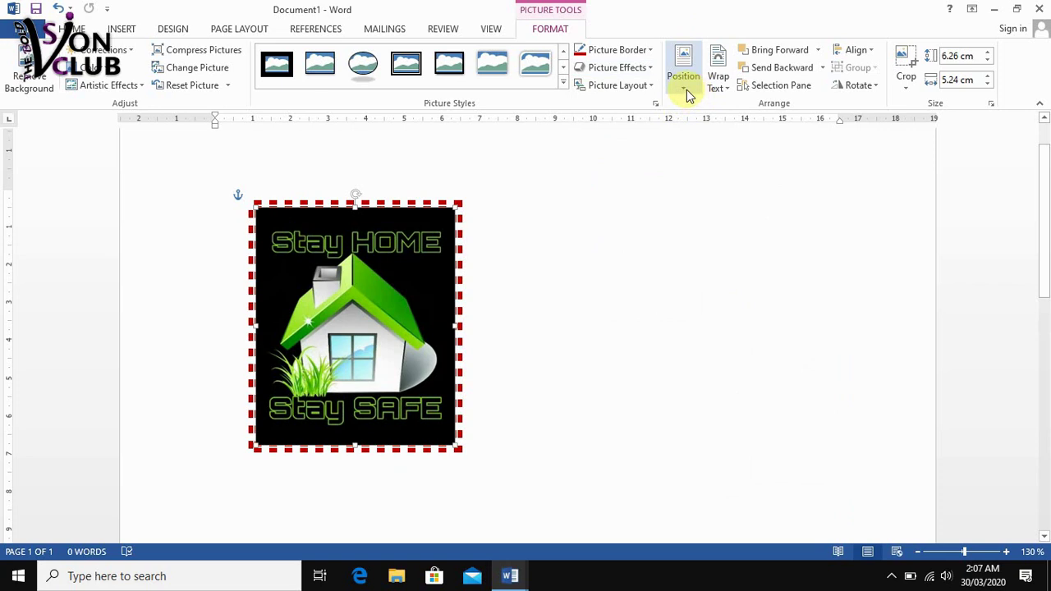
Fill the document with sample paragraphs beside the picture using =rand().
click(688, 96)
click(688, 96)
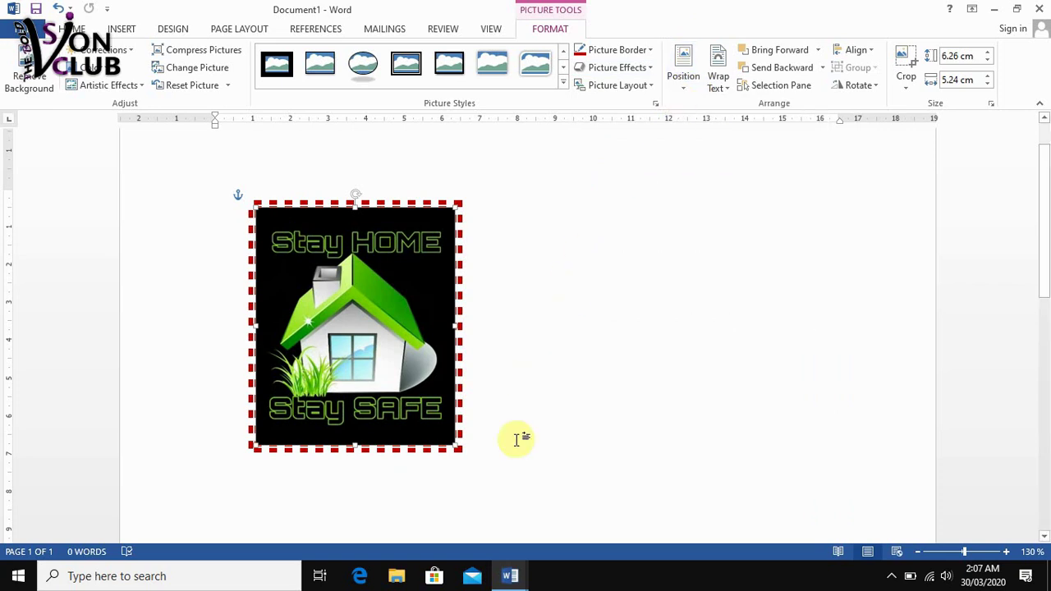
click(505, 477)
drag(450, 497, 427, 498)
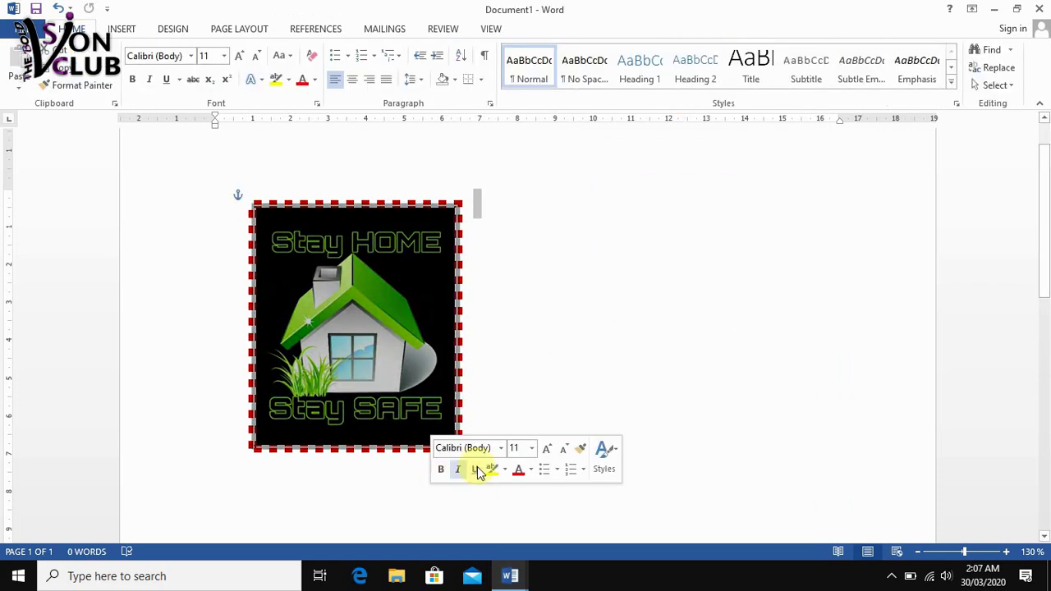
click(610, 395)
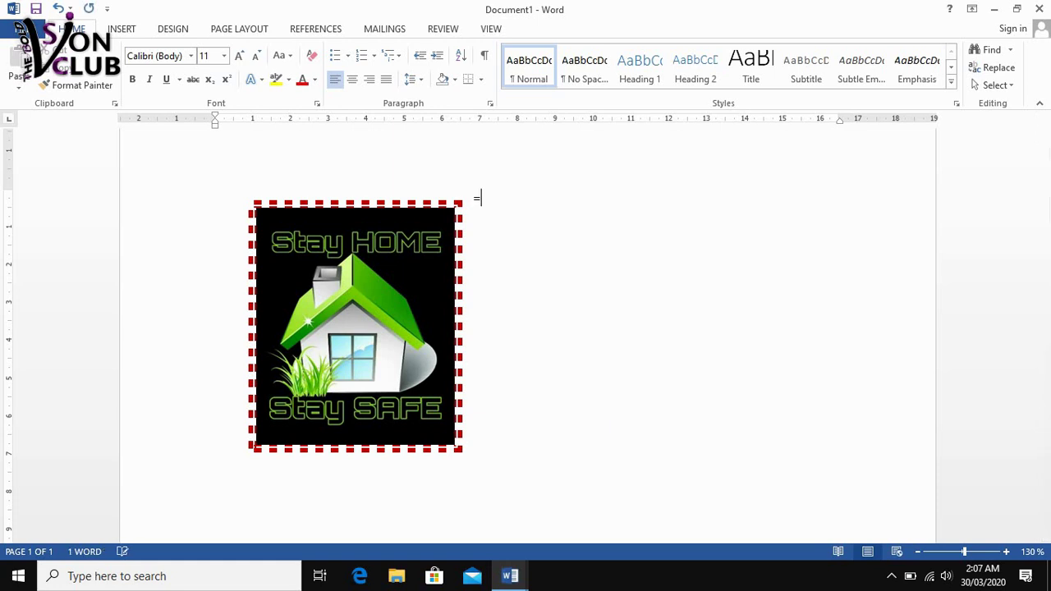
text(=rand)
text(())
key(Return)
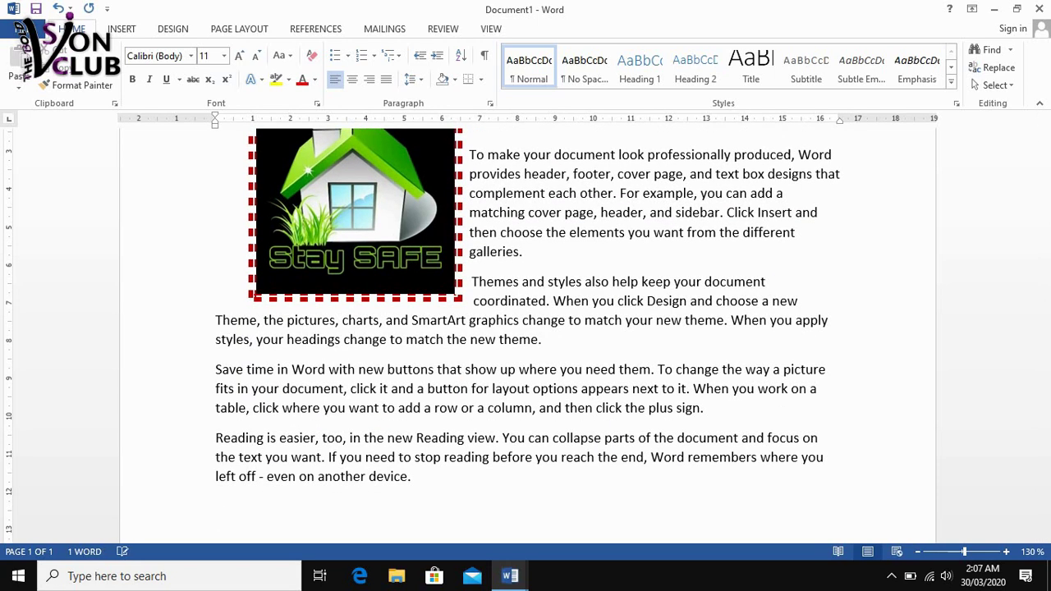
Select the Stay HOME picture and show its Picture Tools Format options.
scroll(743, 425, up, 2)
scroll(722, 430, up, 3)
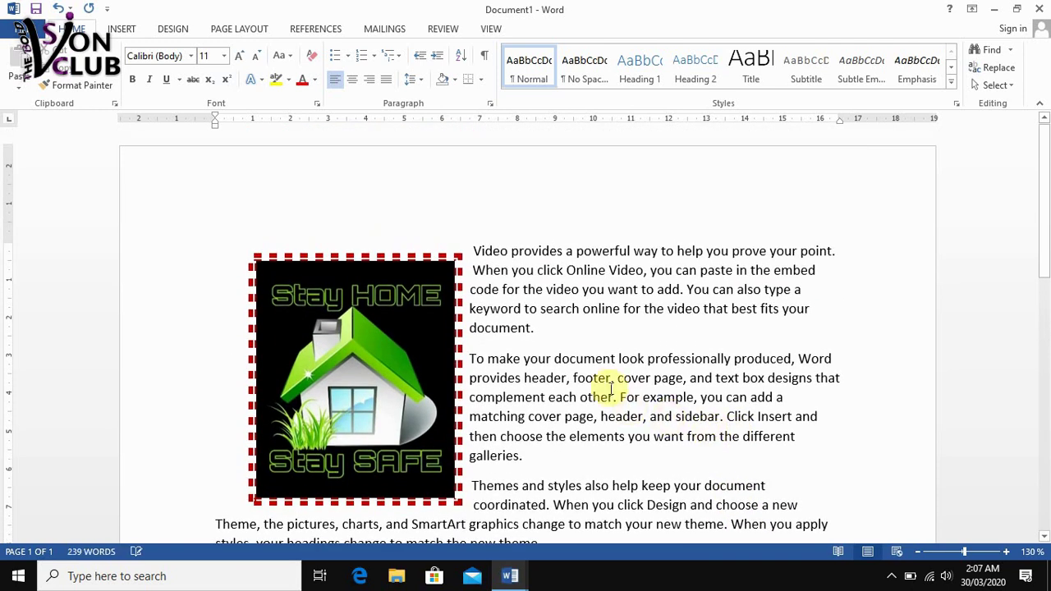
click(366, 422)
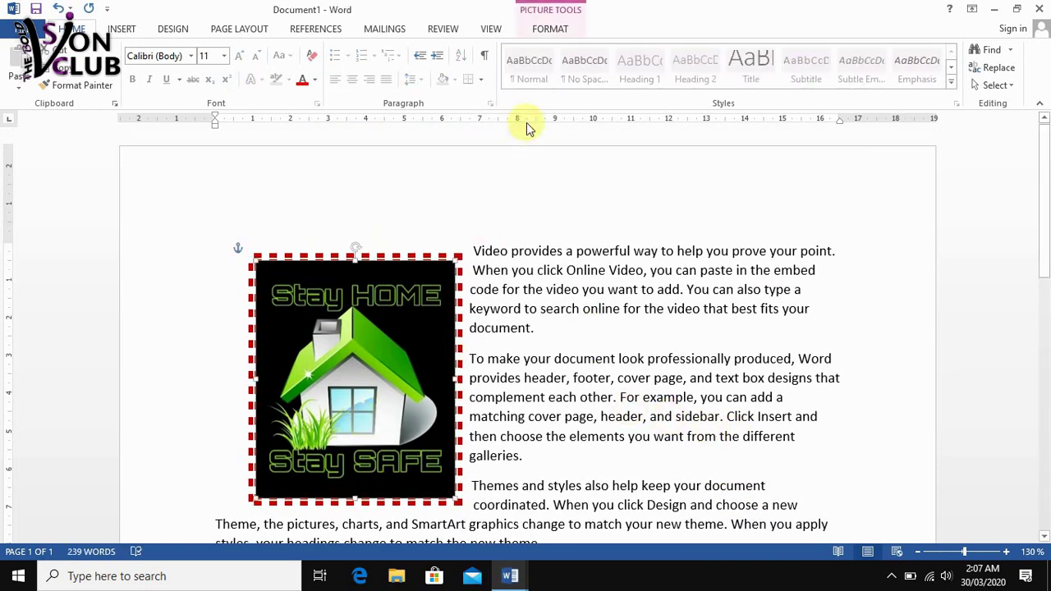
click(548, 29)
Choose a With Text Wrapping position and drag the picture to mid-page between the paragraphs.
click(681, 82)
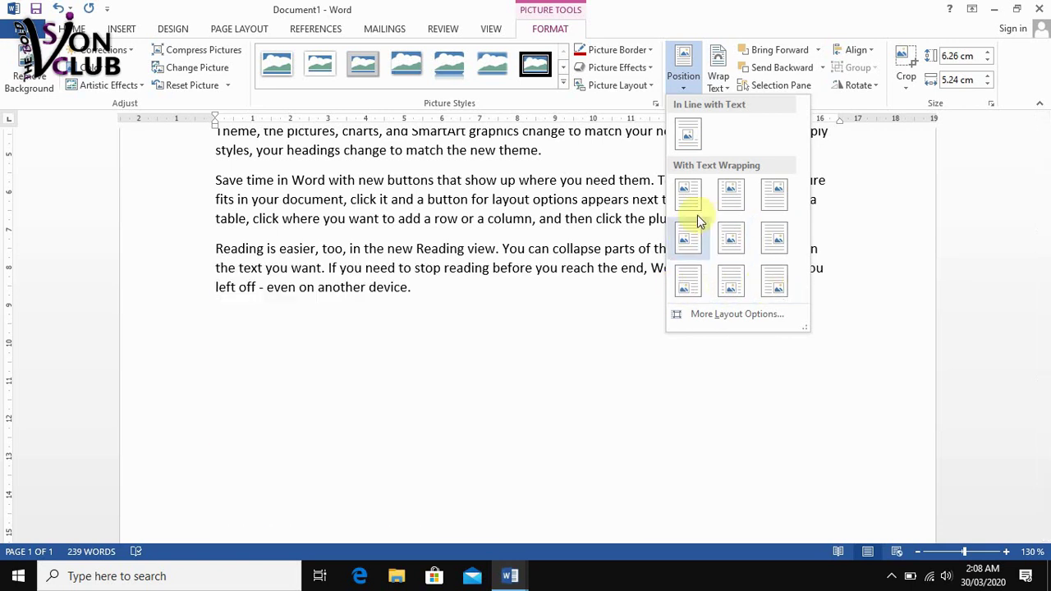
click(688, 202)
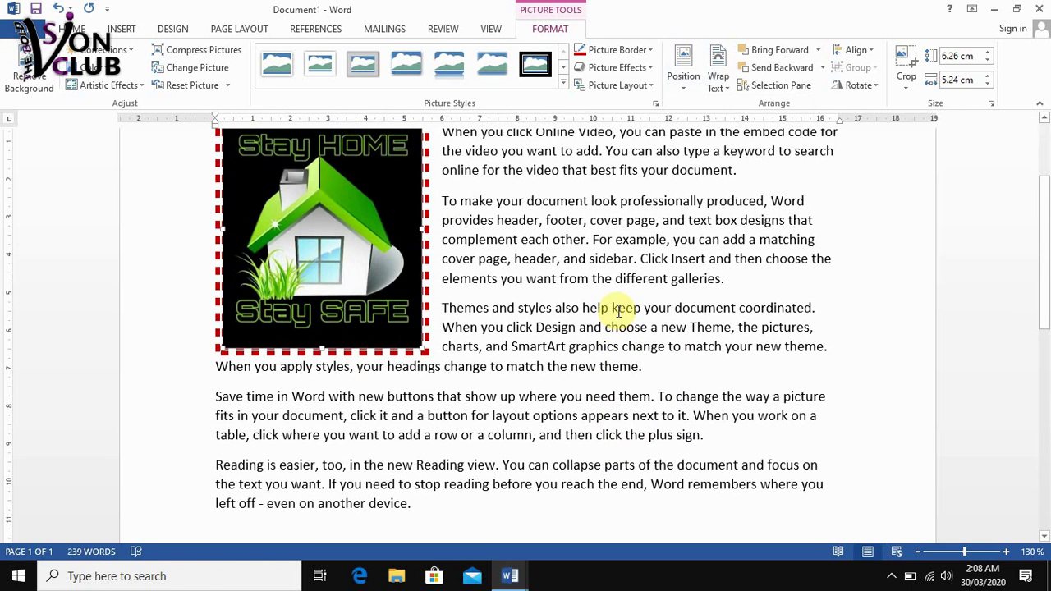
scroll(618, 310, up, 2)
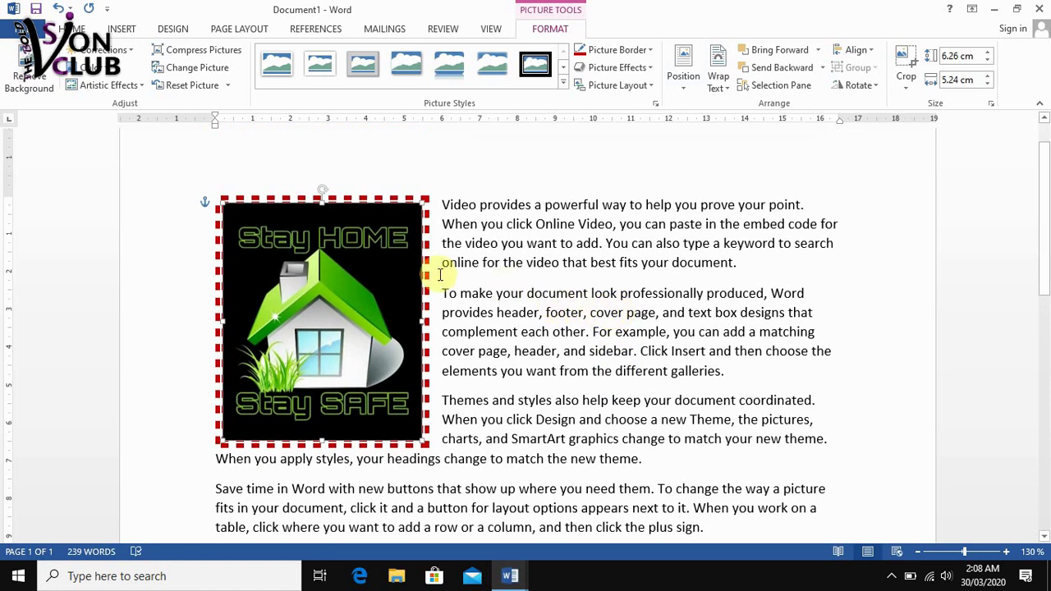
mouse_move(348, 276)
mouse_down()
mouse_move(579, 348)
mouse_move(570, 341)
mouse_up()
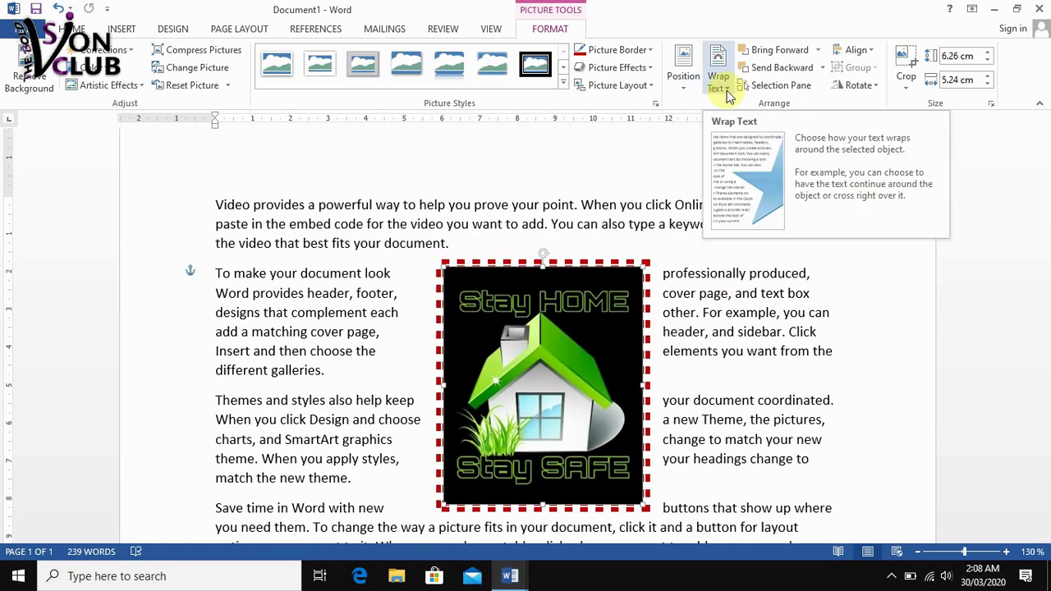
scroll(698, 320, down, 1)
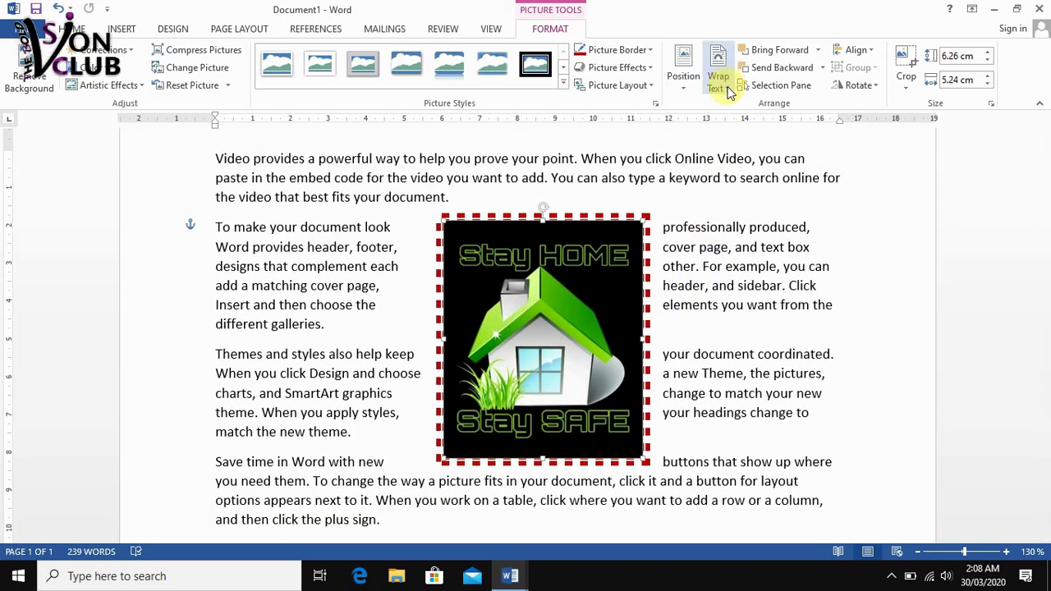
click(730, 93)
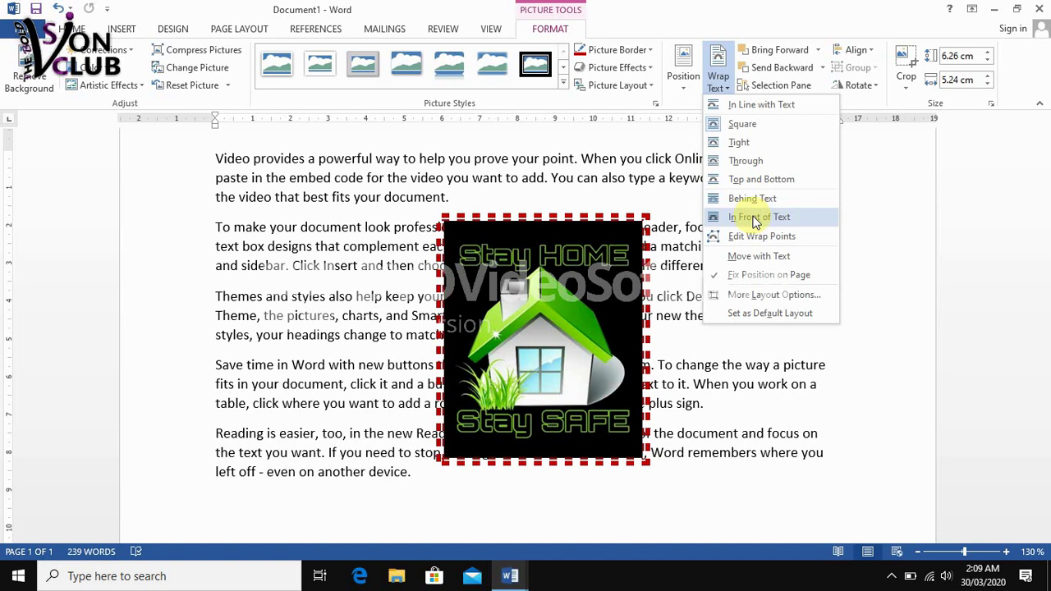
click(721, 82)
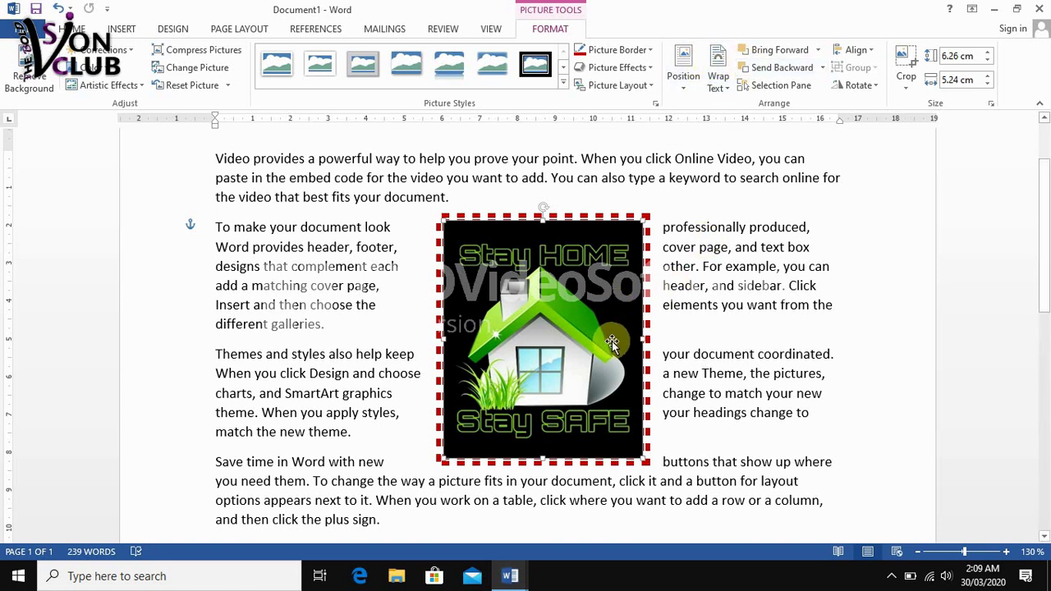
click(387, 354)
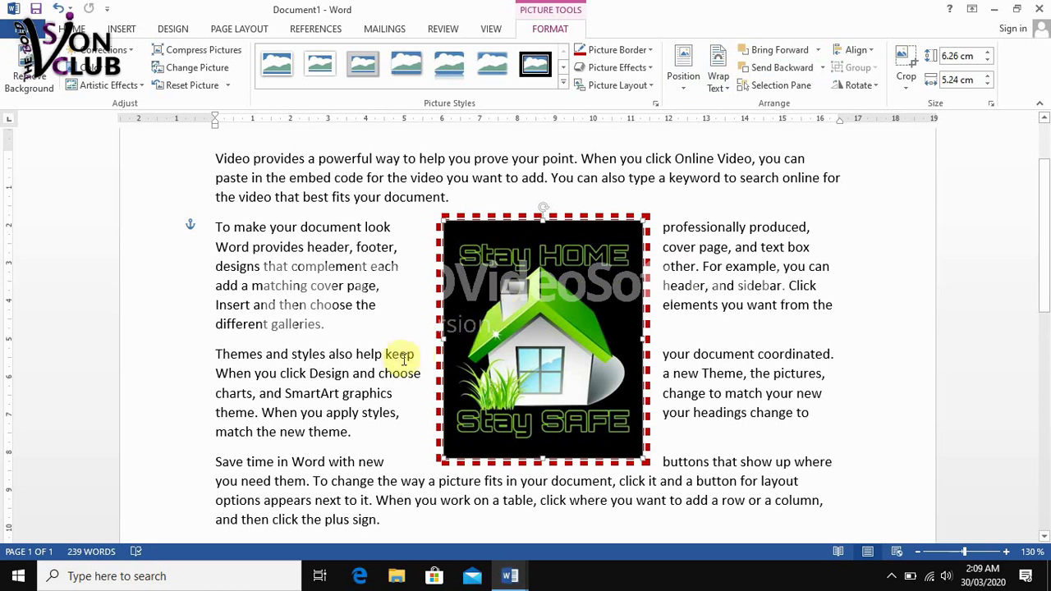
Insert the 'download' picture from the Desktop into the document.
click(123, 30)
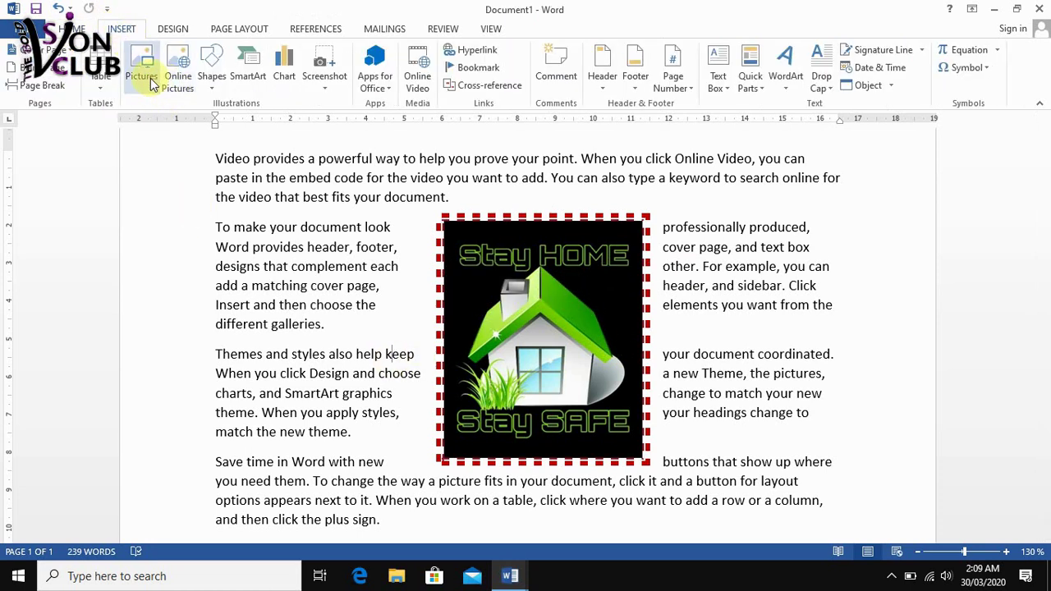
click(143, 78)
click(486, 130)
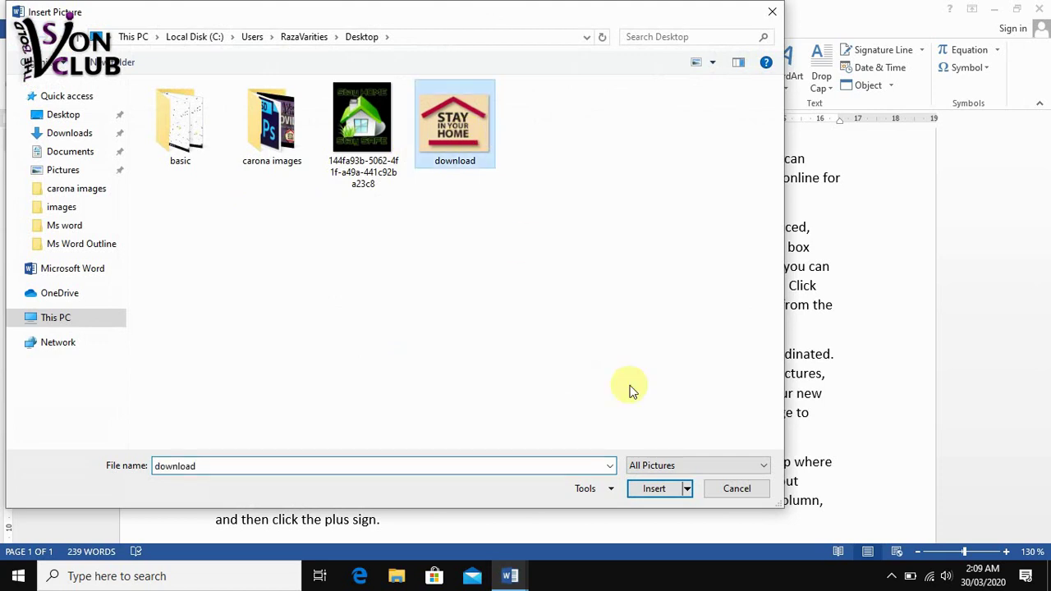
click(666, 491)
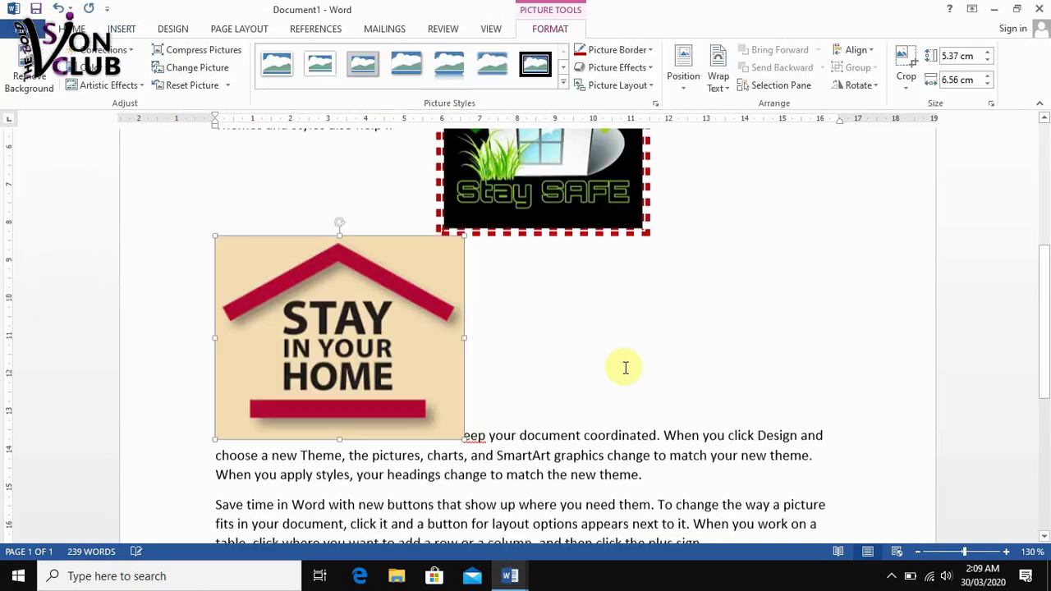
Set the new picture's text wrapping to Through and drag it over the Stay HOME picture.
click(725, 92)
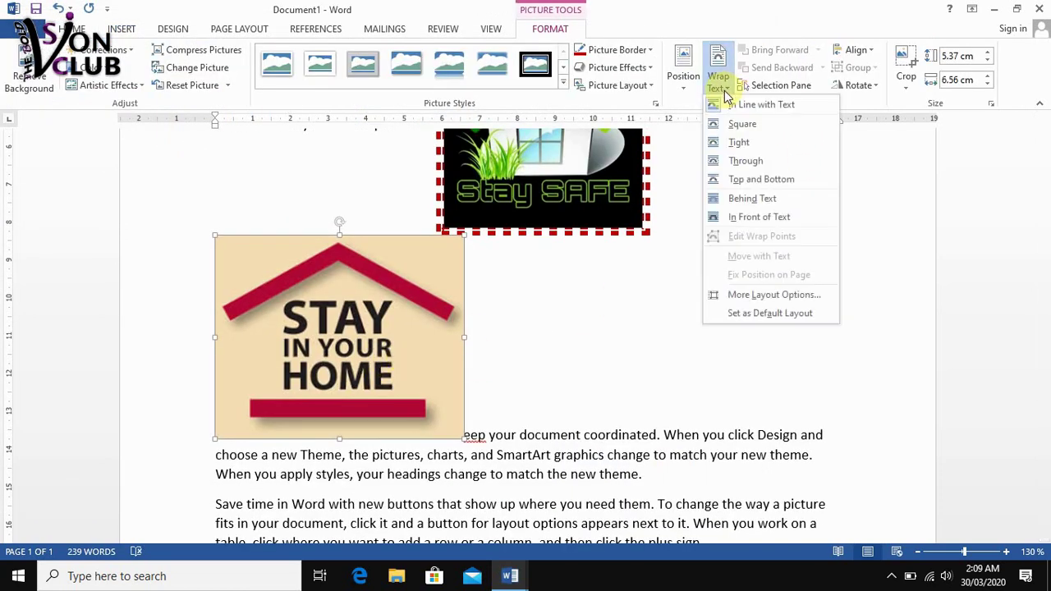
click(757, 168)
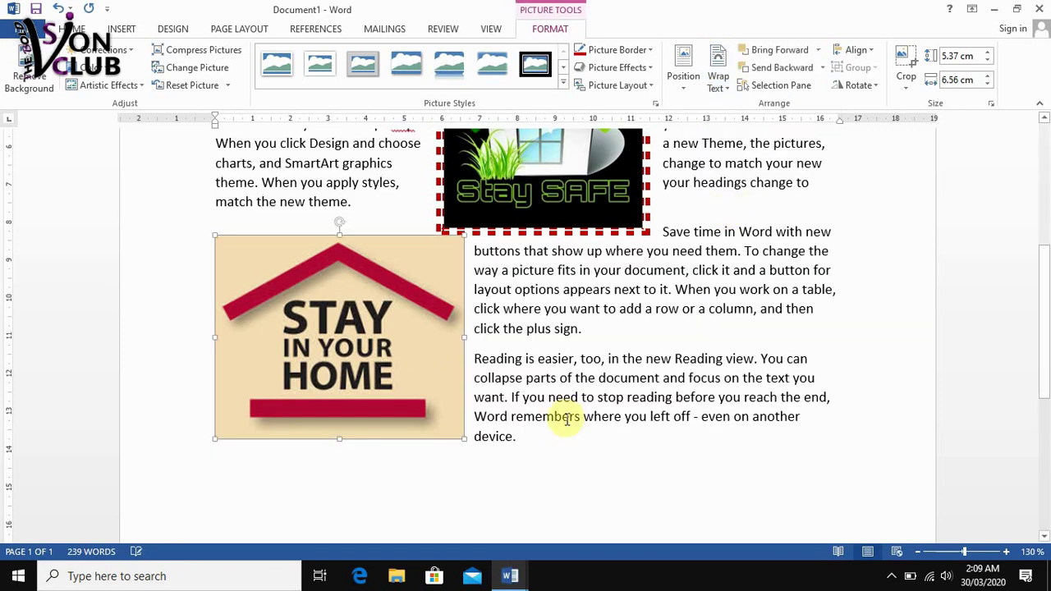
scroll(563, 417, up, 3)
mouse_move(339, 481)
mouse_down()
mouse_move(739, 318)
mouse_move(701, 287)
mouse_up()
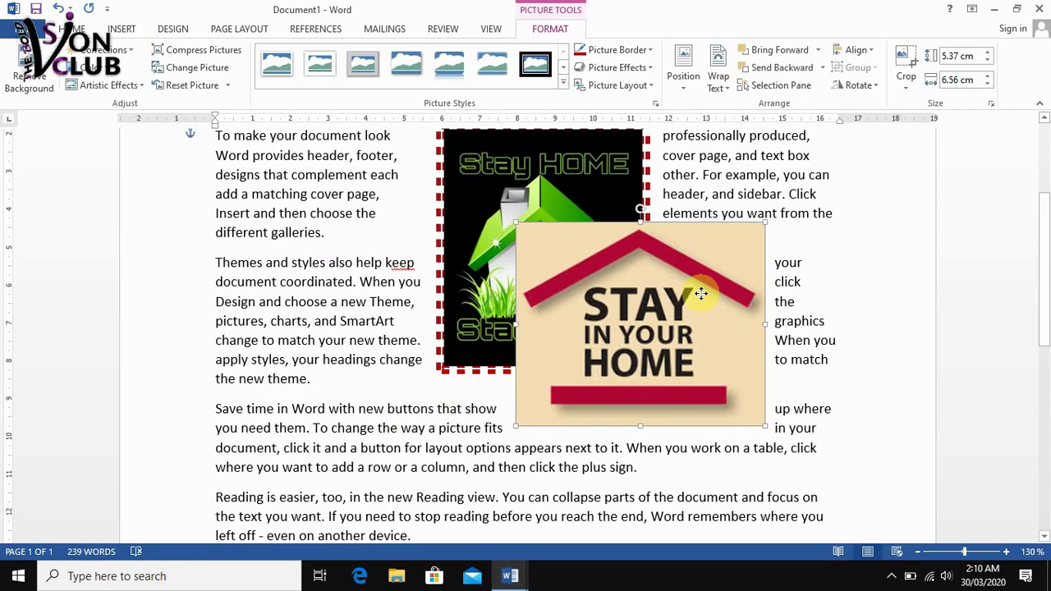
scroll(589, 281, up, 3)
click(590, 281)
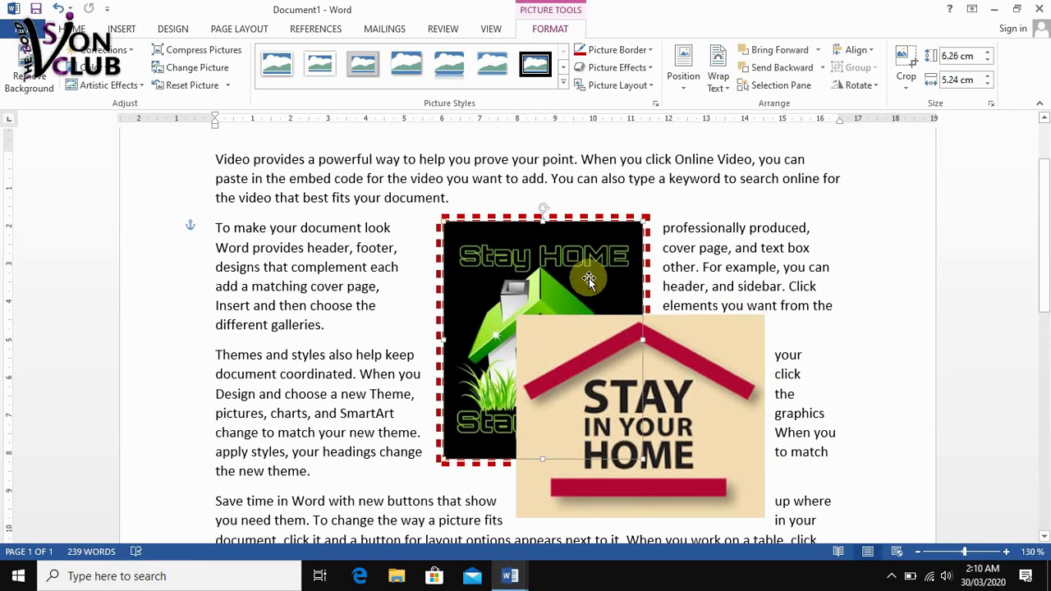
Try Bring Forward and Send Backward on the Stay HOME picture, then show the Selection pane.
click(793, 53)
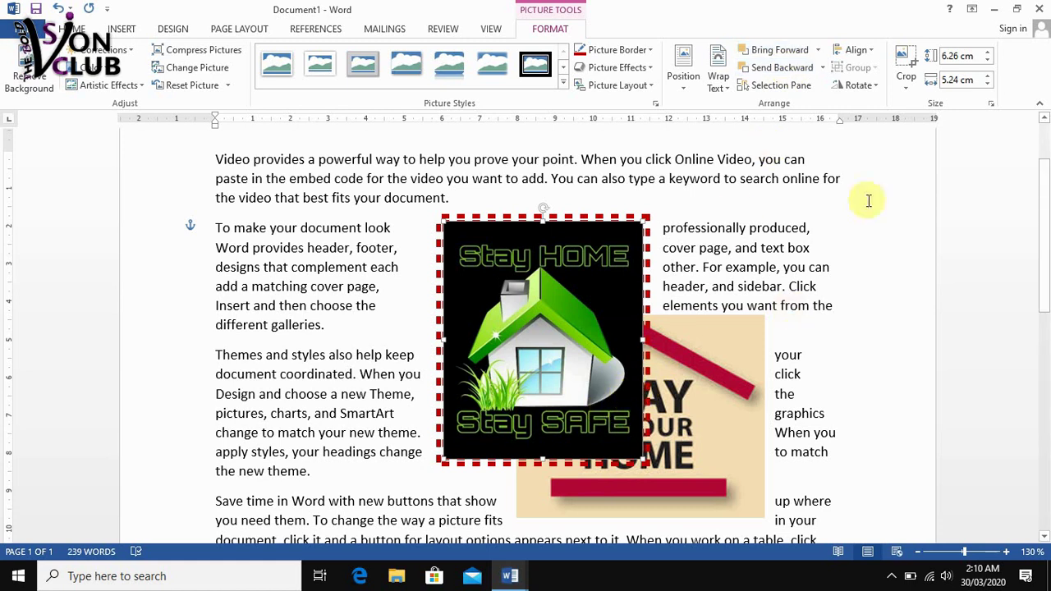
click(795, 69)
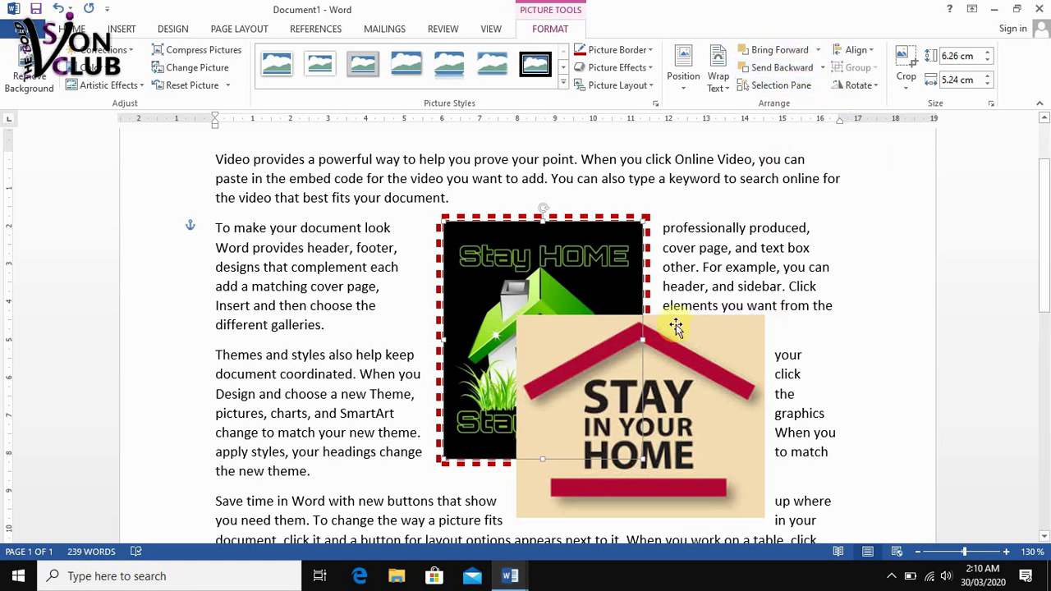
click(693, 389)
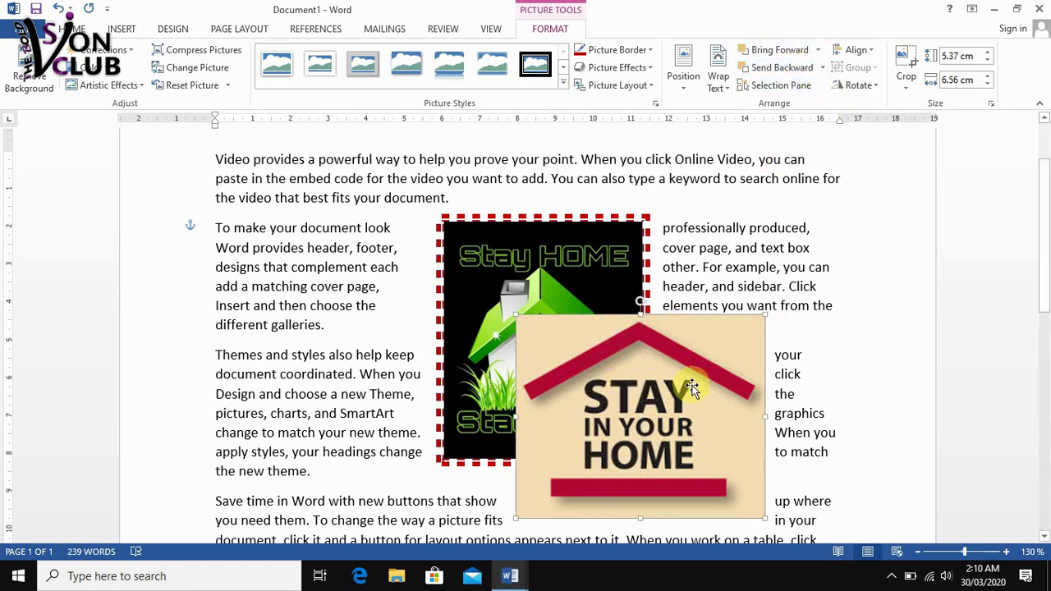
click(784, 85)
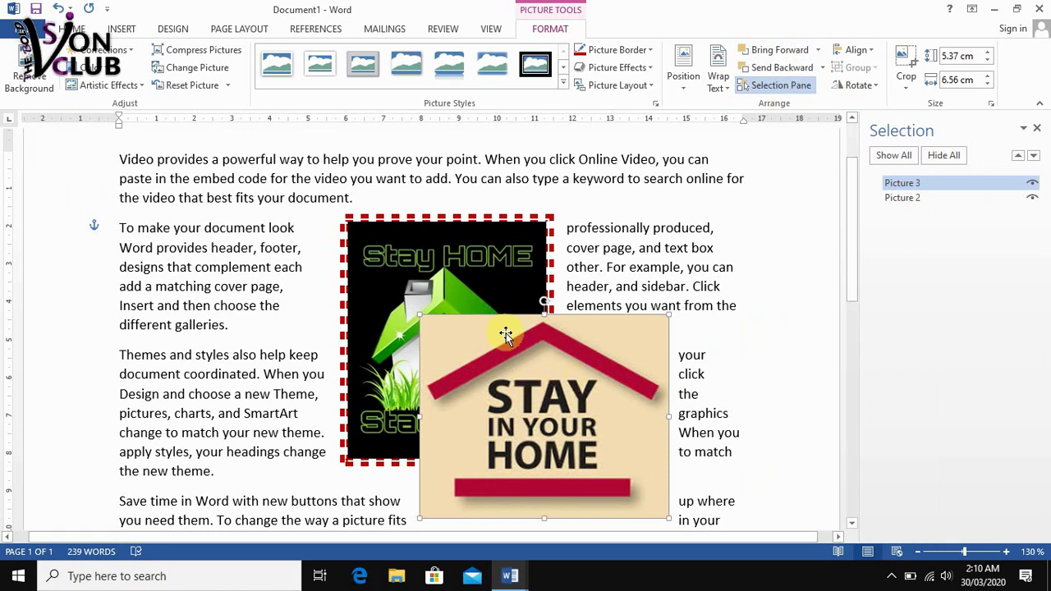
Select Picture 2 in the Selection pane, then close the pane.
click(922, 197)
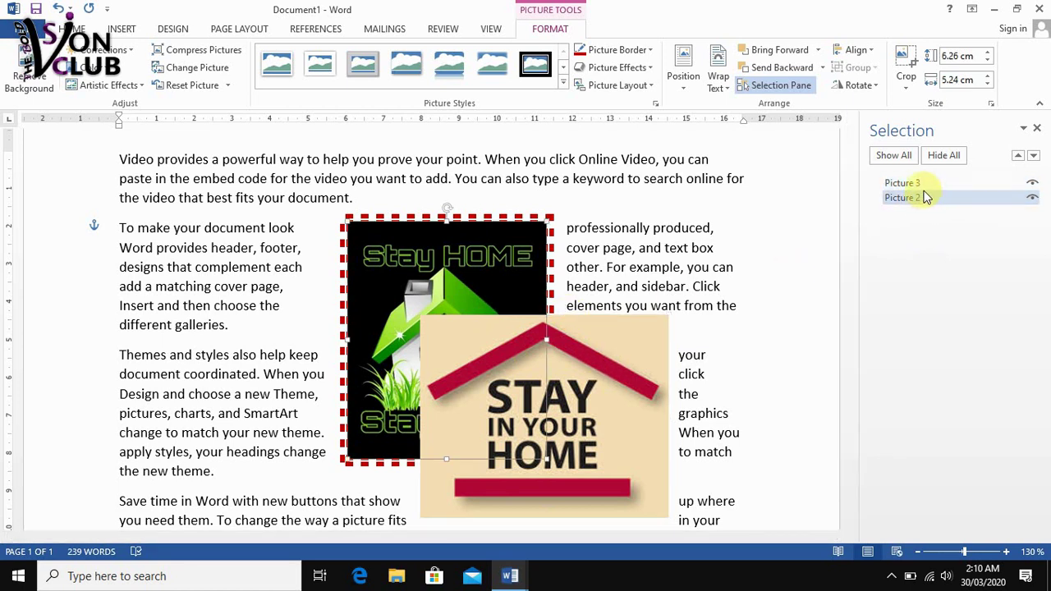
click(919, 183)
click(920, 197)
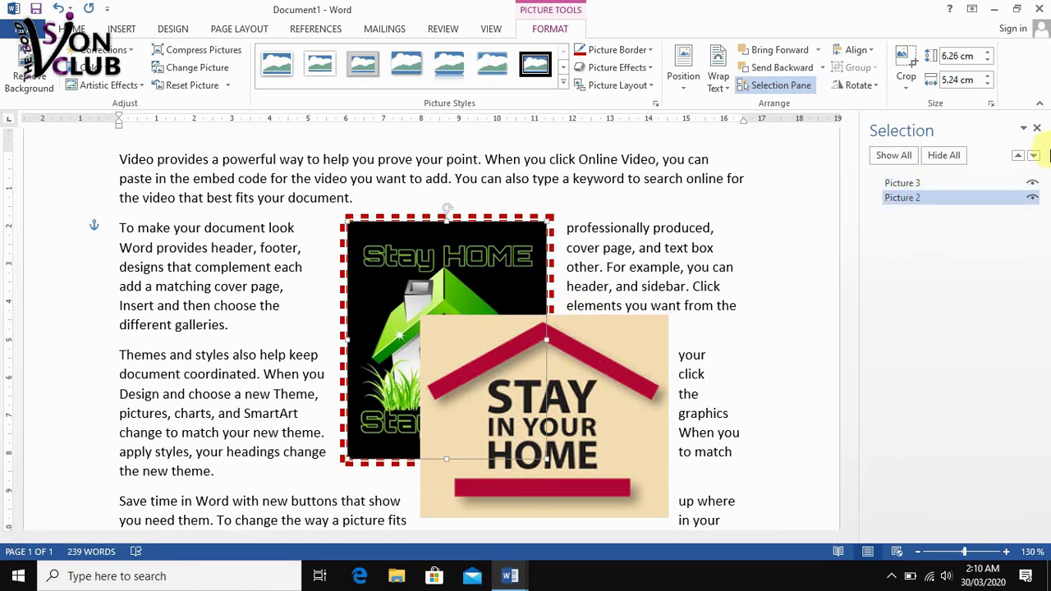
click(1039, 129)
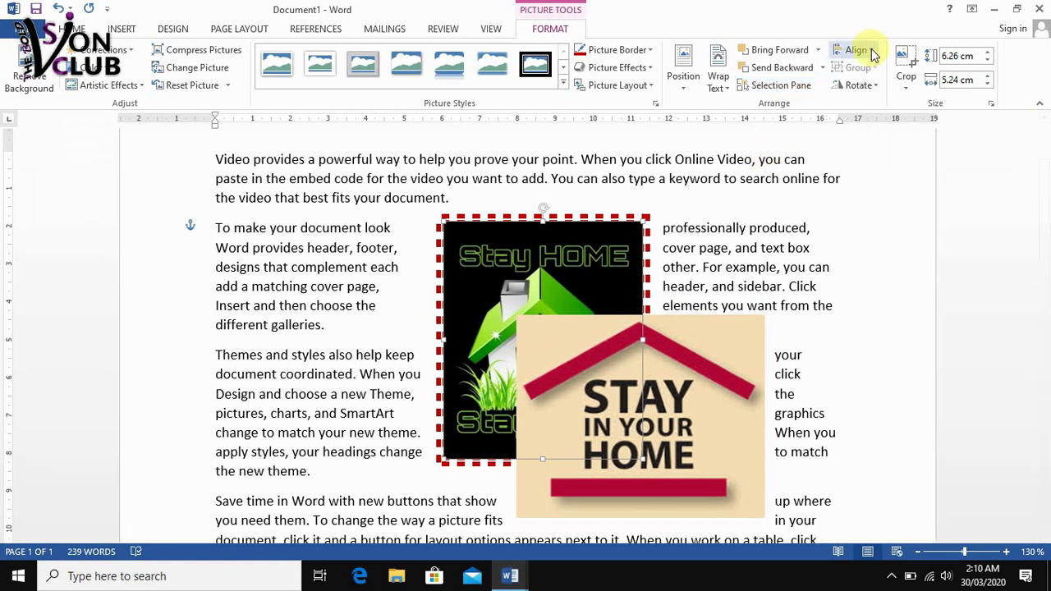
Place the Stay HOME and Stay In Your Home pictures side by side without overlapping.
click(871, 51)
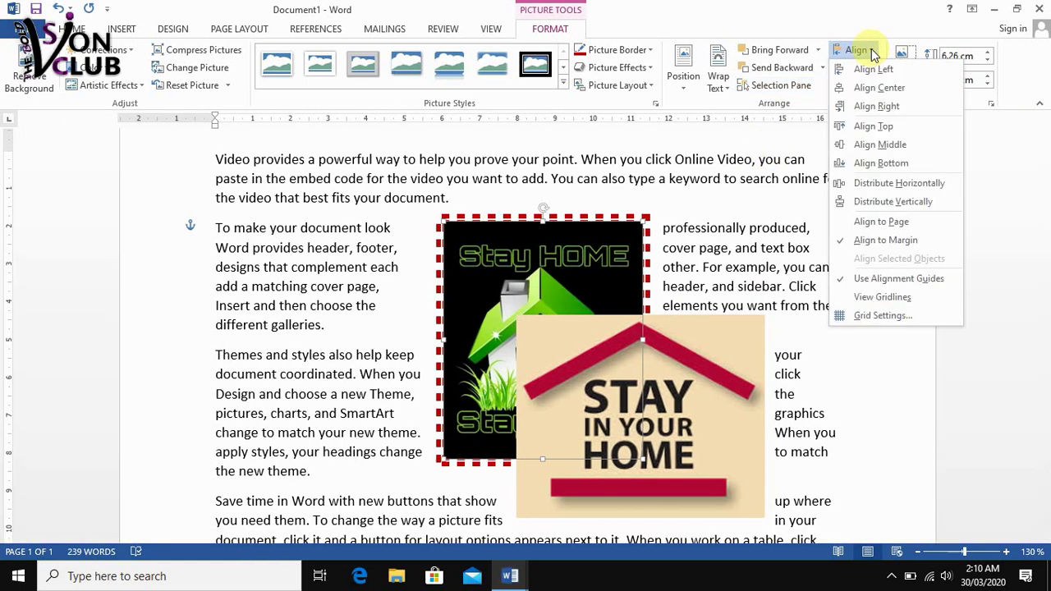
click(870, 51)
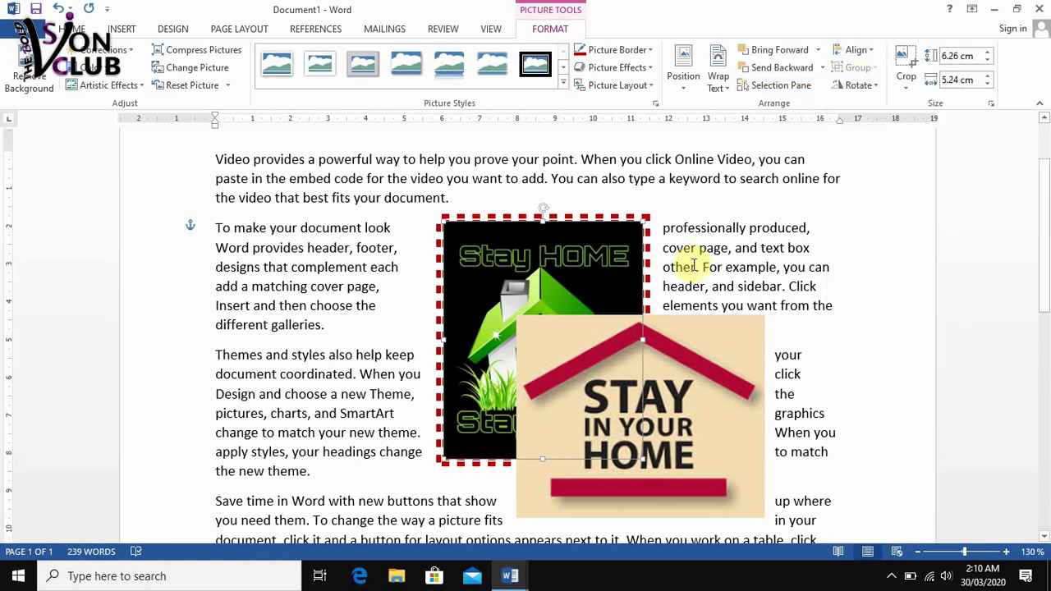
drag(585, 289, 414, 292)
drag(614, 398, 599, 318)
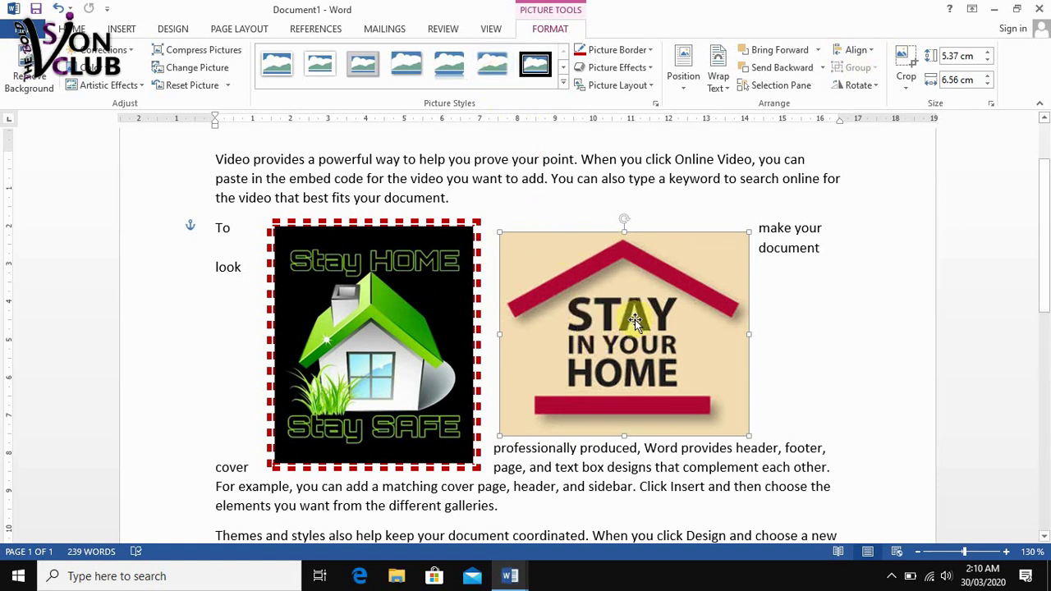
Select both pictures and group them into one object.
ctrl+click(421, 310)
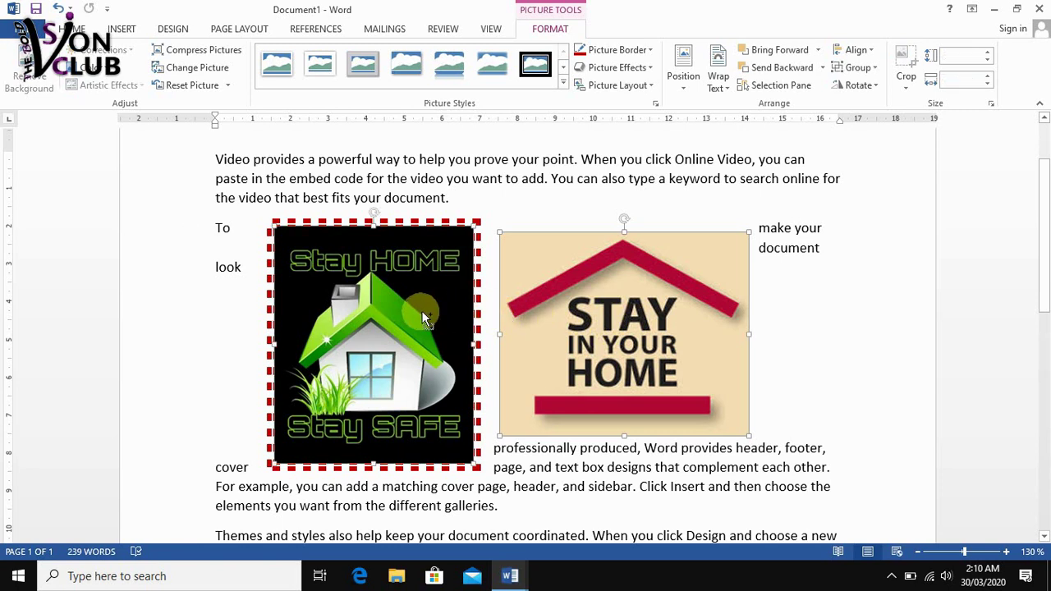
click(639, 452)
click(631, 353)
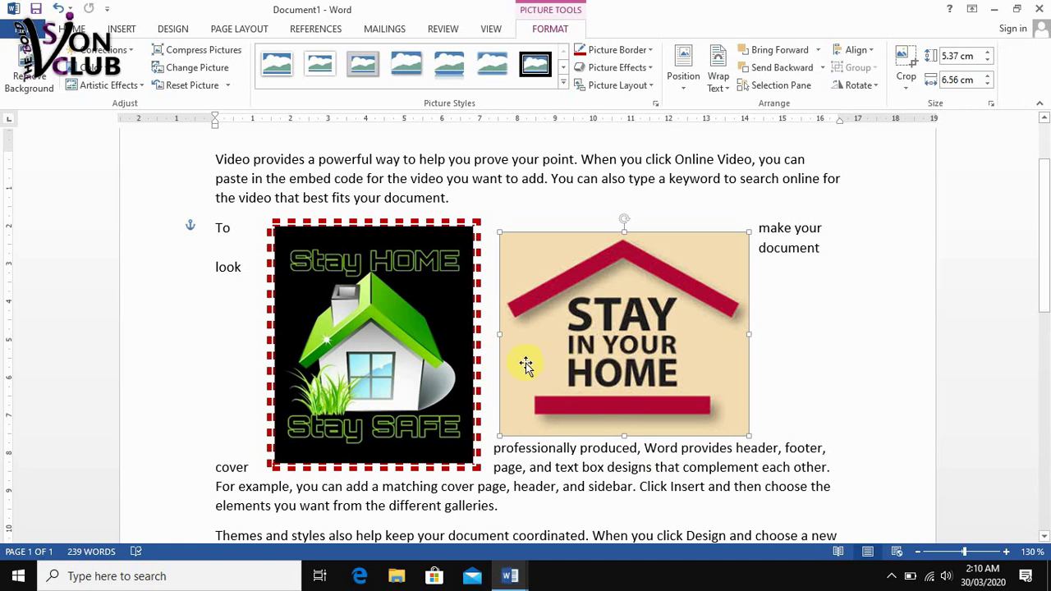
ctrl+click(459, 366)
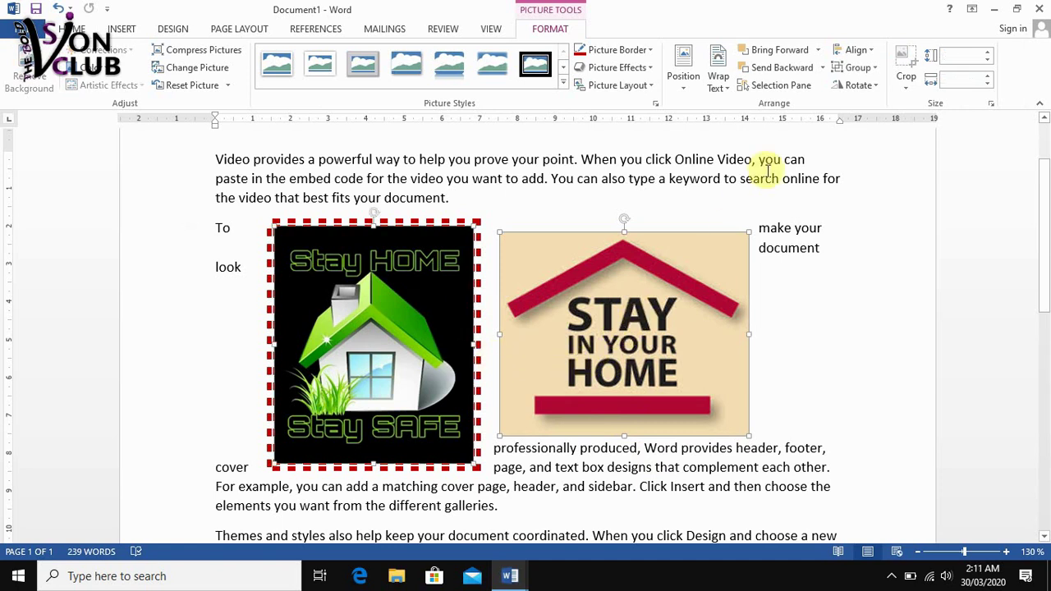
click(881, 74)
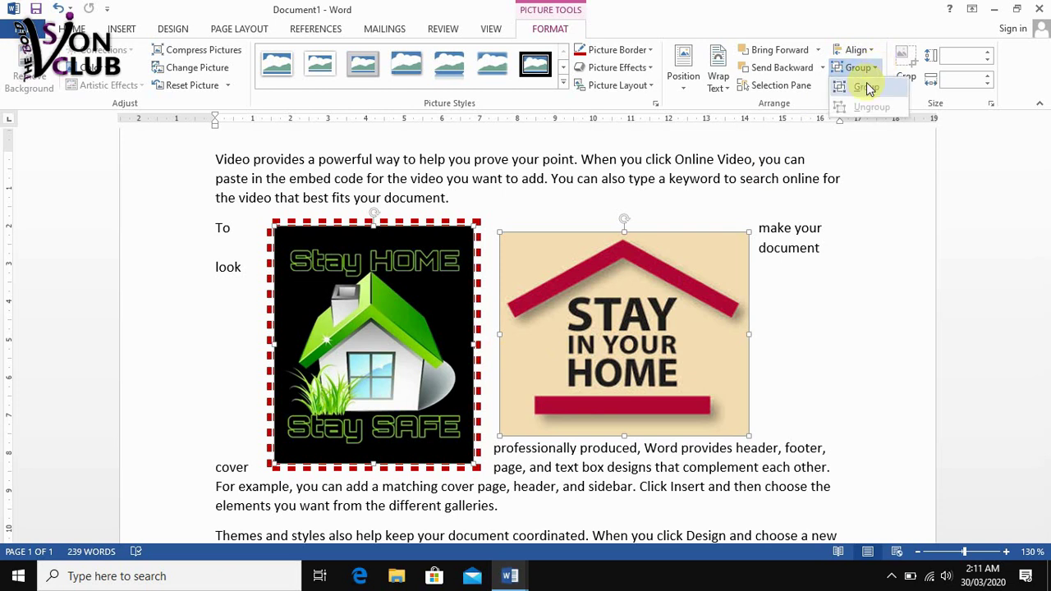
click(862, 102)
Shift the group slightly right and apply the Reflected Rounded Rectangle picture style.
mouse_move(615, 312)
mouse_down()
mouse_move(722, 333)
mouse_move(647, 311)
mouse_up()
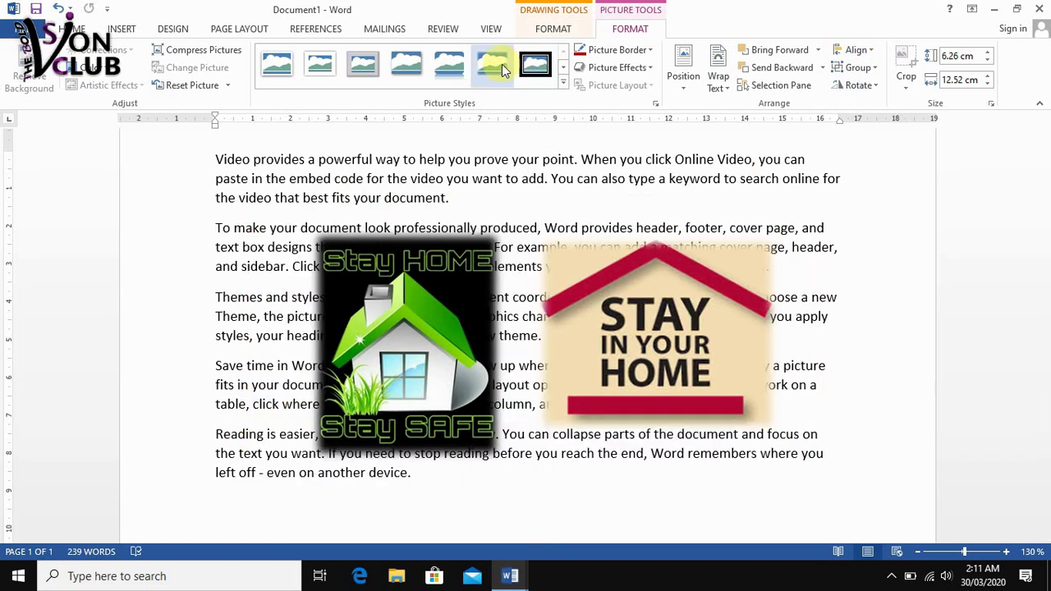
click(447, 67)
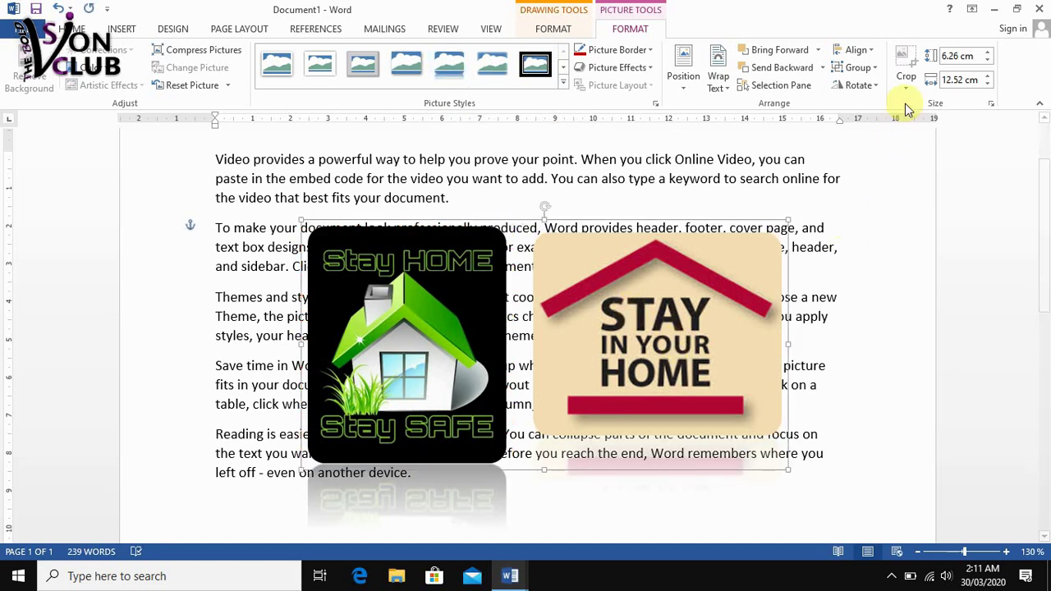
click(871, 88)
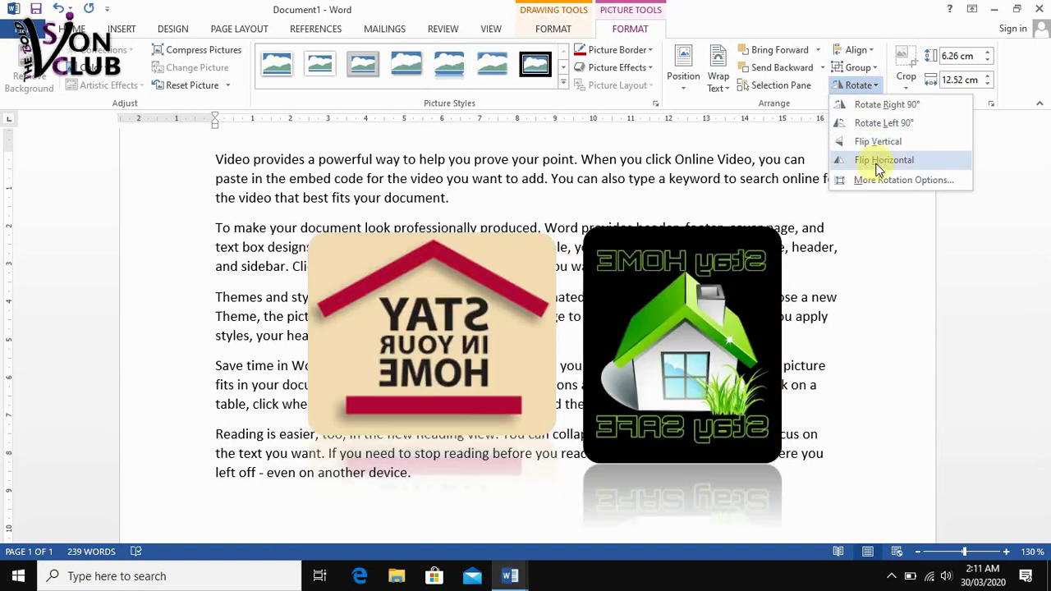
Crop the top and bottom off the Stay In Your Home picture, leaving a strip around its words.
click(871, 85)
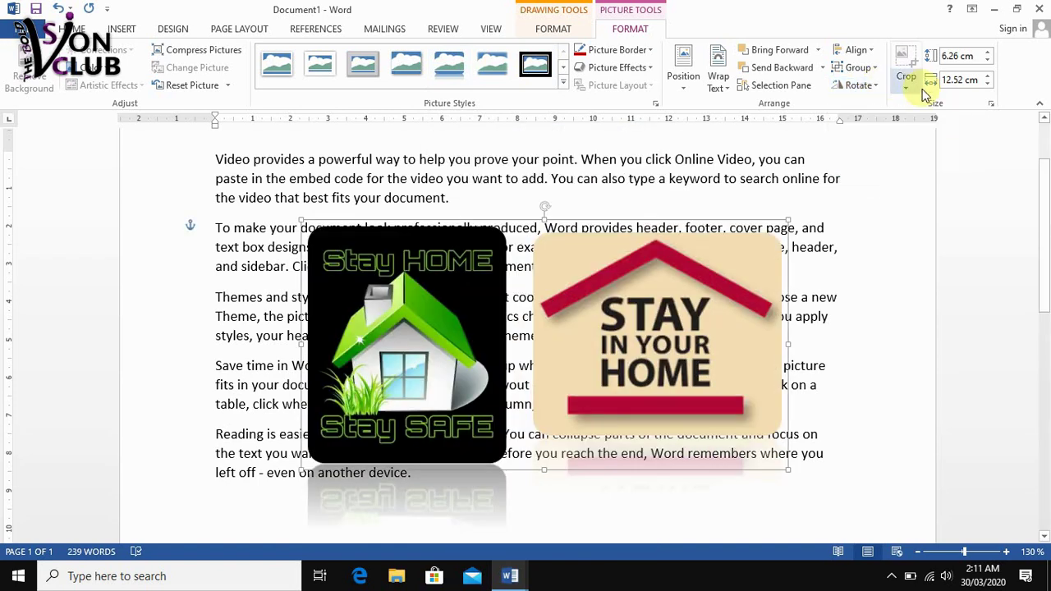
click(681, 243)
click(715, 271)
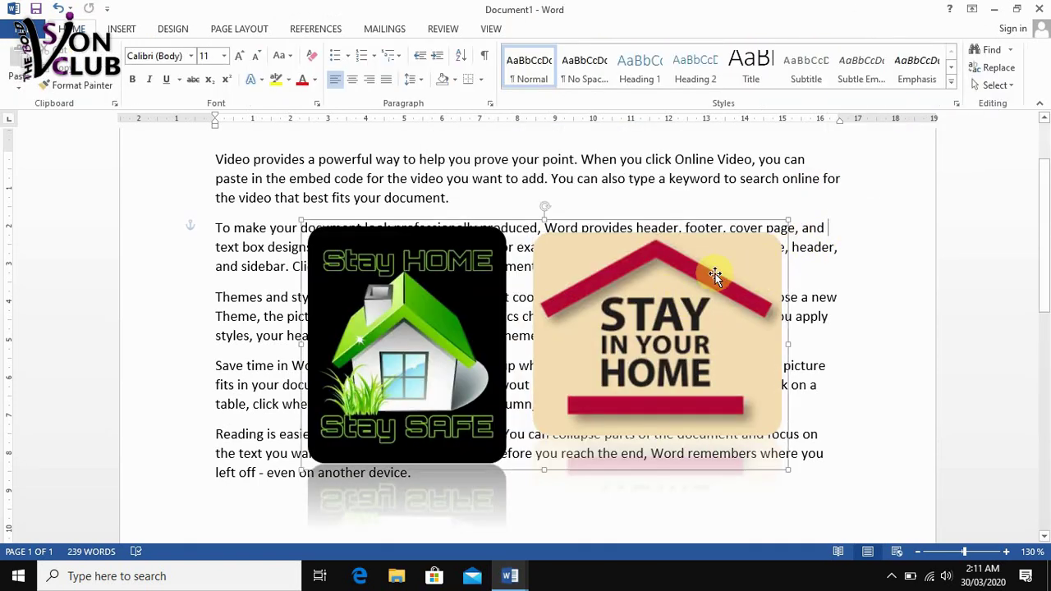
click(715, 279)
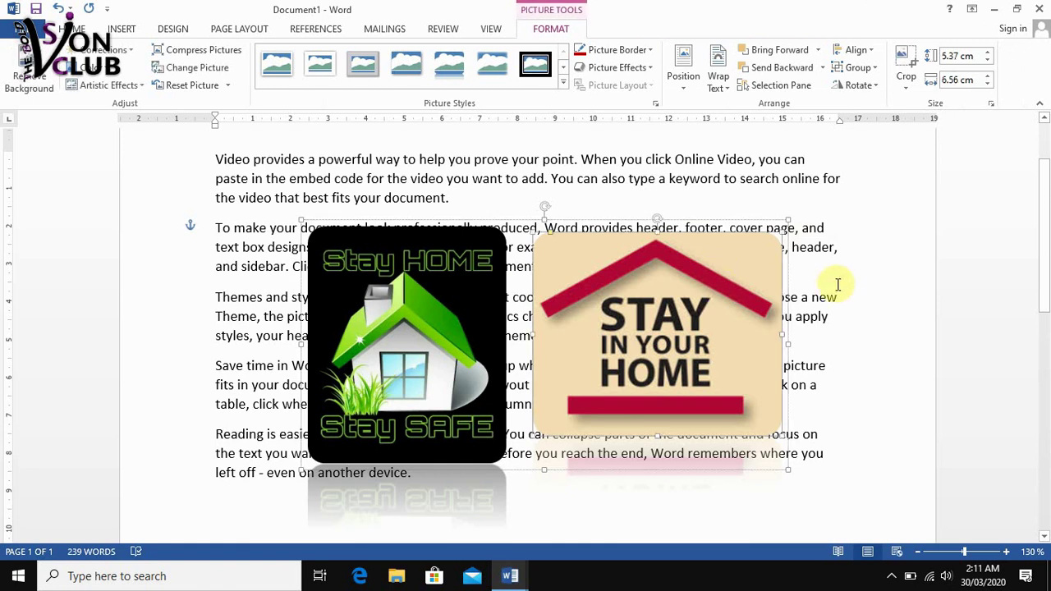
click(908, 89)
click(922, 104)
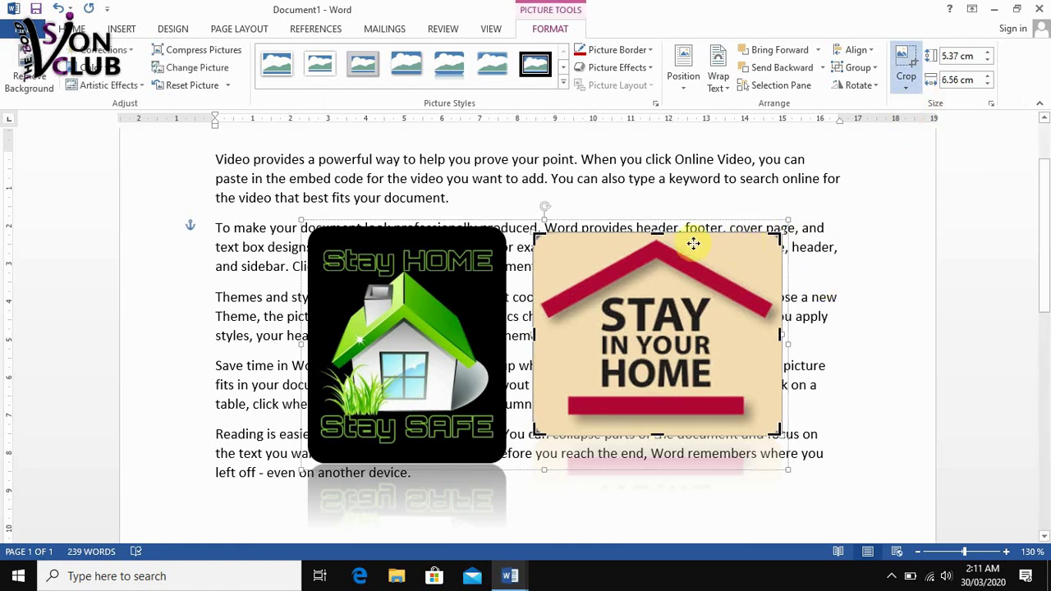
drag(659, 233, 662, 296)
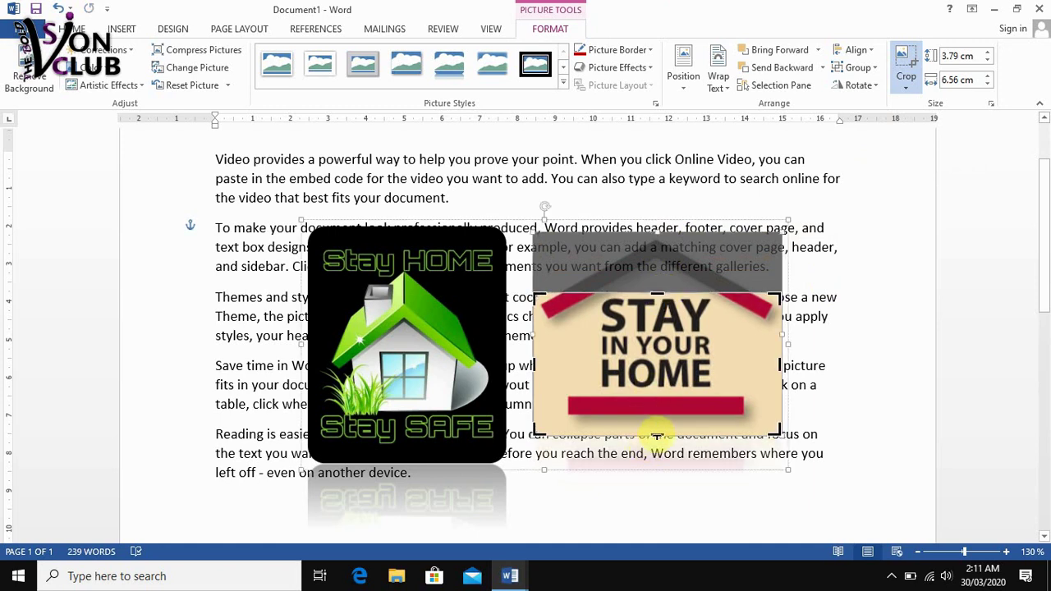
drag(657, 435, 667, 387)
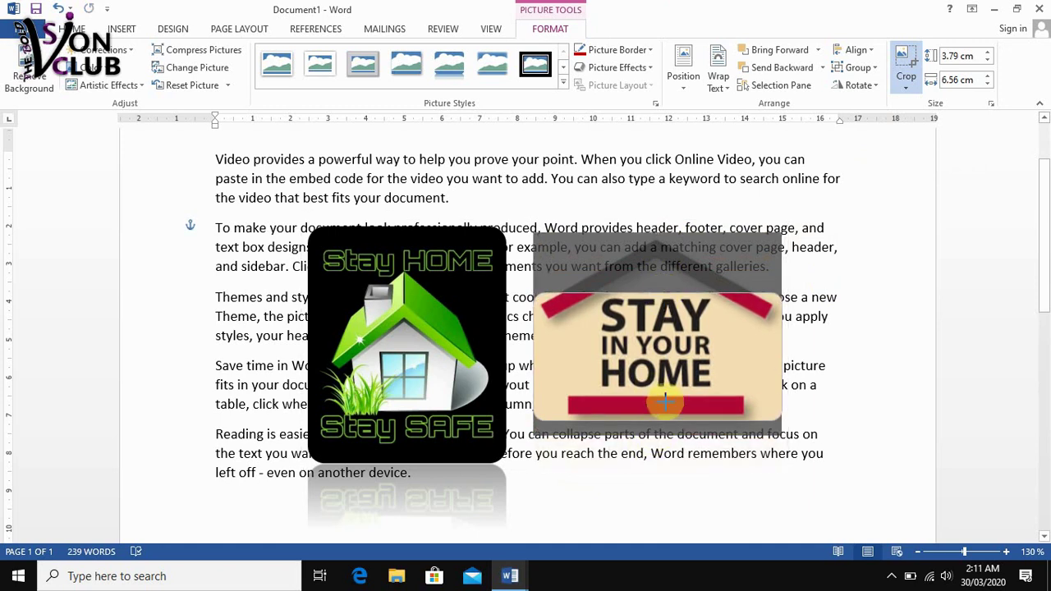
click(906, 66)
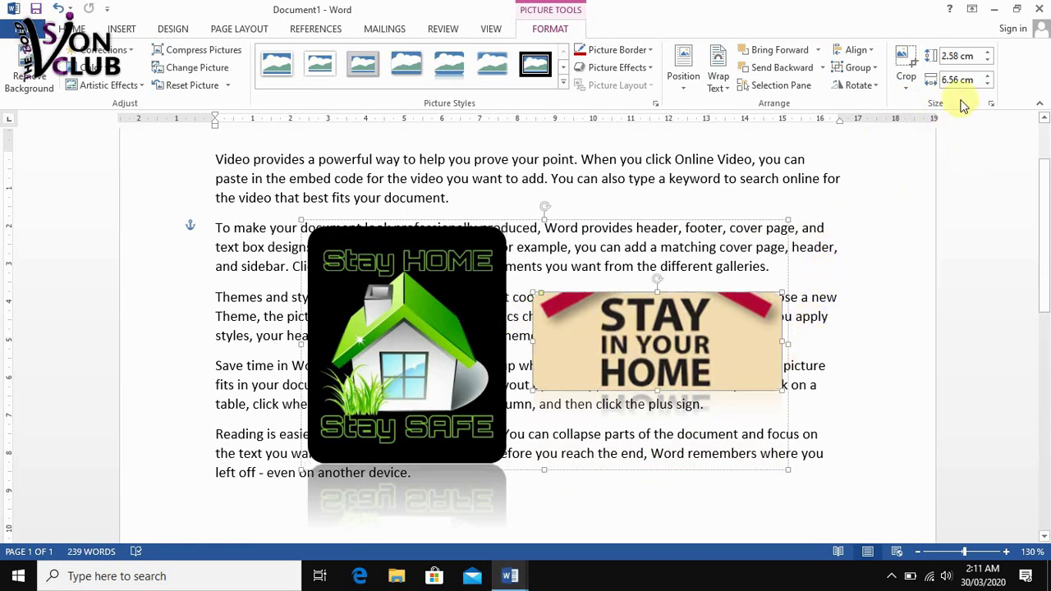
Resize the cropped picture to about 2.79 × 7.1 cm and reselect the group.
click(988, 52)
click(989, 52)
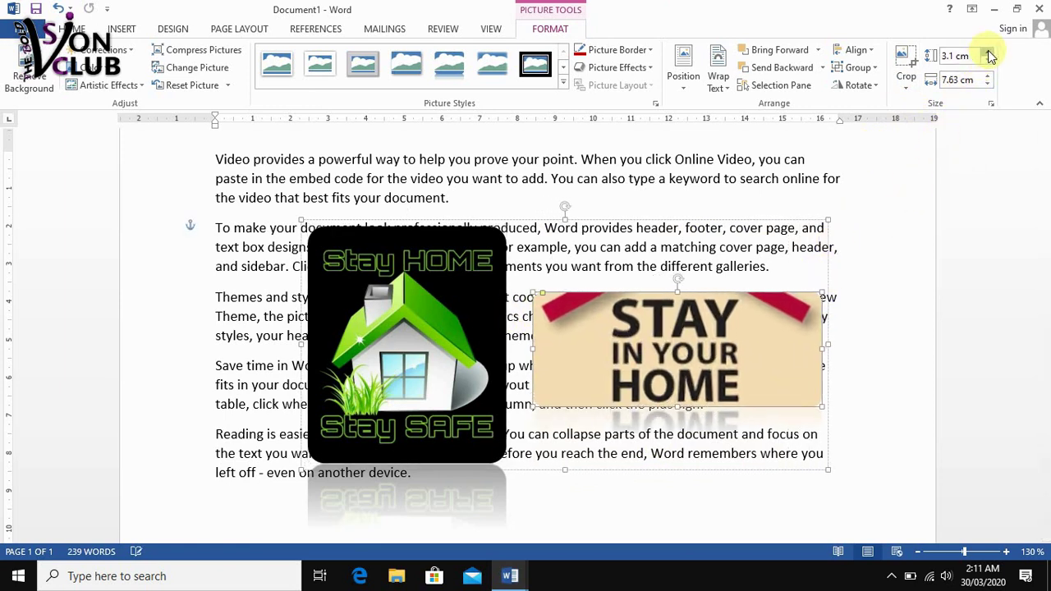
click(988, 52)
click(989, 60)
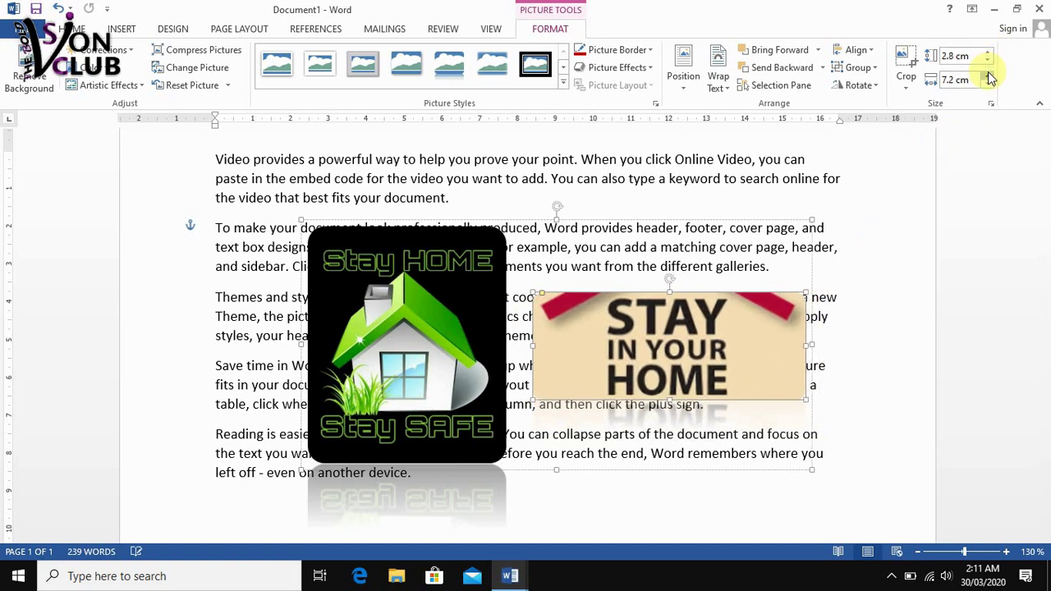
click(987, 83)
click(988, 84)
click(988, 84)
click(988, 84)
click(988, 83)
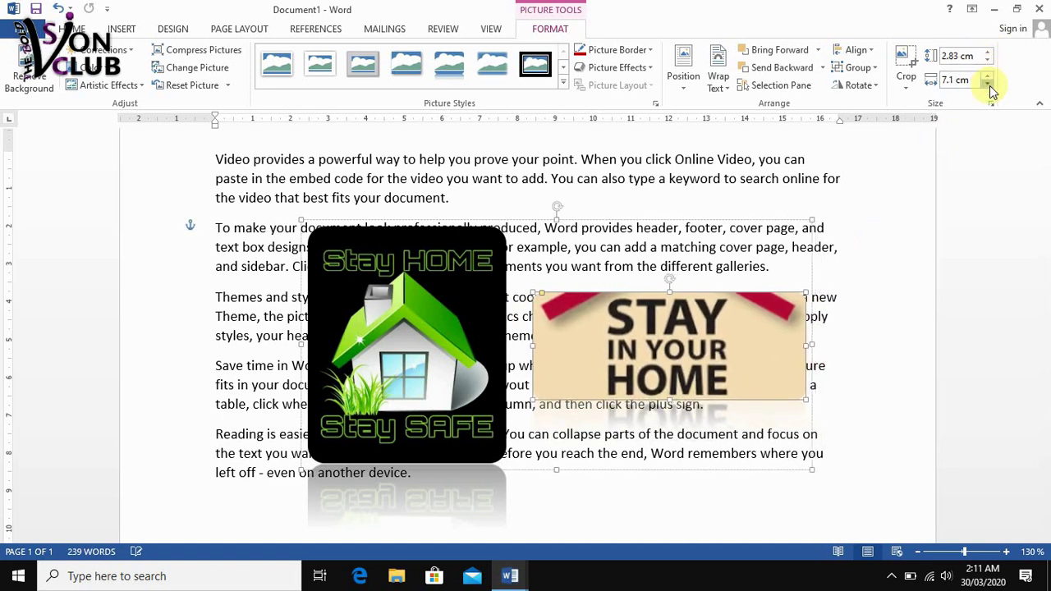
click(988, 83)
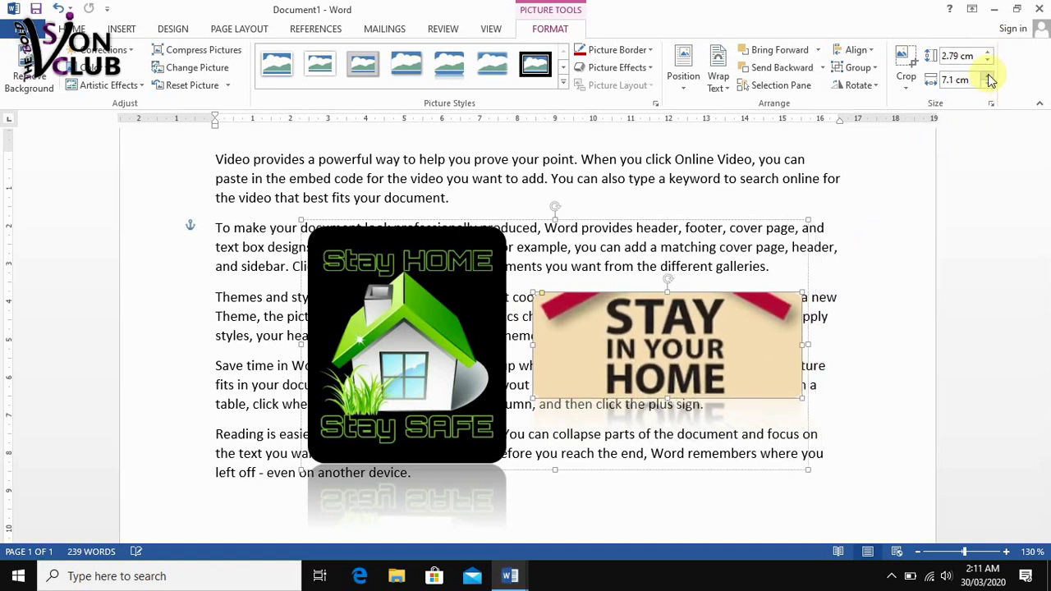
click(588, 178)
click(389, 258)
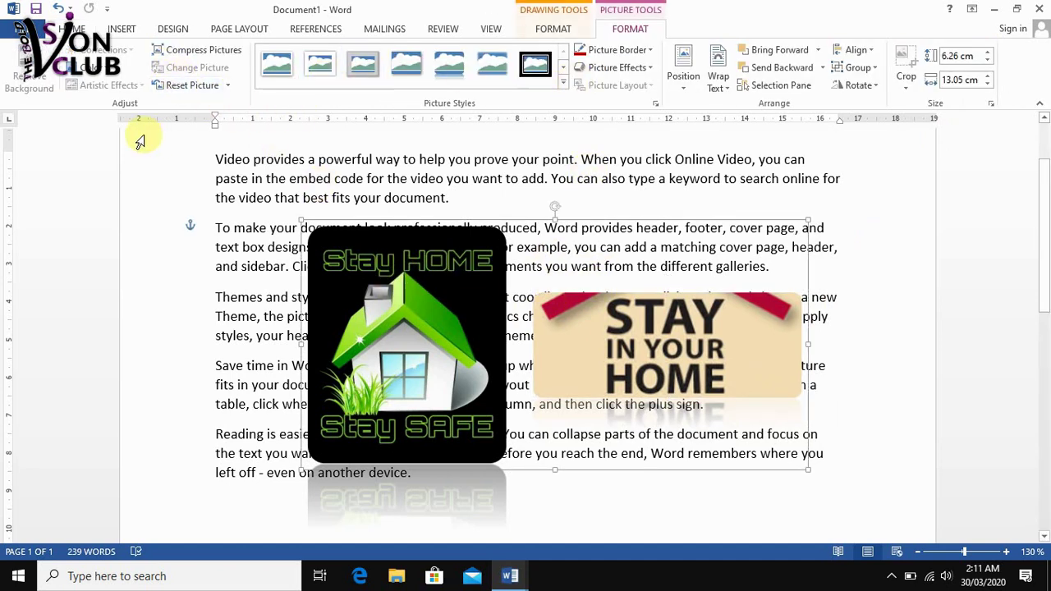
click(124, 33)
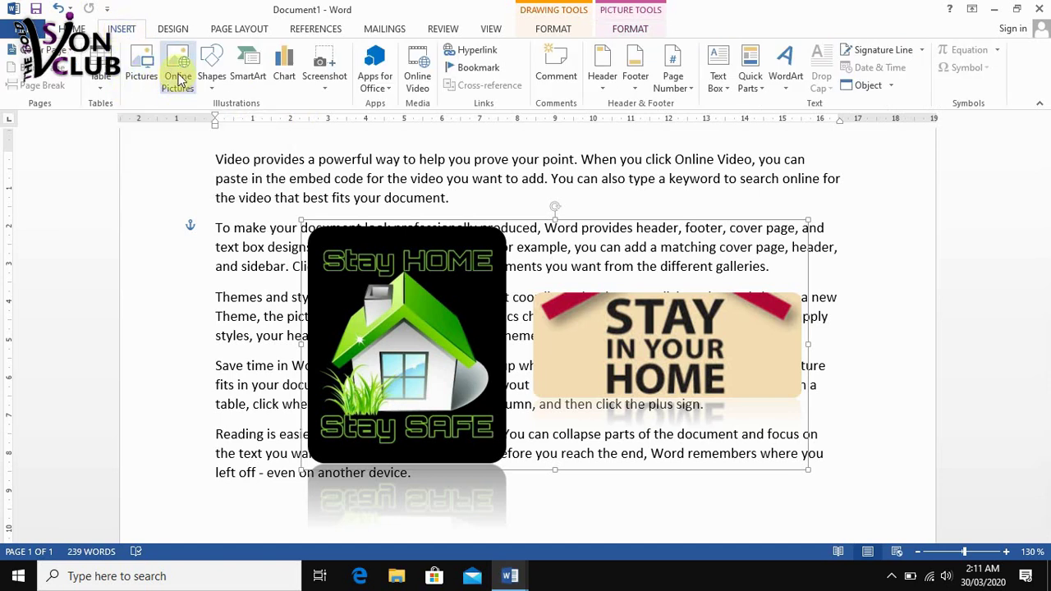
click(179, 78)
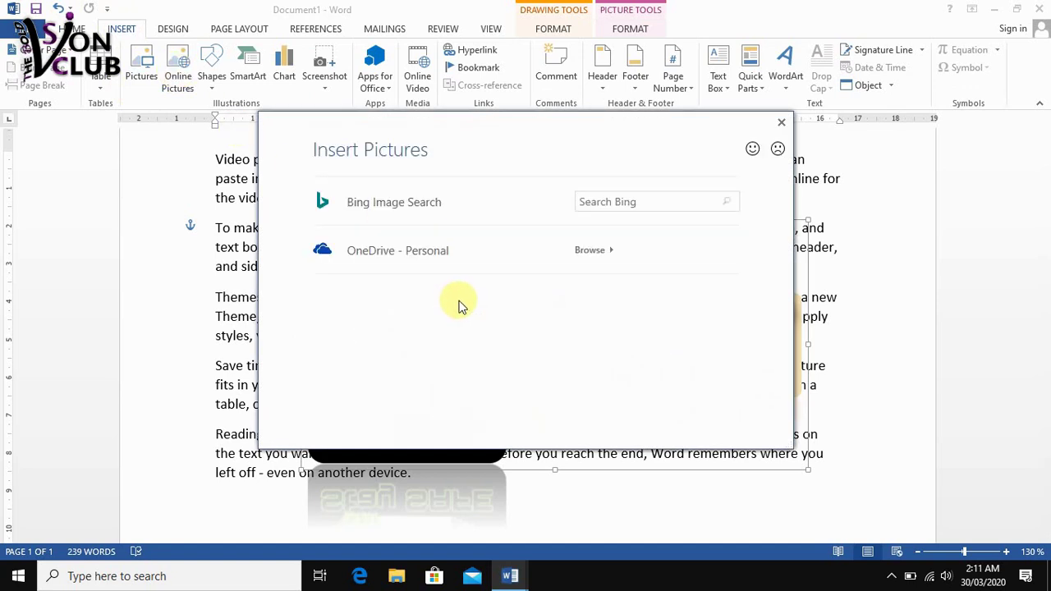
click(602, 202)
text(art)
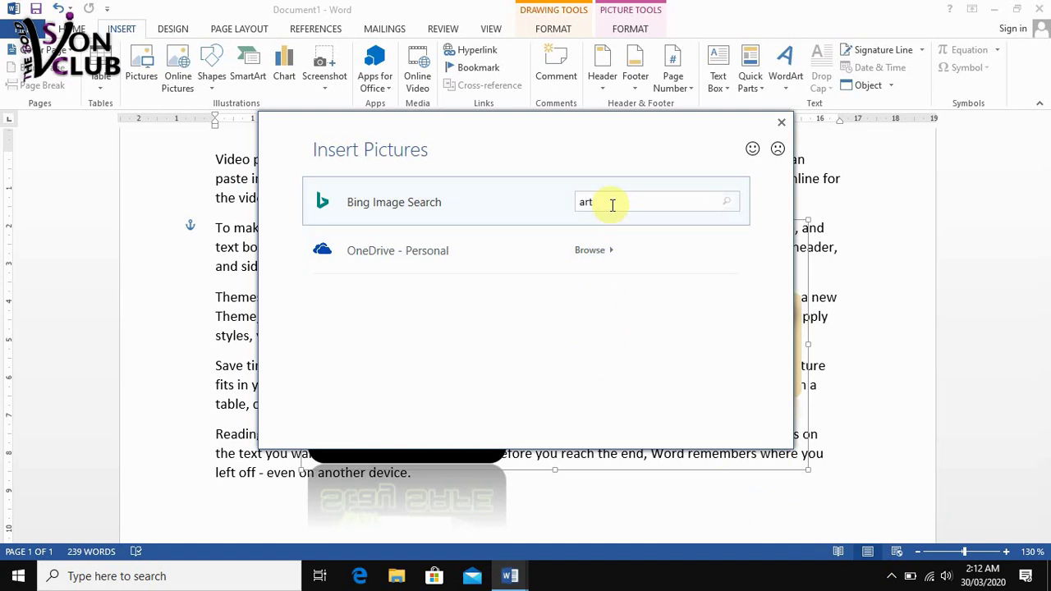
key(Return)
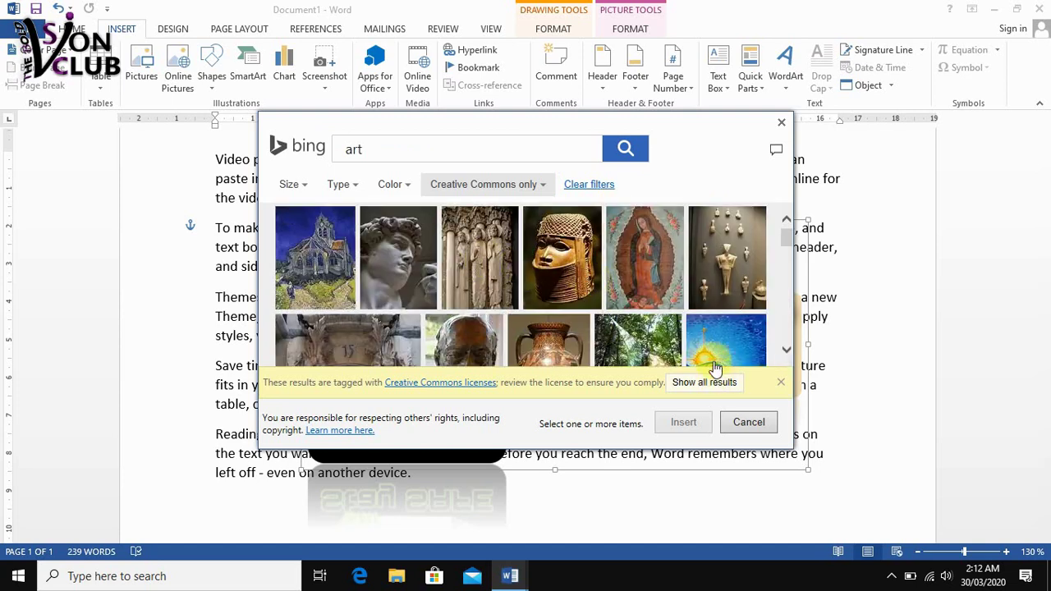
click(735, 427)
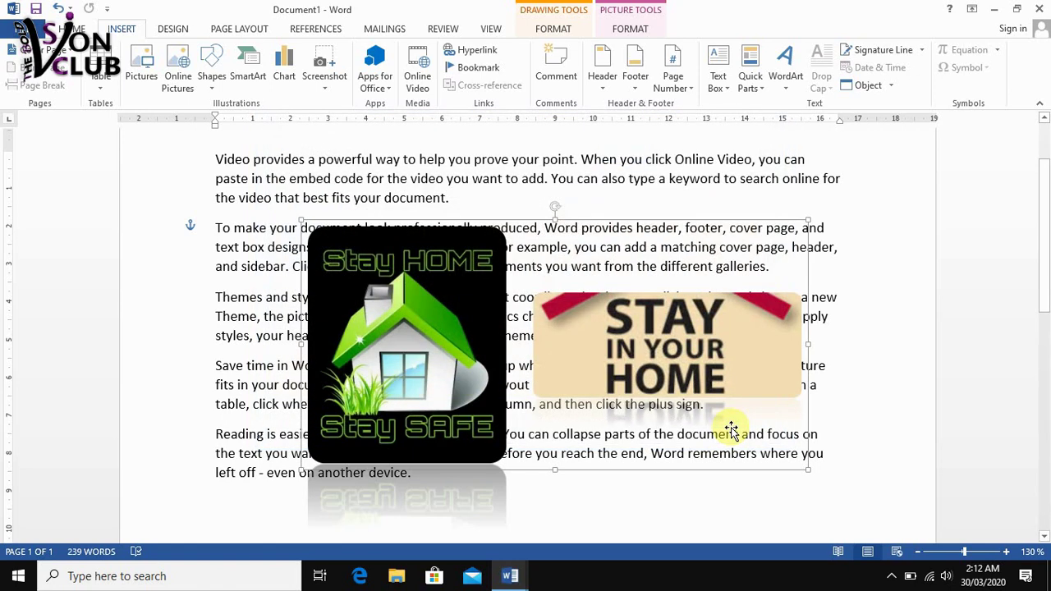
click(281, 159)
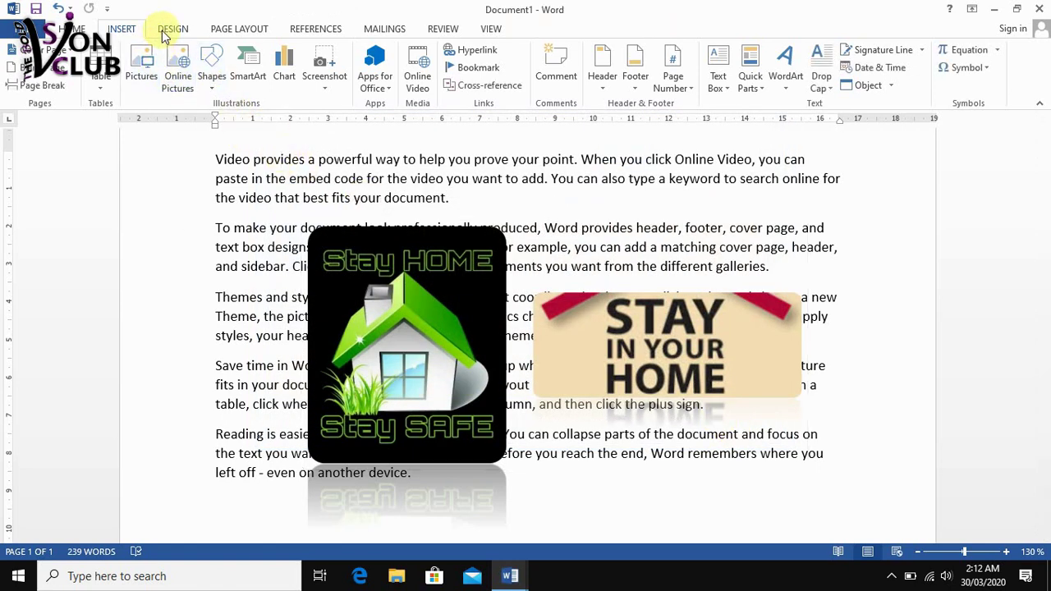
Draw a wide rectangle below the last paragraph and the pictures.
click(211, 86)
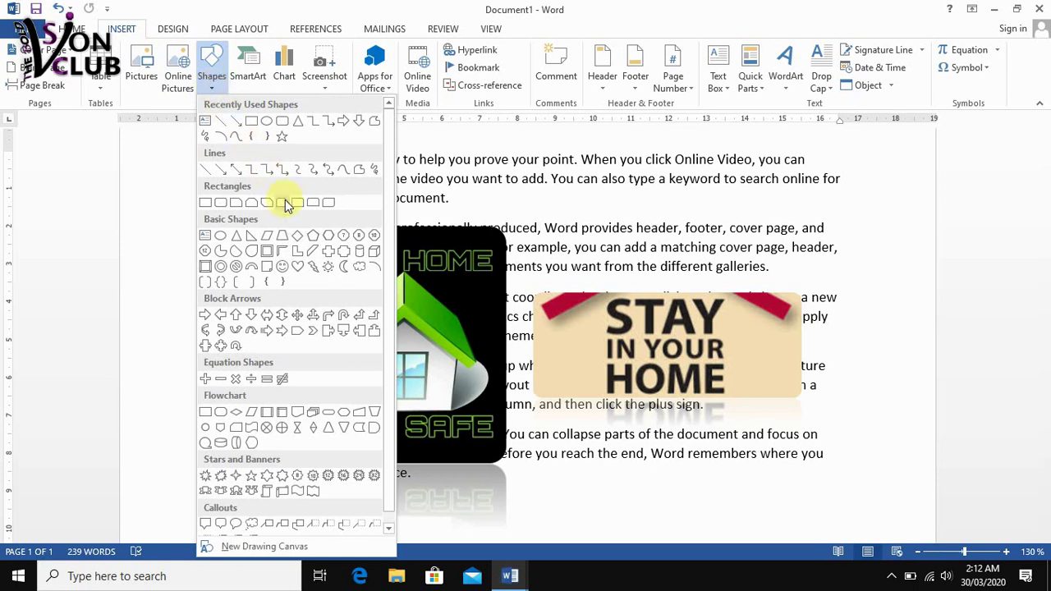
click(252, 123)
scroll(410, 205, down, 3)
scroll(402, 246, down, 3)
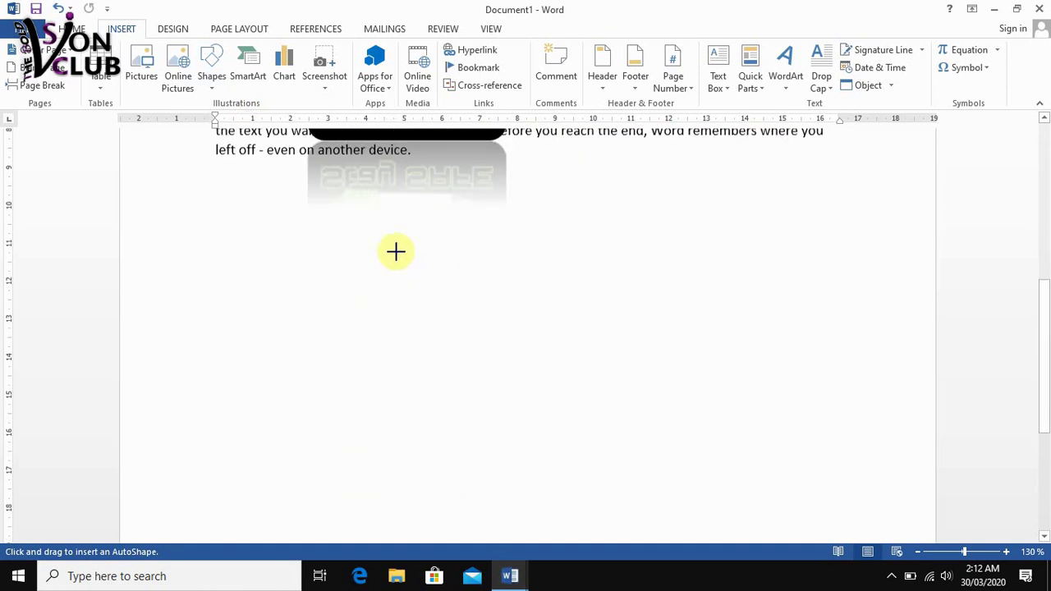
mouse_move(357, 230)
mouse_down()
mouse_move(531, 349)
mouse_move(751, 371)
mouse_up()
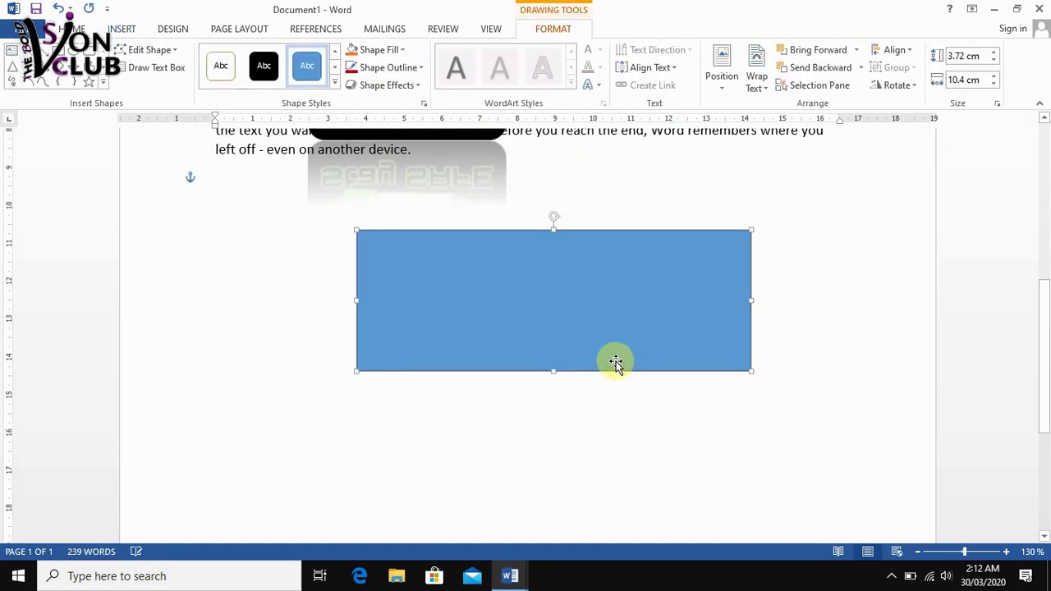
scroll(615, 358, up, 3)
Look over the picture and shape format options, then select the 3.72 × 10.4 cm blue rectangle.
click(430, 233)
scroll(431, 232, up, 3)
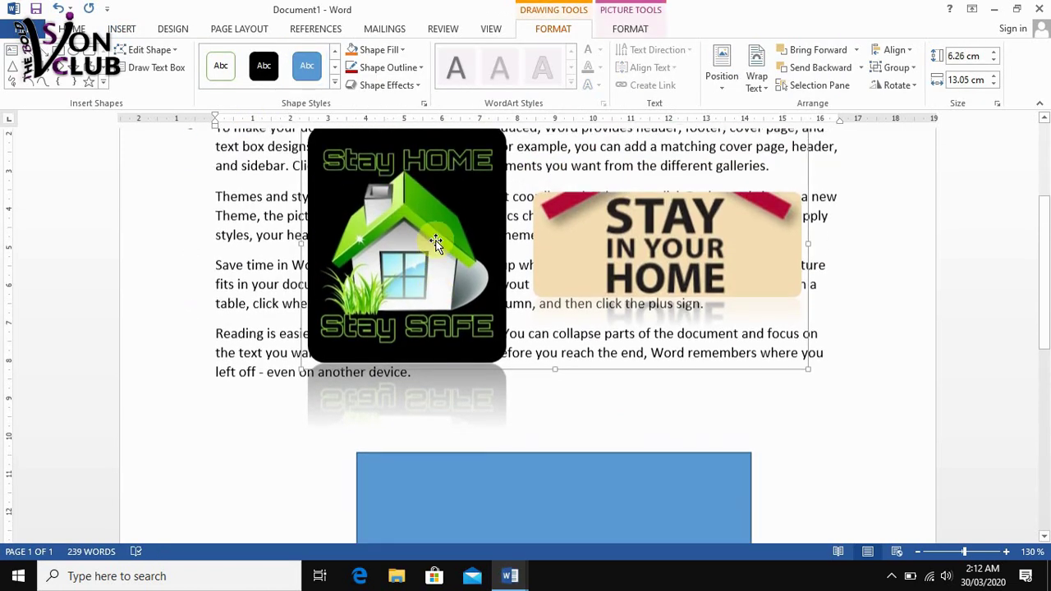
click(630, 28)
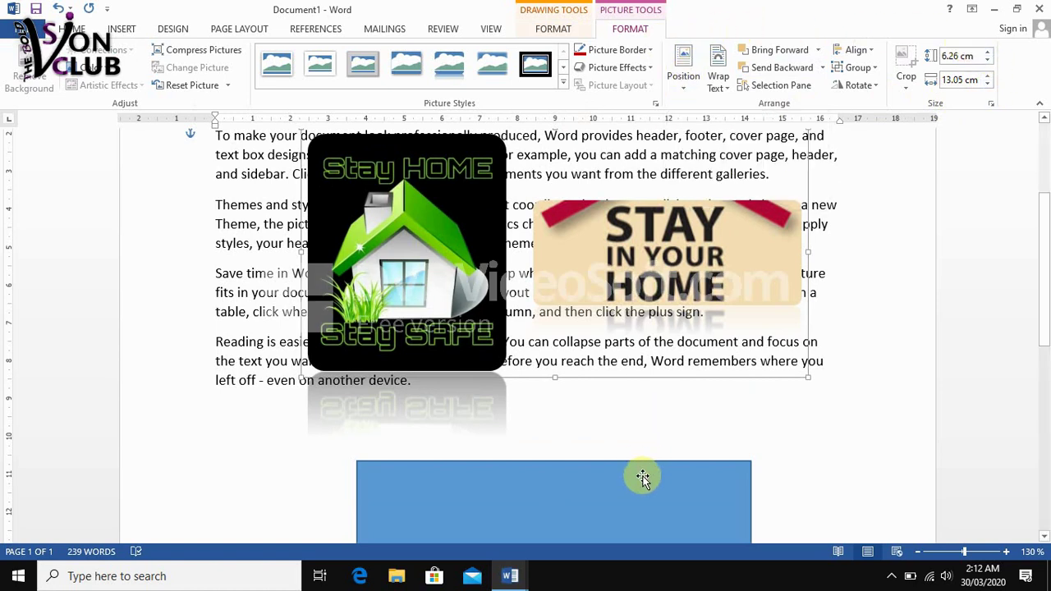
click(617, 522)
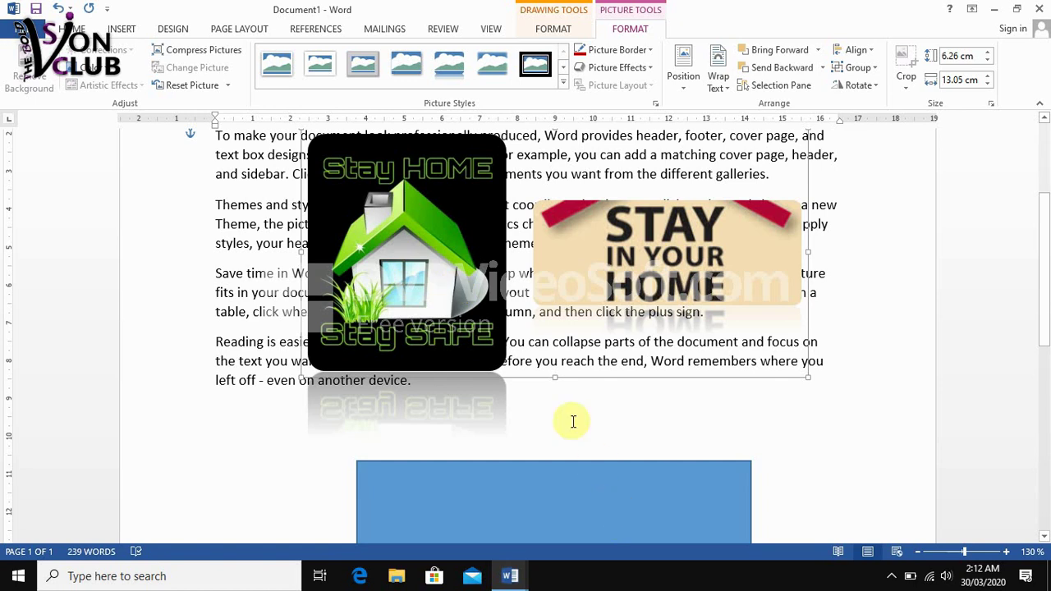
click(559, 490)
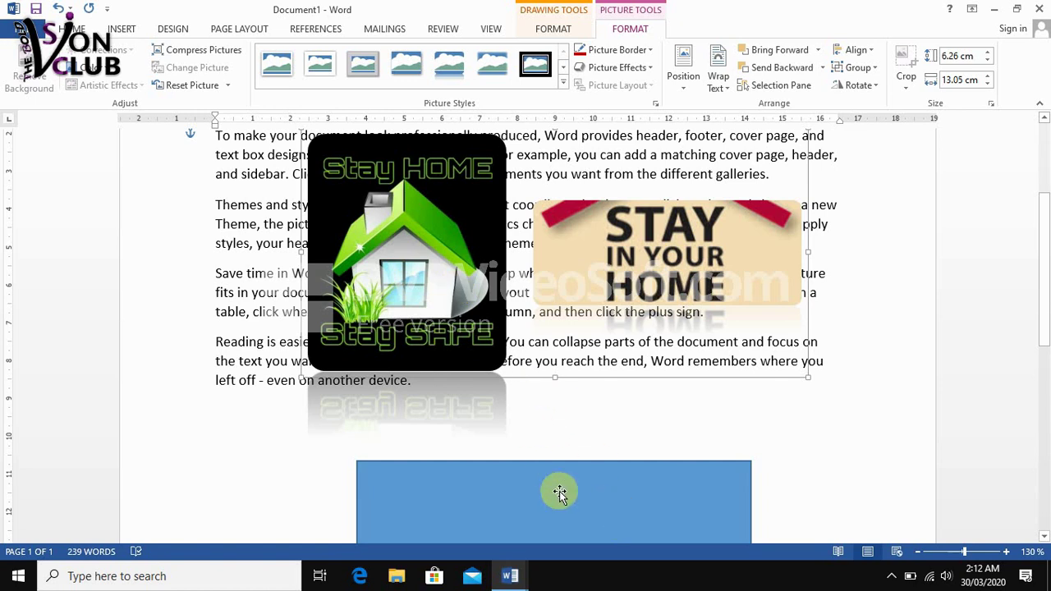
click(554, 29)
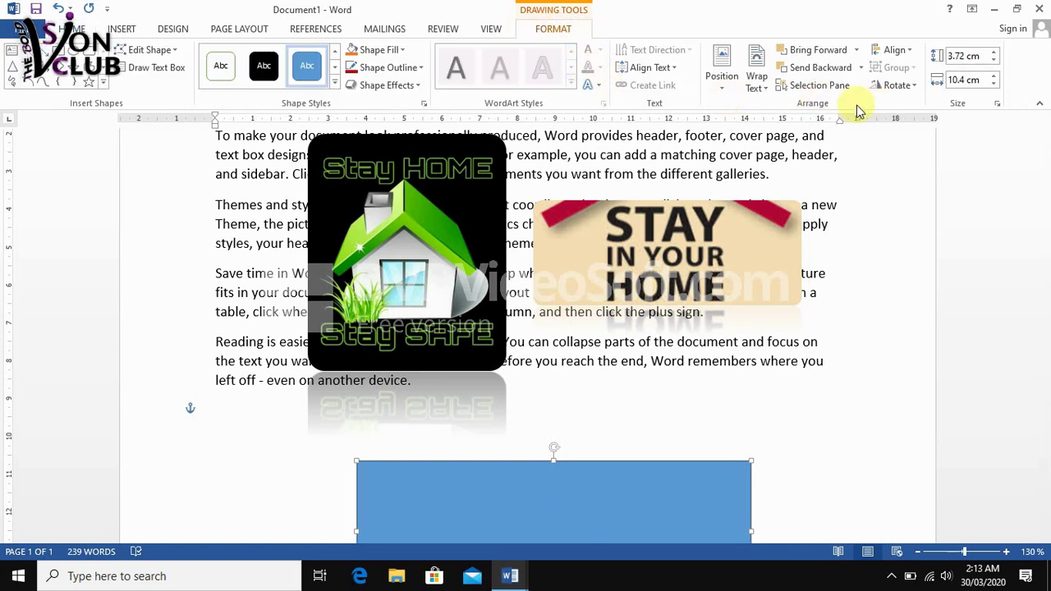
click(457, 505)
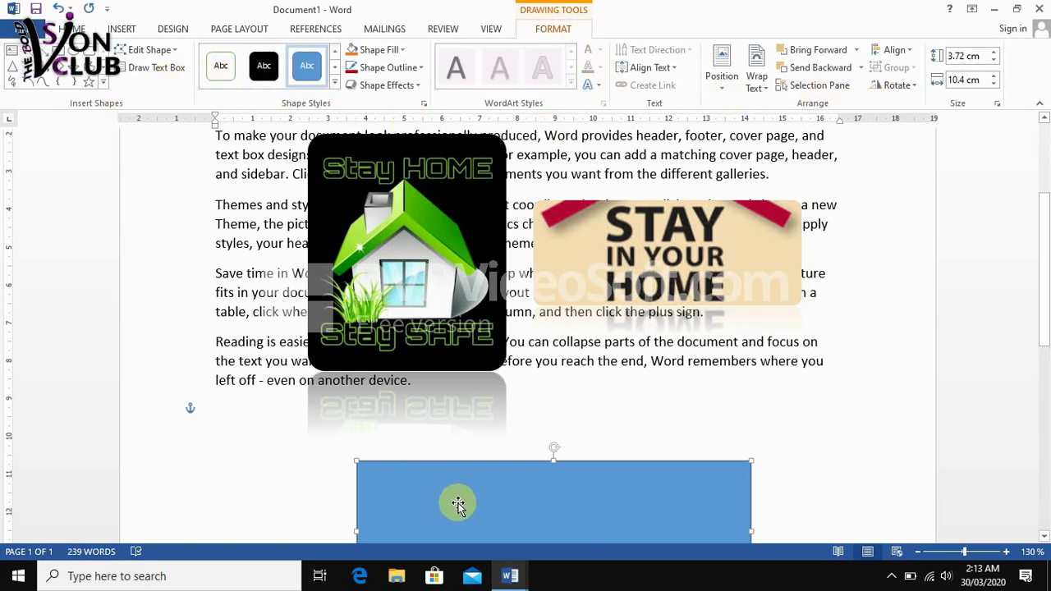
scroll(461, 501, down, 2)
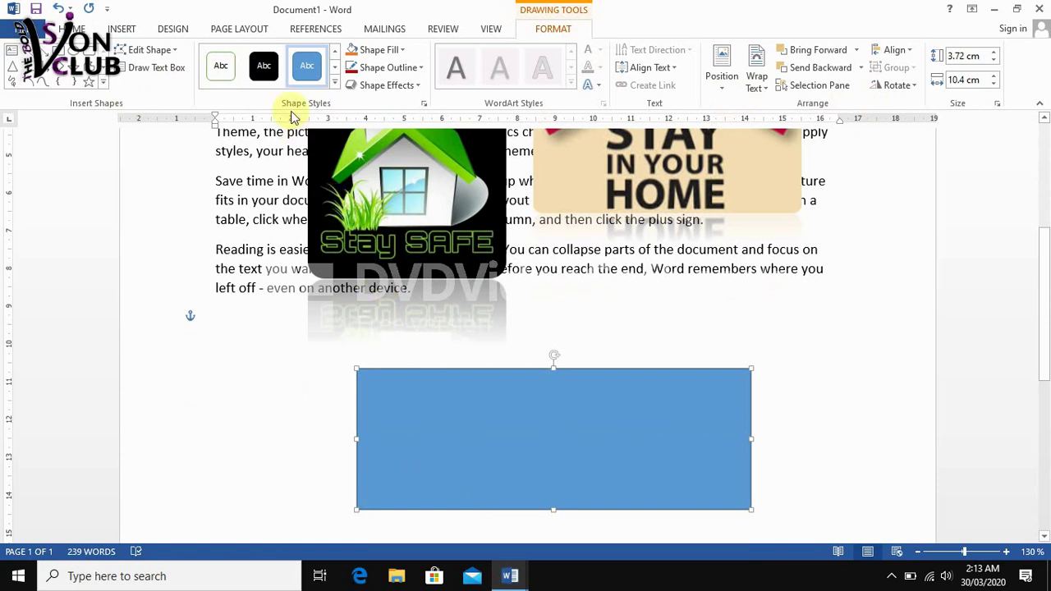
Type the banner text into the rectangle and apply the orange Intense Effect shape style.
click(563, 449)
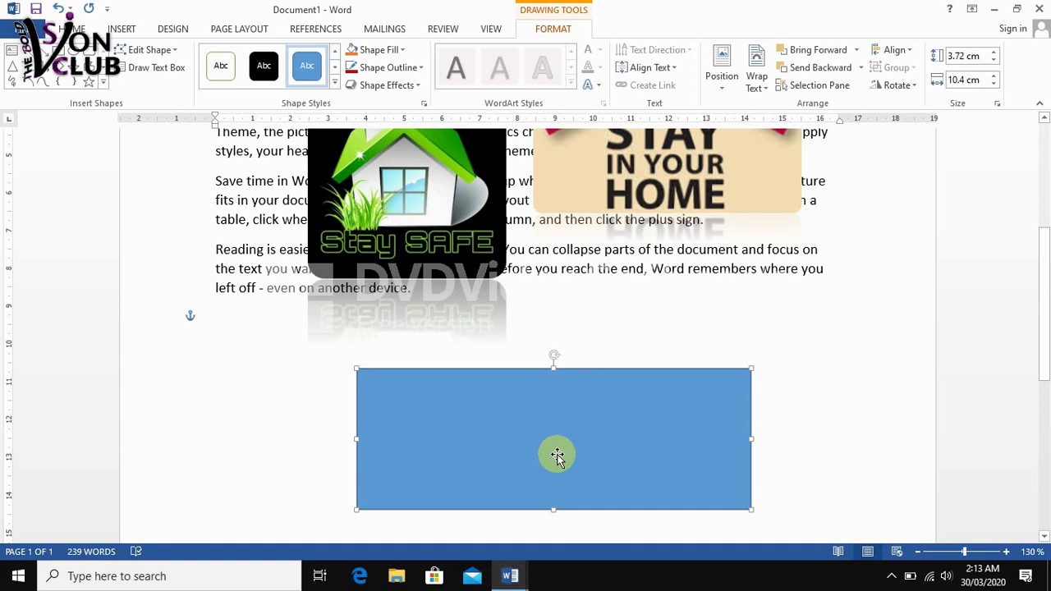
text(The BoldVisionClub)
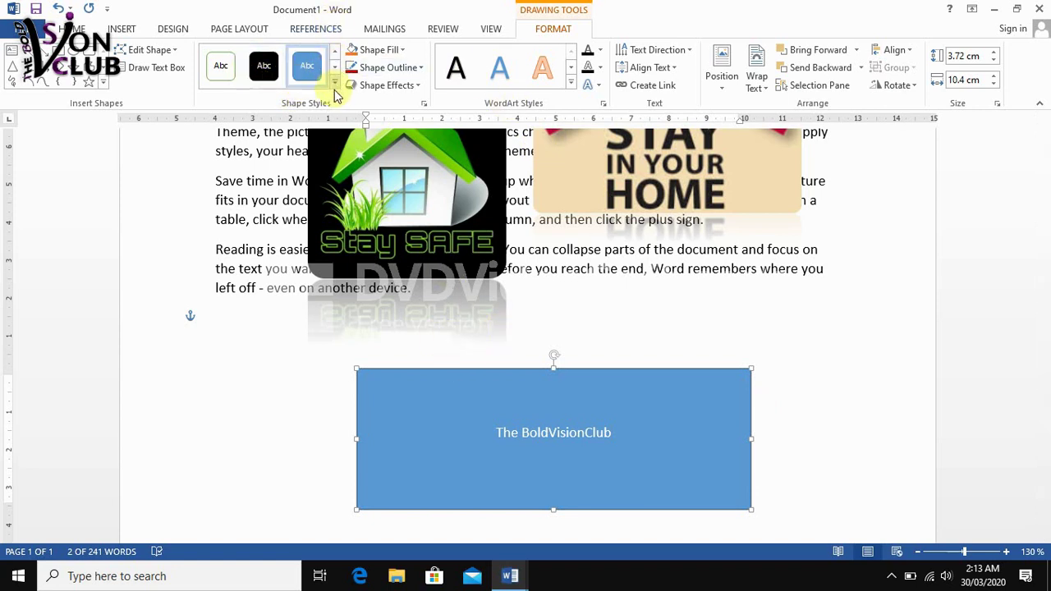
click(335, 86)
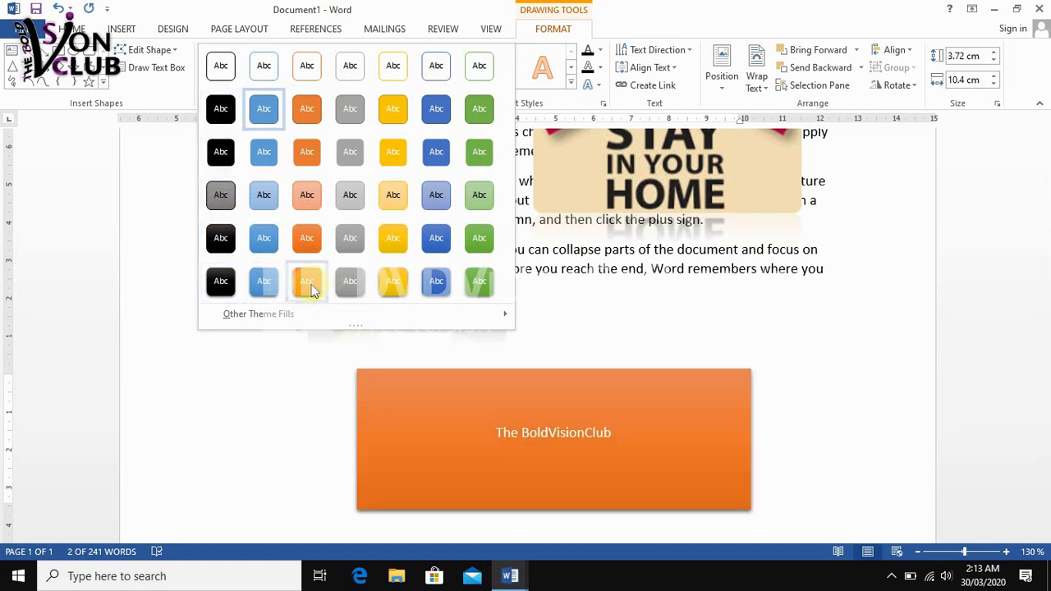
click(311, 284)
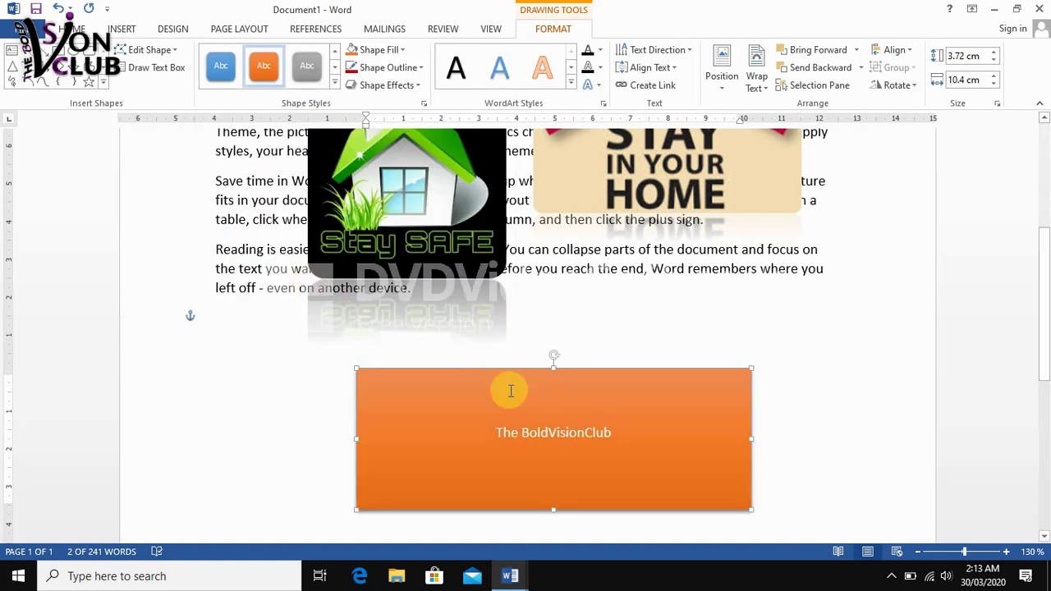
Enlarge The BoldVisionClub text with three Grow Font steps.
click(78, 29)
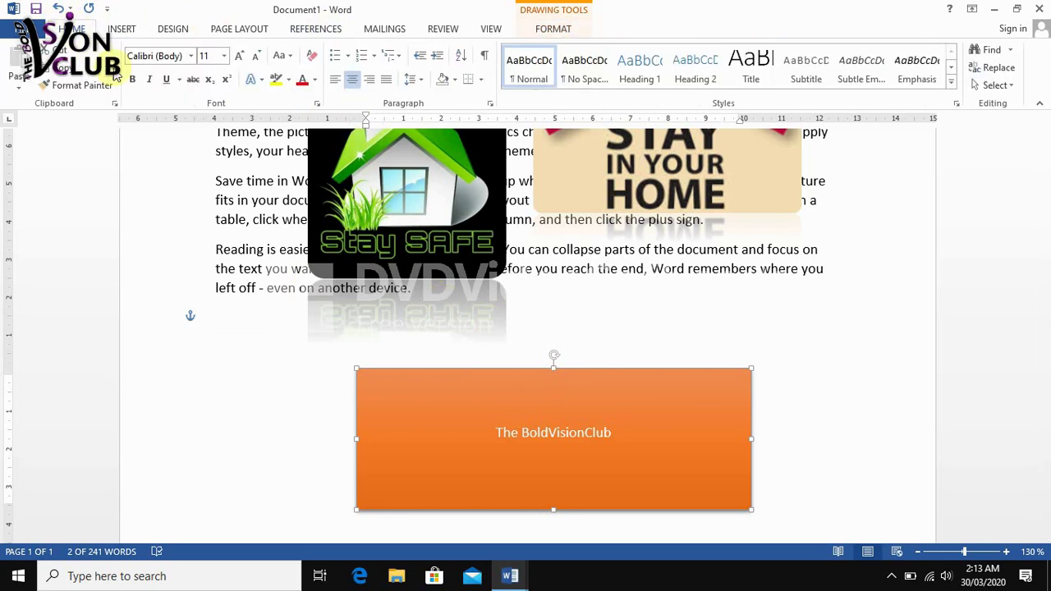
click(238, 56)
click(238, 56)
click(238, 56)
click(239, 56)
click(238, 56)
click(238, 56)
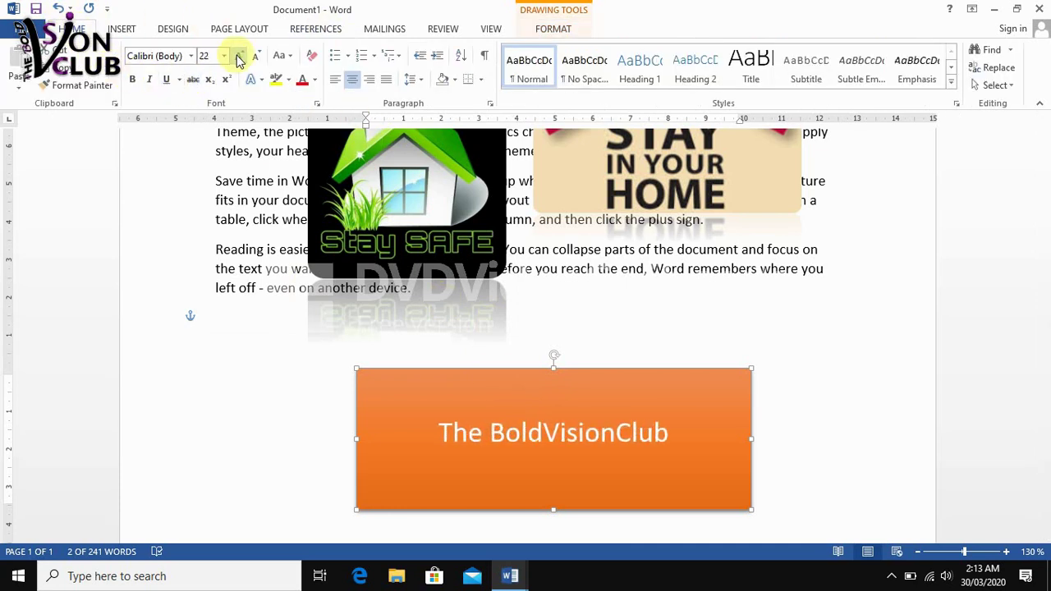
click(239, 56)
click(544, 30)
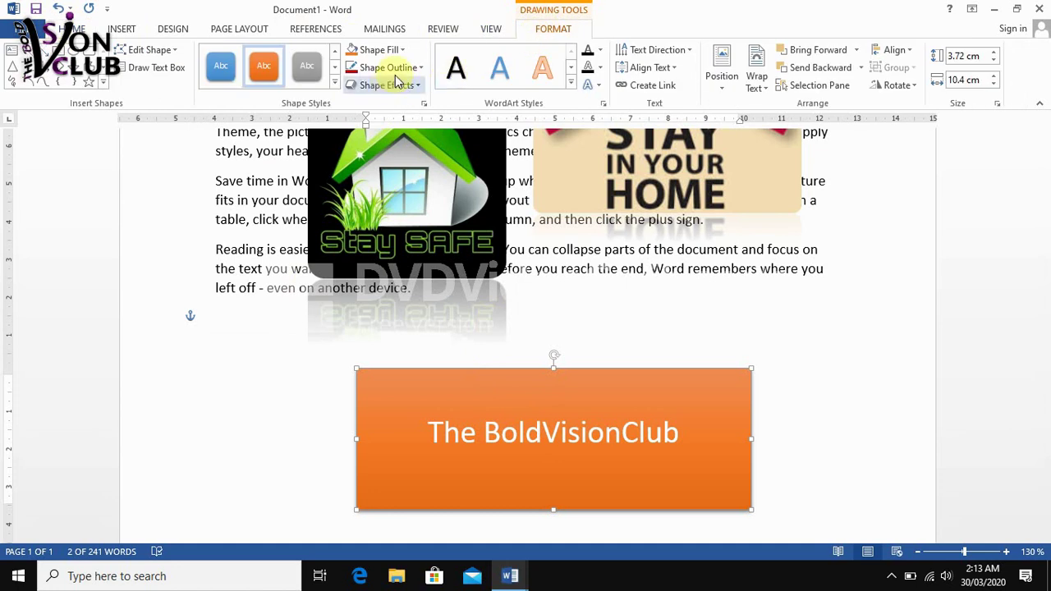
click(403, 51)
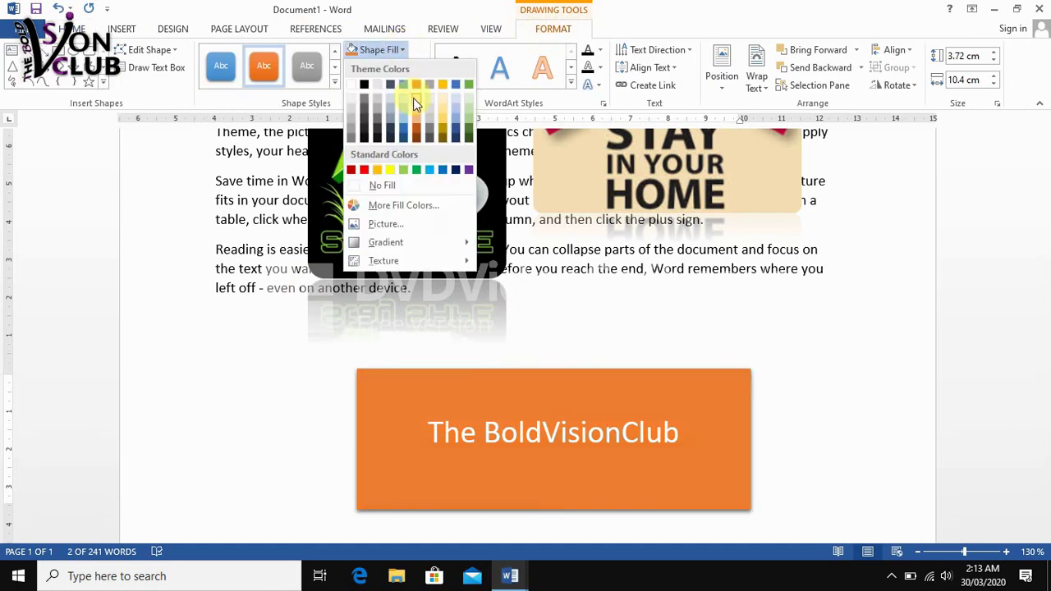
After briefly trying dark green, fill the rectangle with the 'download' picture from file.
click(469, 145)
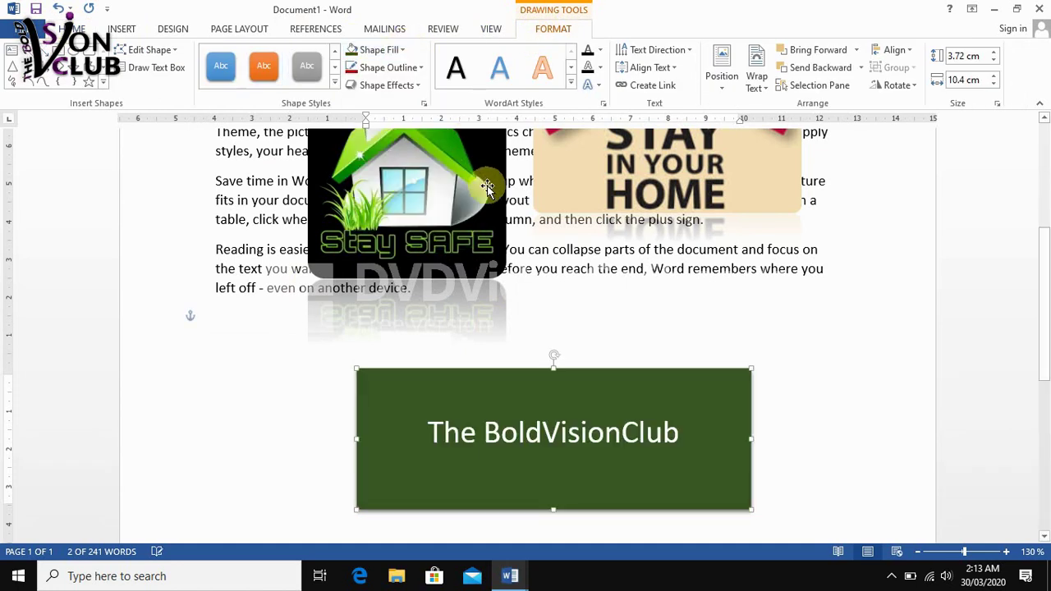
click(402, 51)
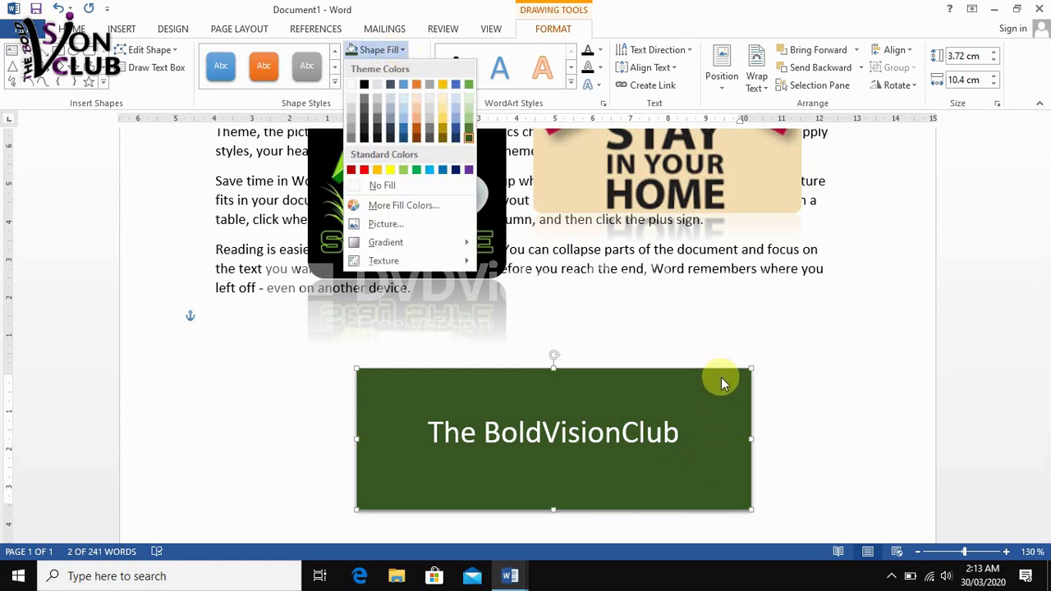
click(395, 225)
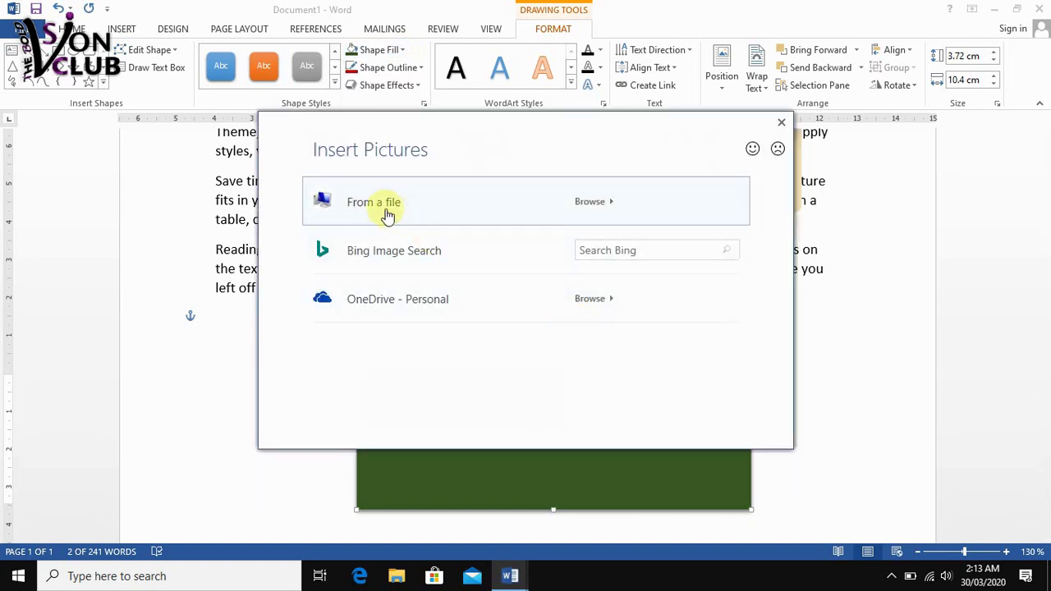
click(384, 214)
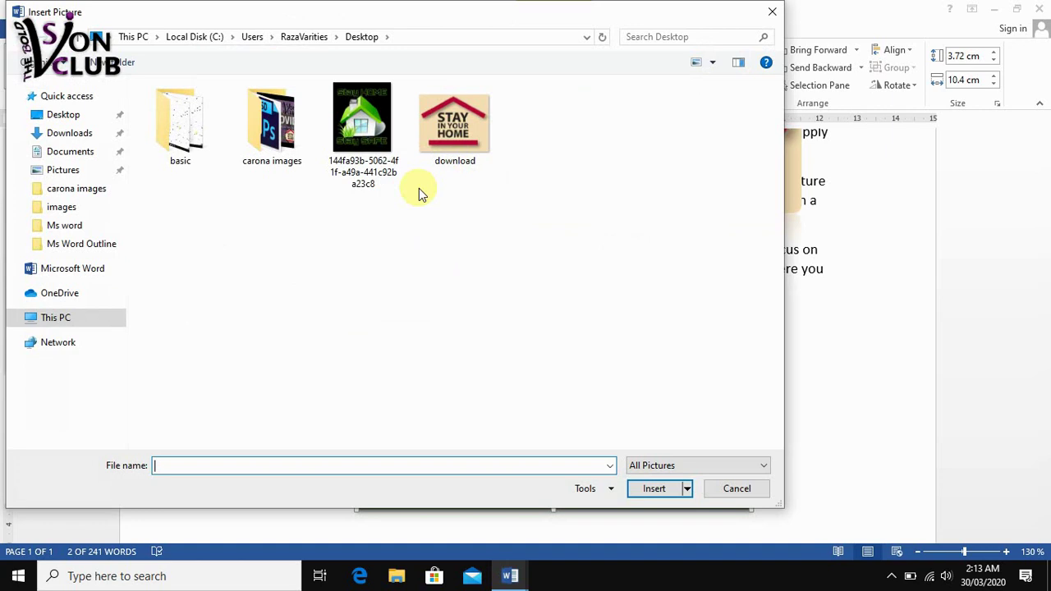
click(442, 139)
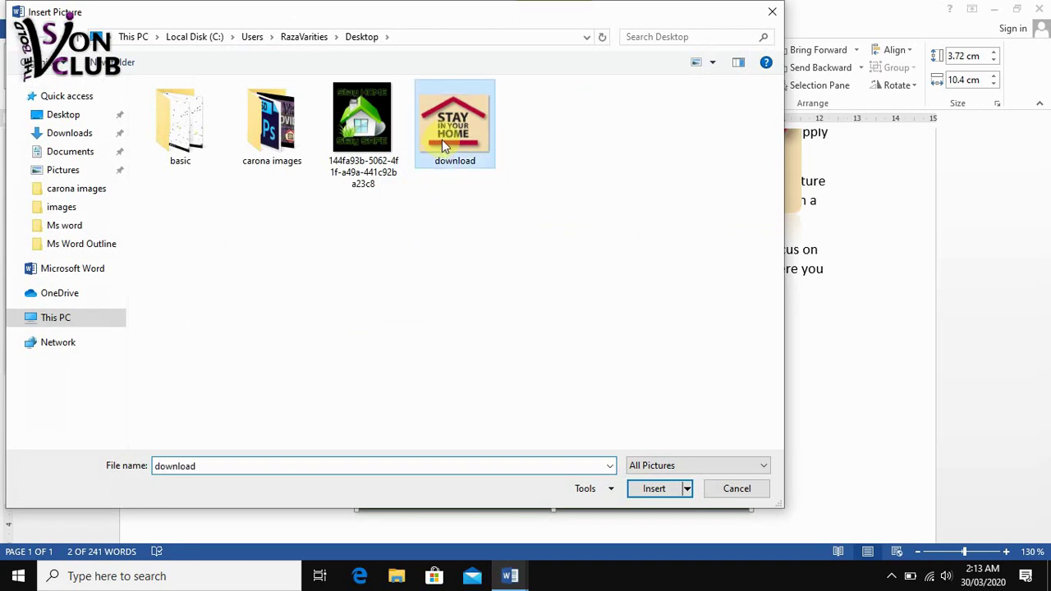
click(655, 489)
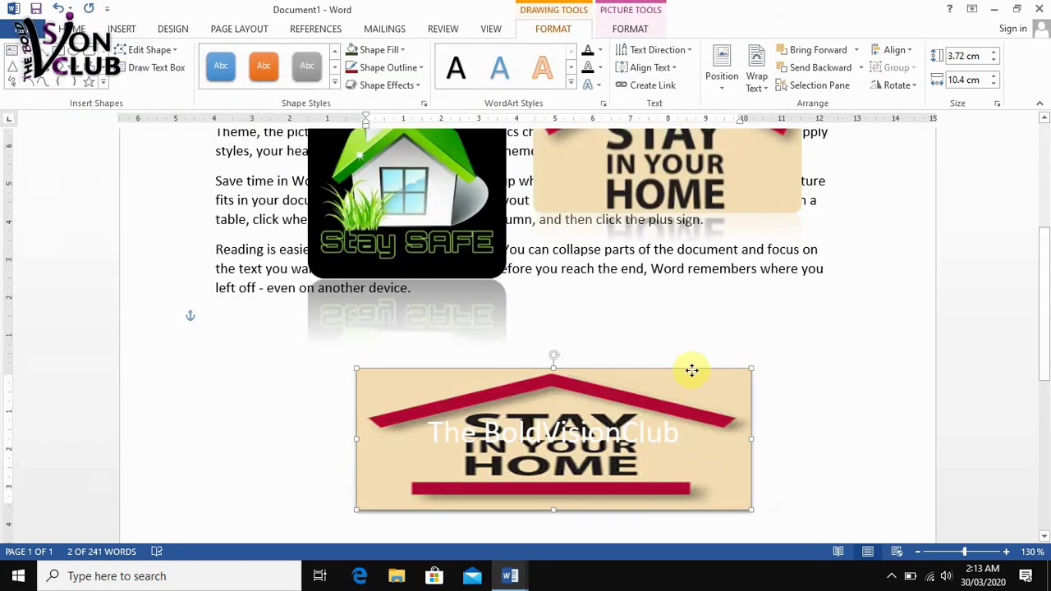
Nudge the picture banner up slightly and give it a 6 pt outline.
drag(692, 370, 684, 352)
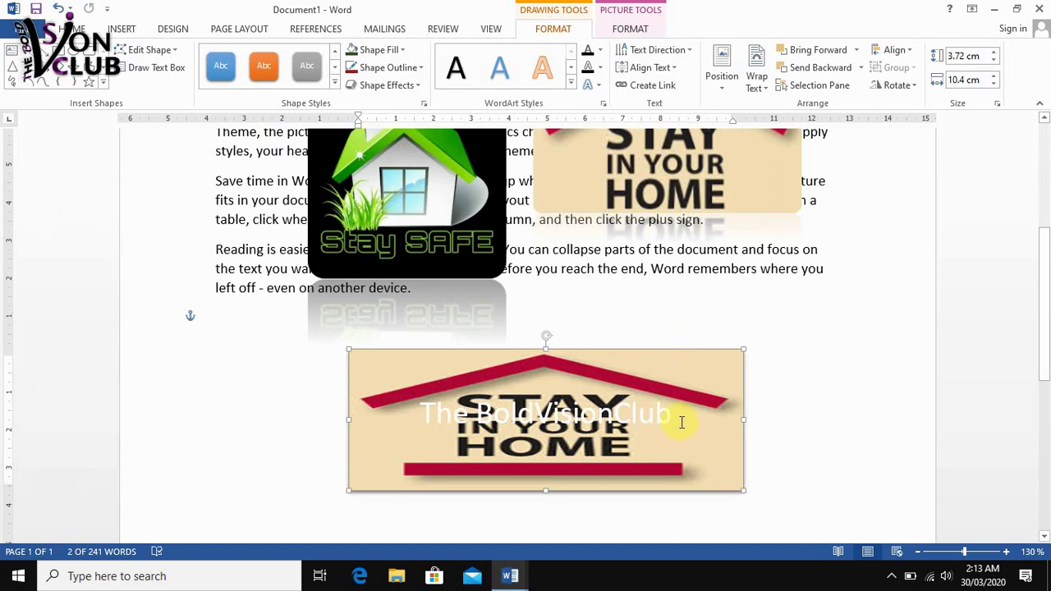
drag(681, 420, 404, 422)
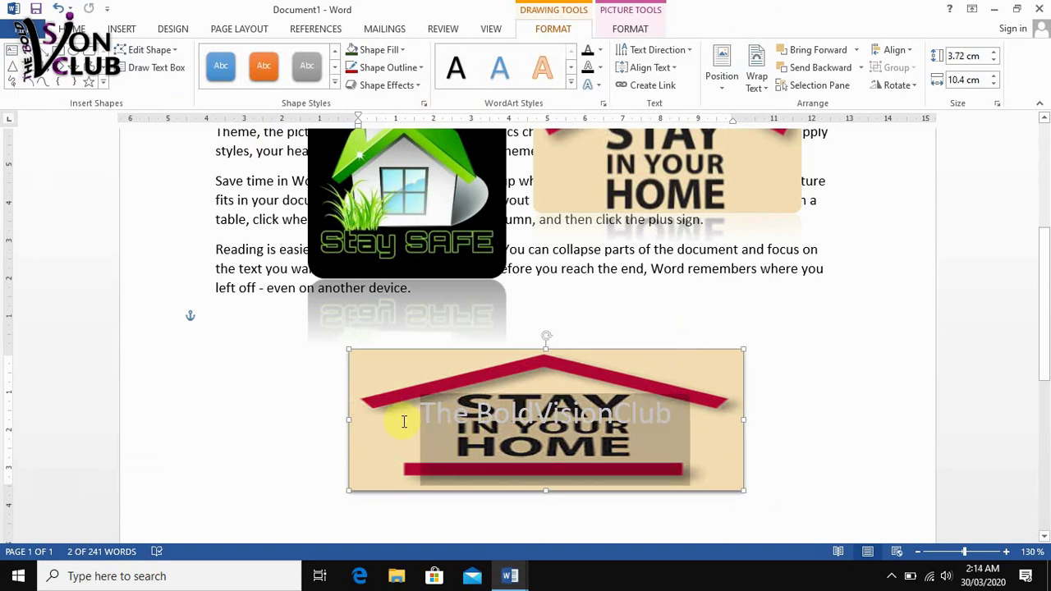
click(743, 401)
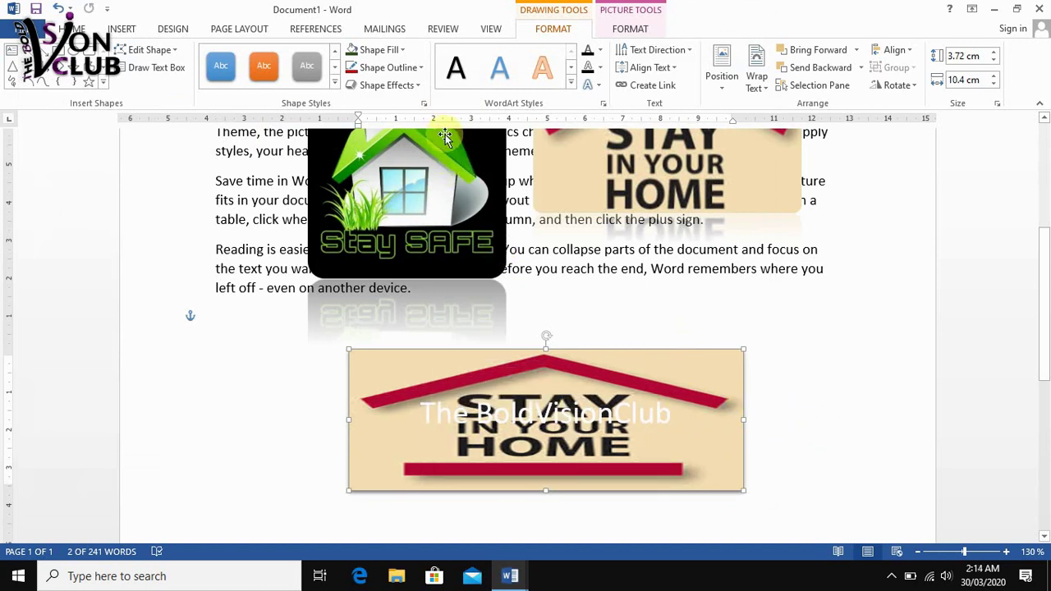
click(420, 67)
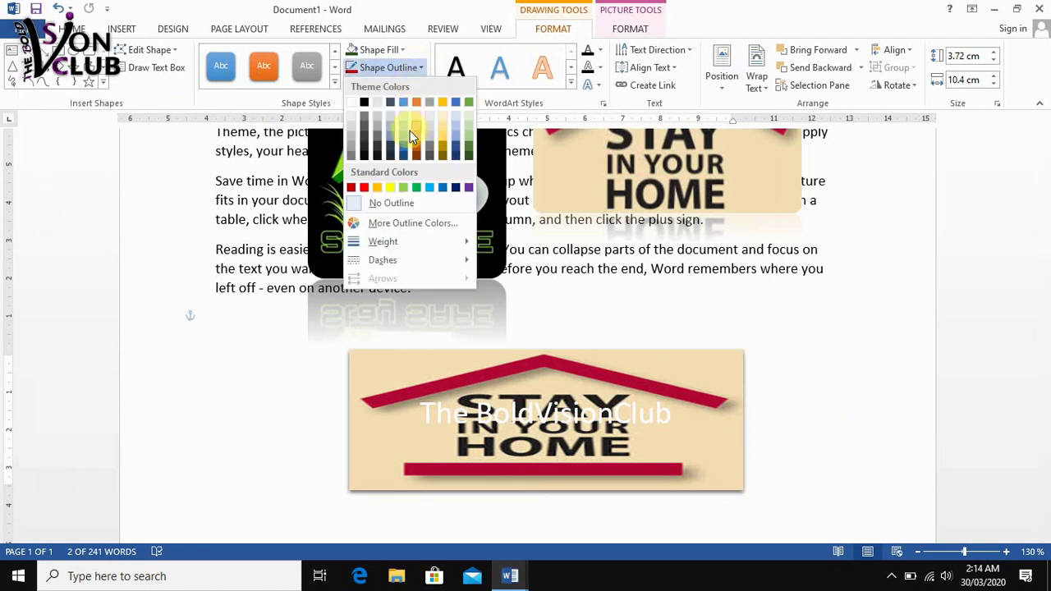
mouse_move(374, 243)
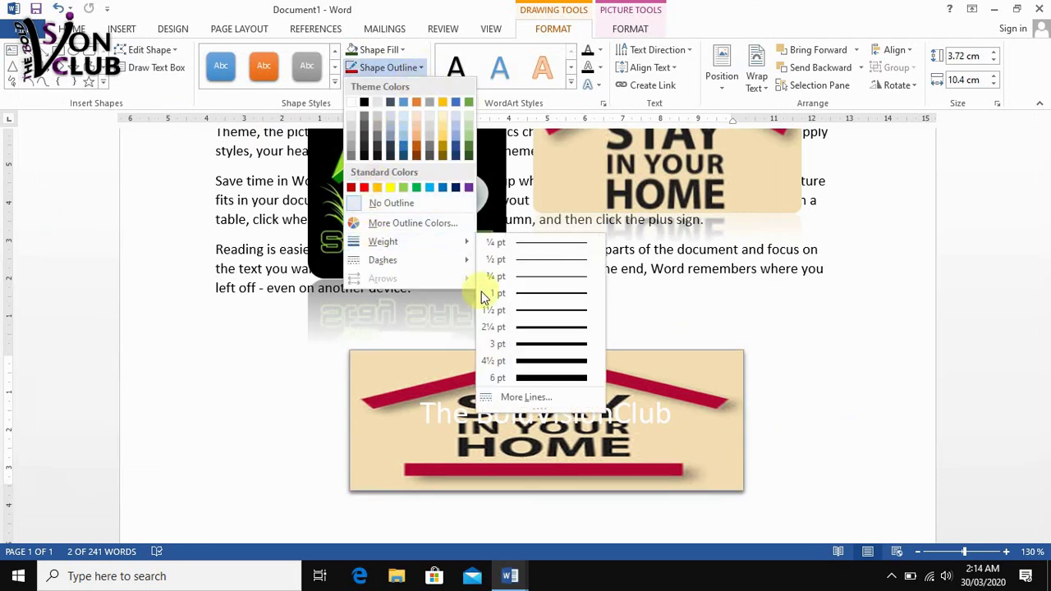
click(539, 379)
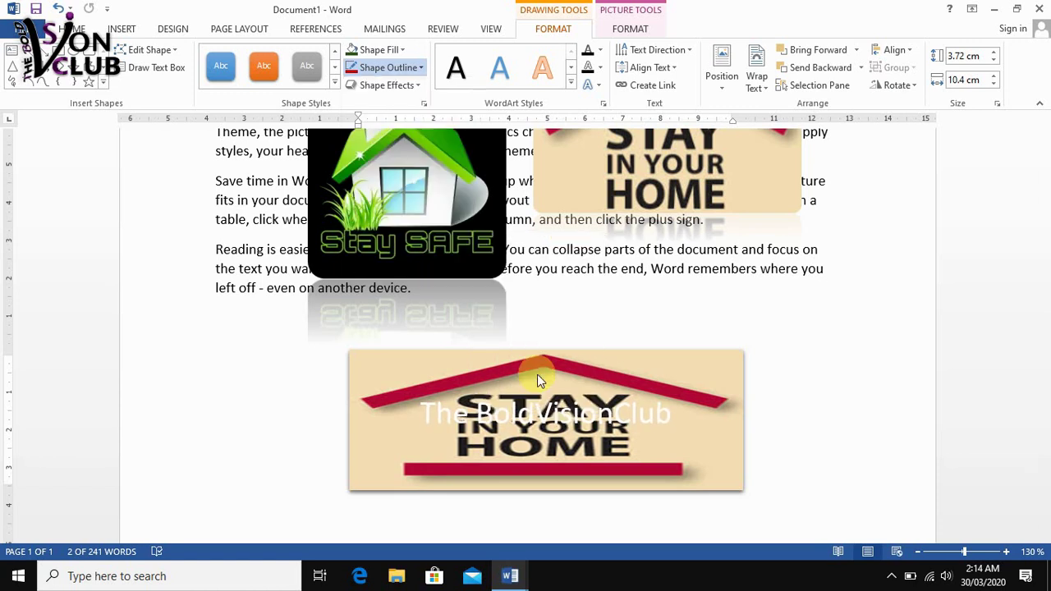
click(415, 67)
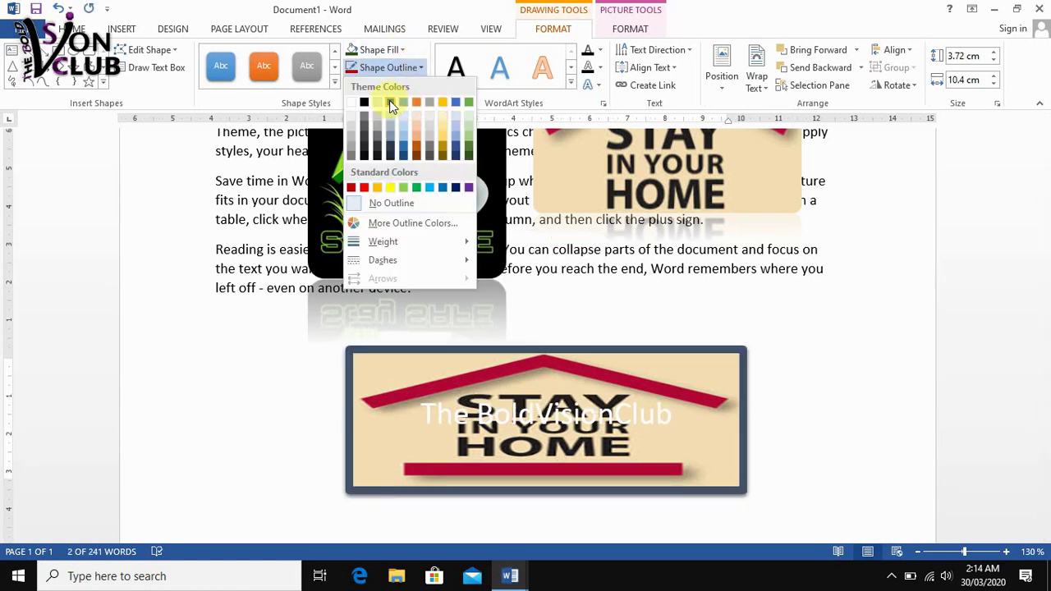
Color the banner outline dark grey, previewing 3-D Rotation effects without applying any.
click(389, 100)
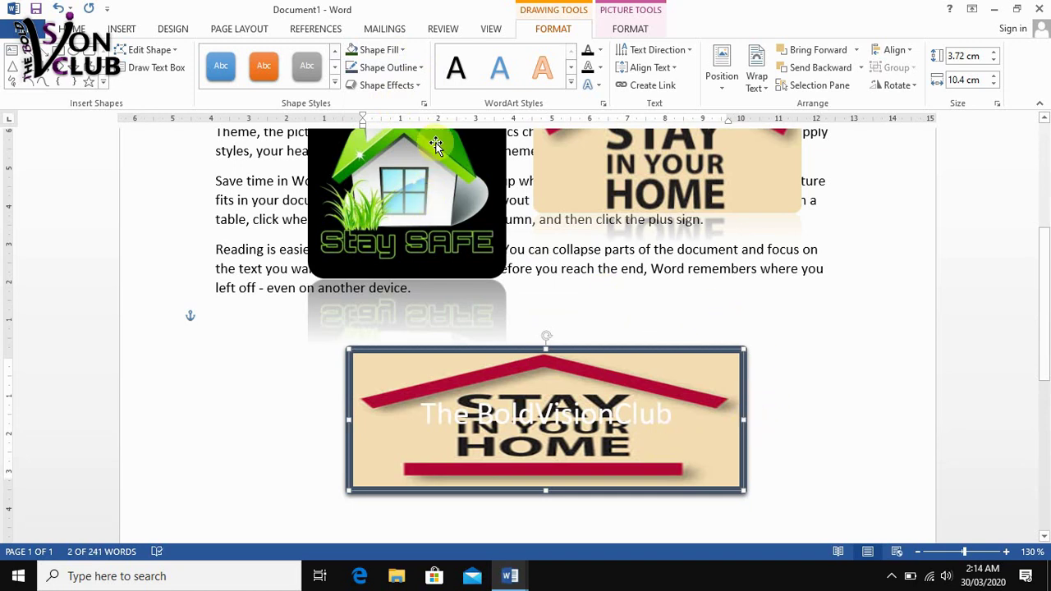
click(416, 85)
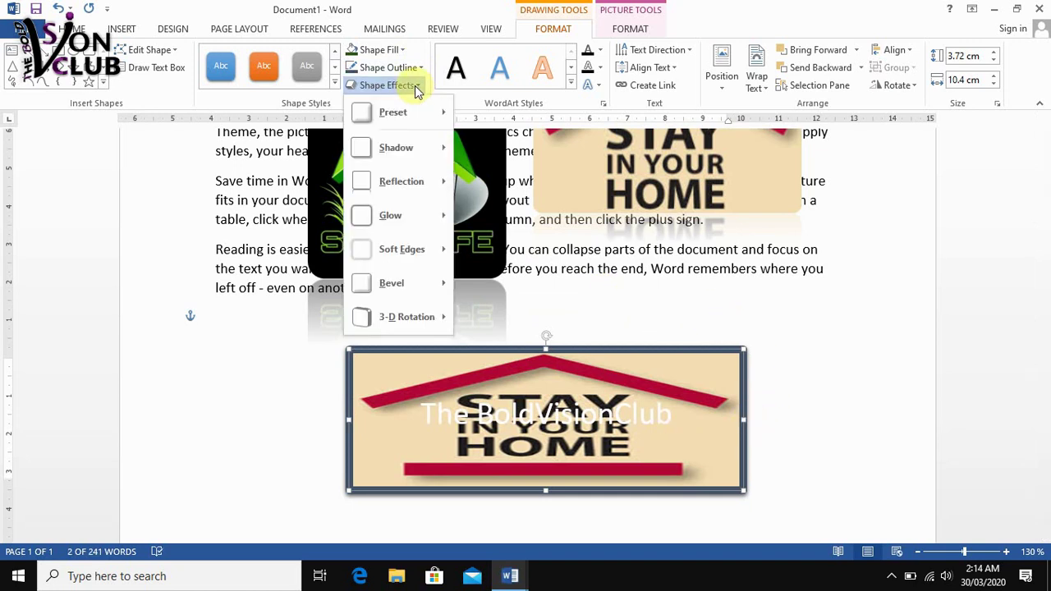
mouse_move(402, 150)
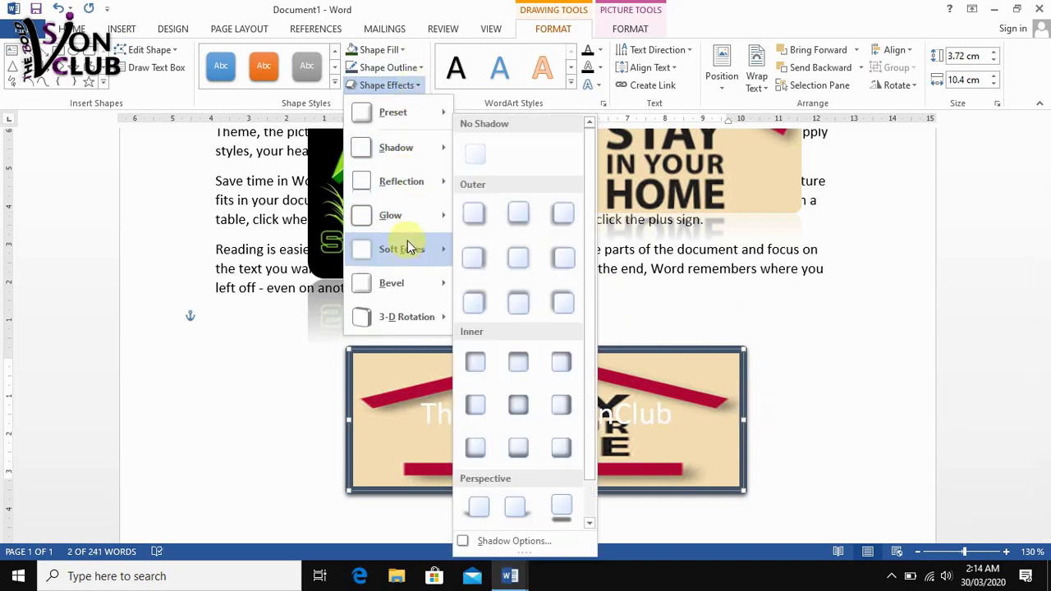
mouse_move(408, 317)
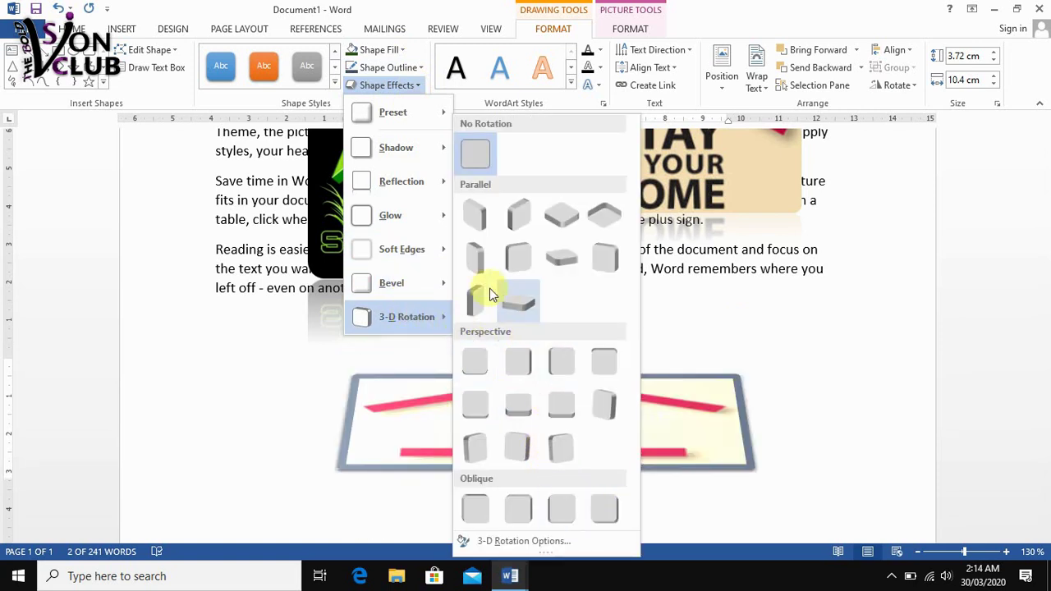
click(403, 86)
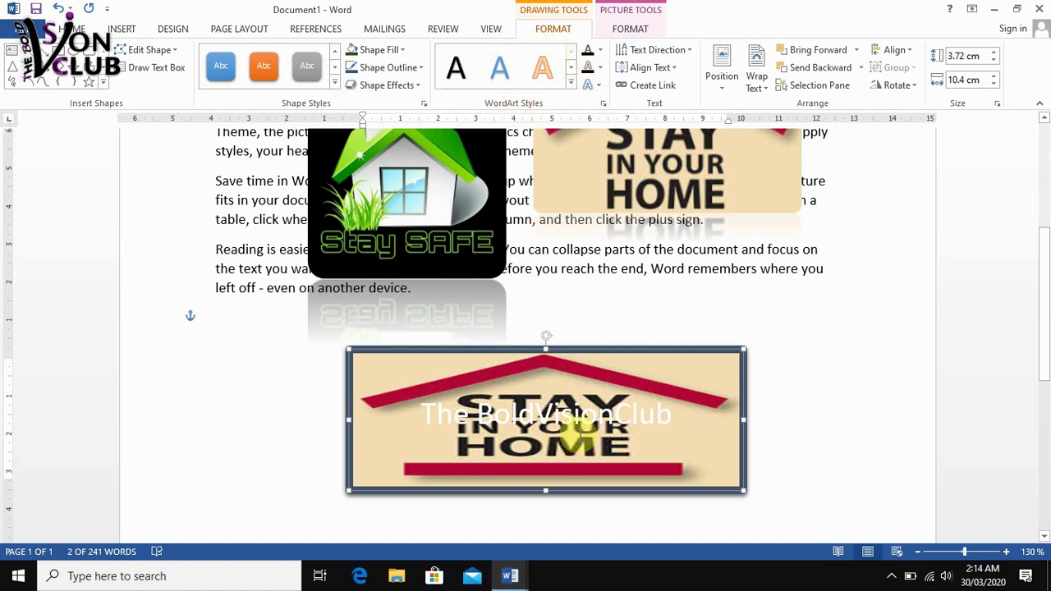
Apply the outlined WordArt style to 'The BoldVisionClub' text on the banner.
drag(676, 422, 419, 424)
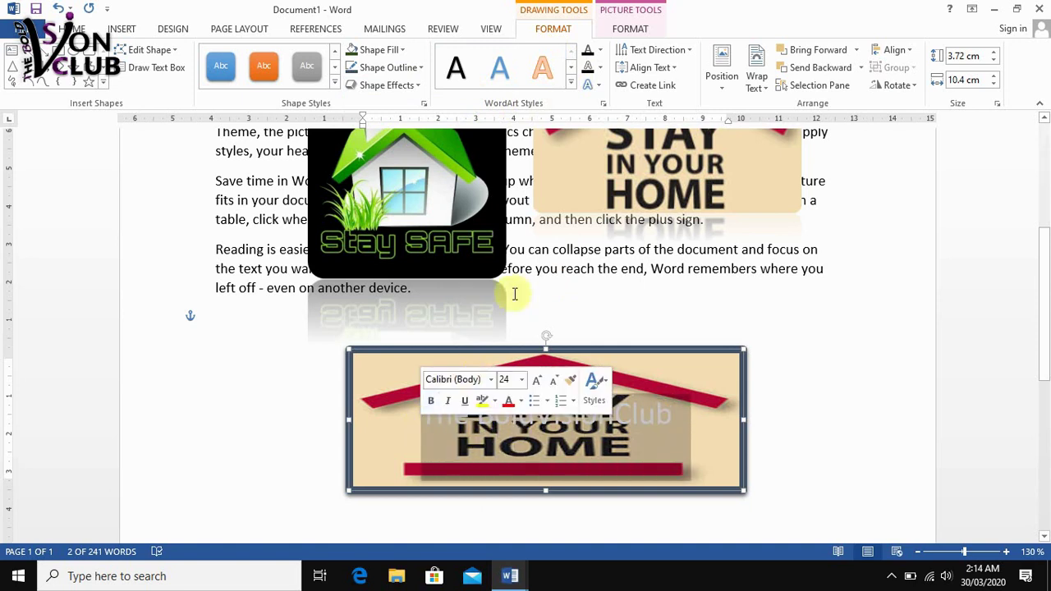
click(571, 84)
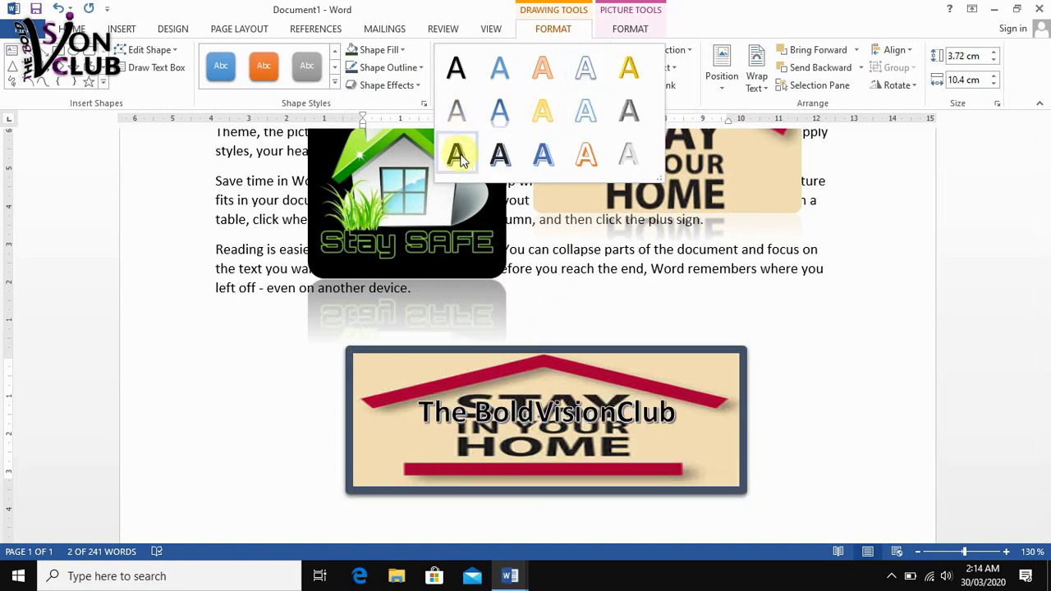
click(504, 158)
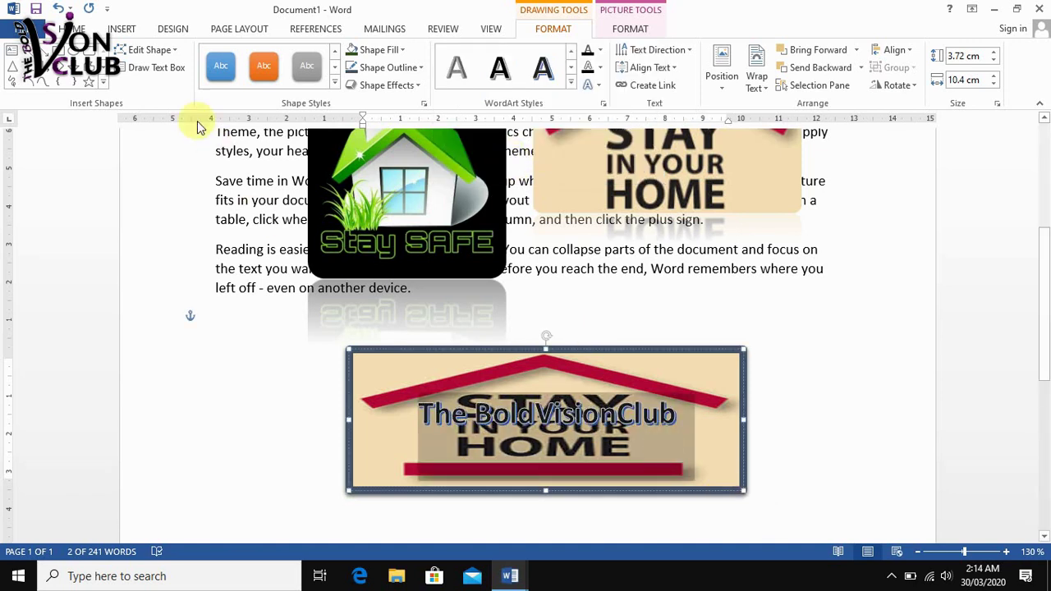
Grow the banner text to 36 pt, then reduce it to 28 pt to fit one line.
click(76, 30)
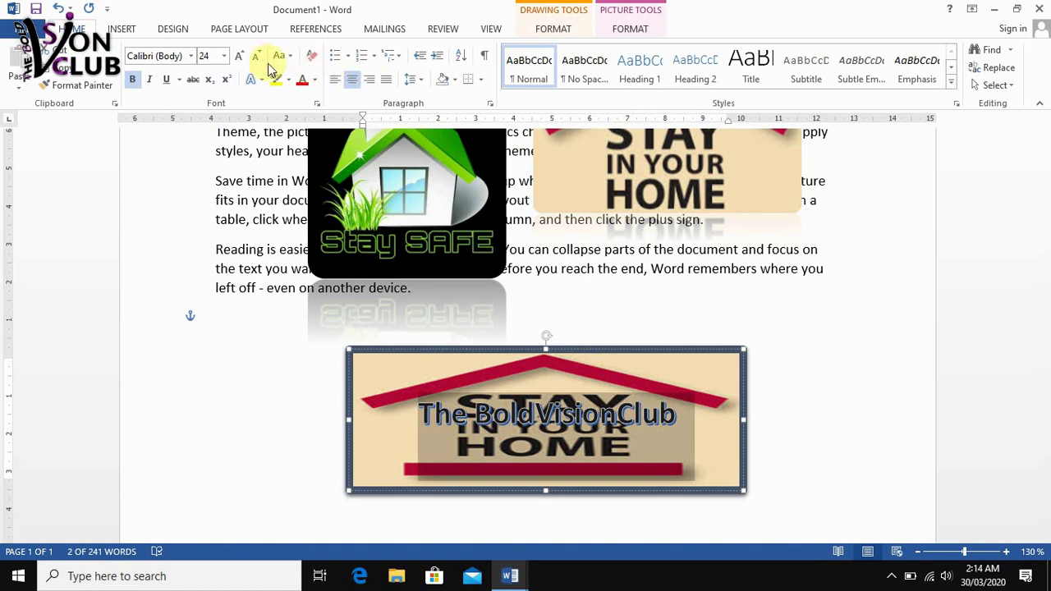
click(239, 56)
click(238, 55)
click(239, 56)
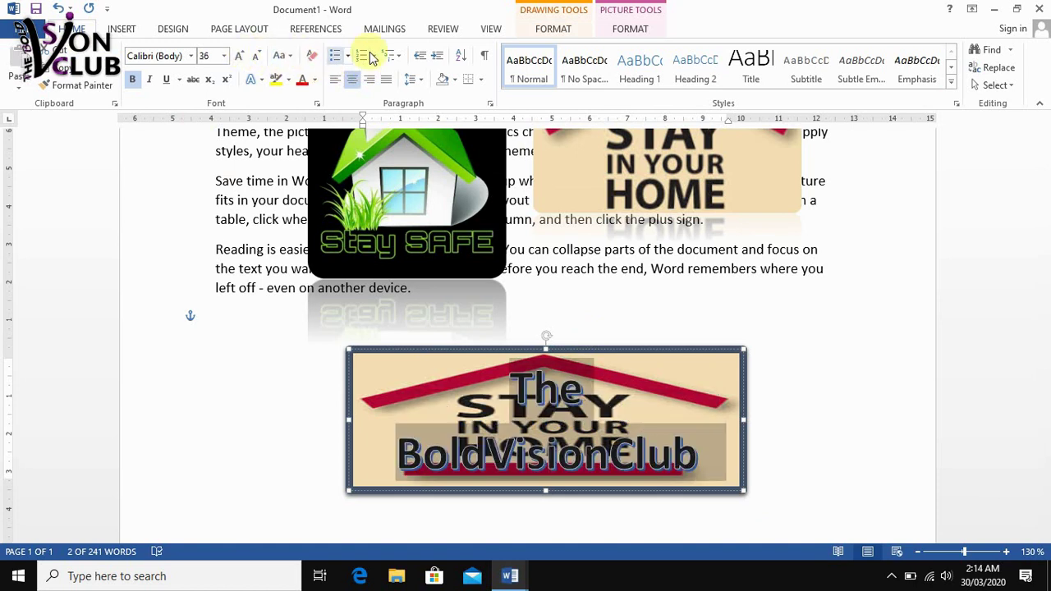
click(256, 56)
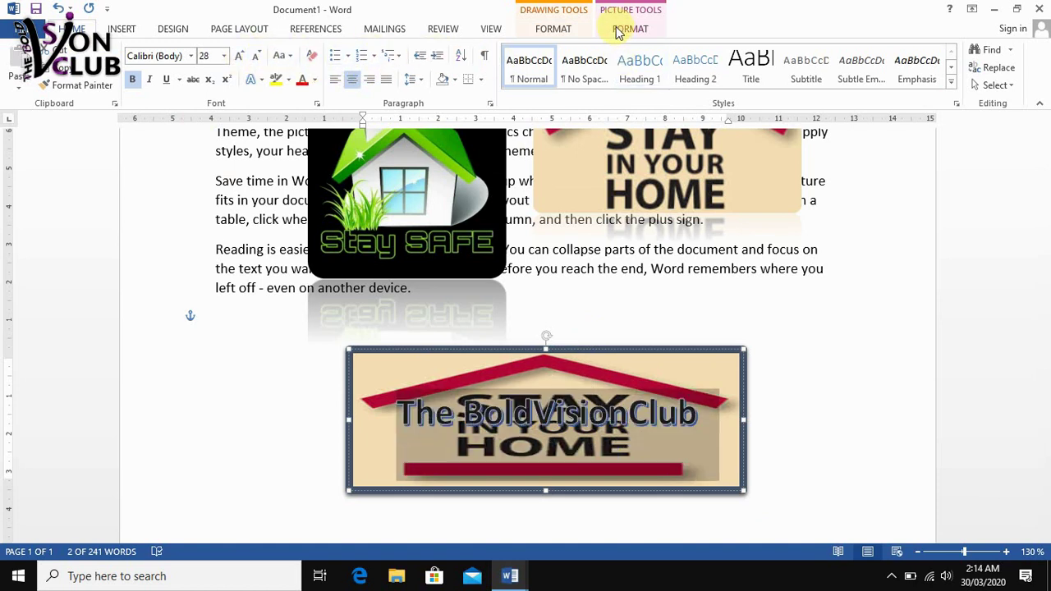
click(553, 29)
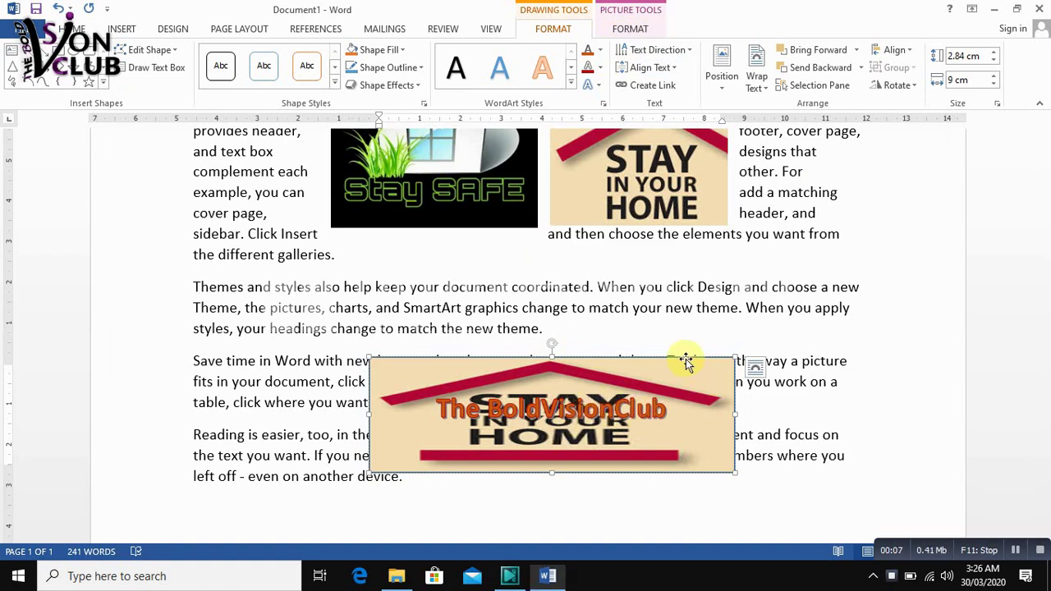
After trying and undoing a white shape style, give the banner a light blue Light Variations gradient fill.
click(219, 66)
key(ctrl+z)
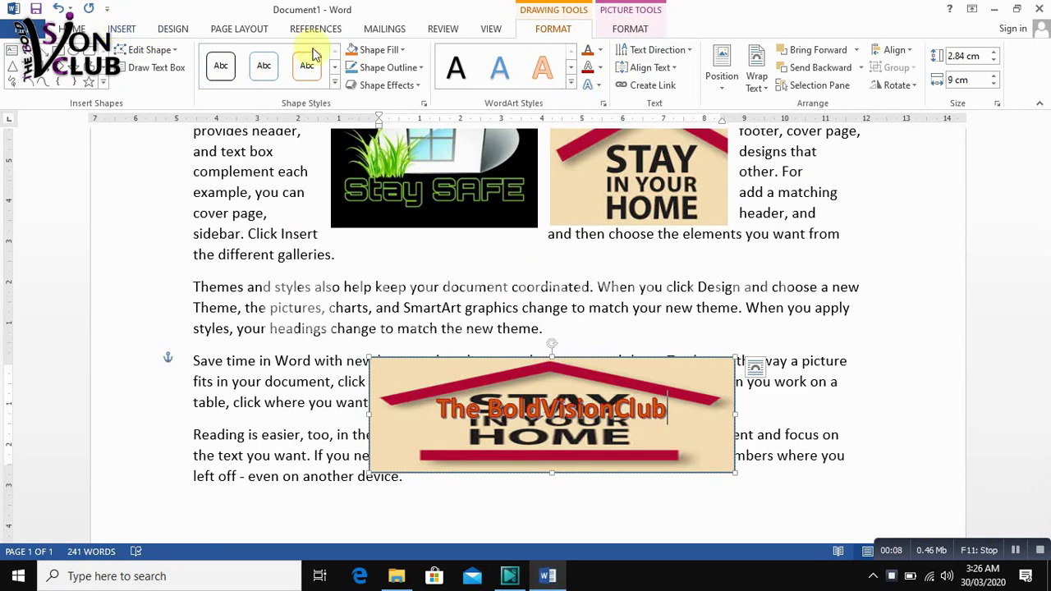
click(401, 52)
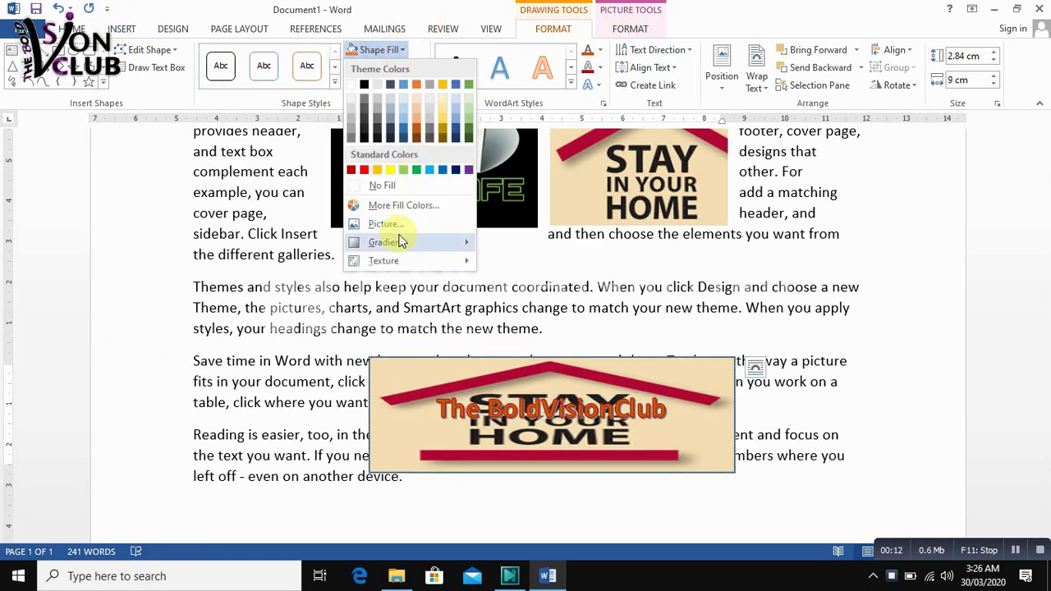
mouse_move(401, 243)
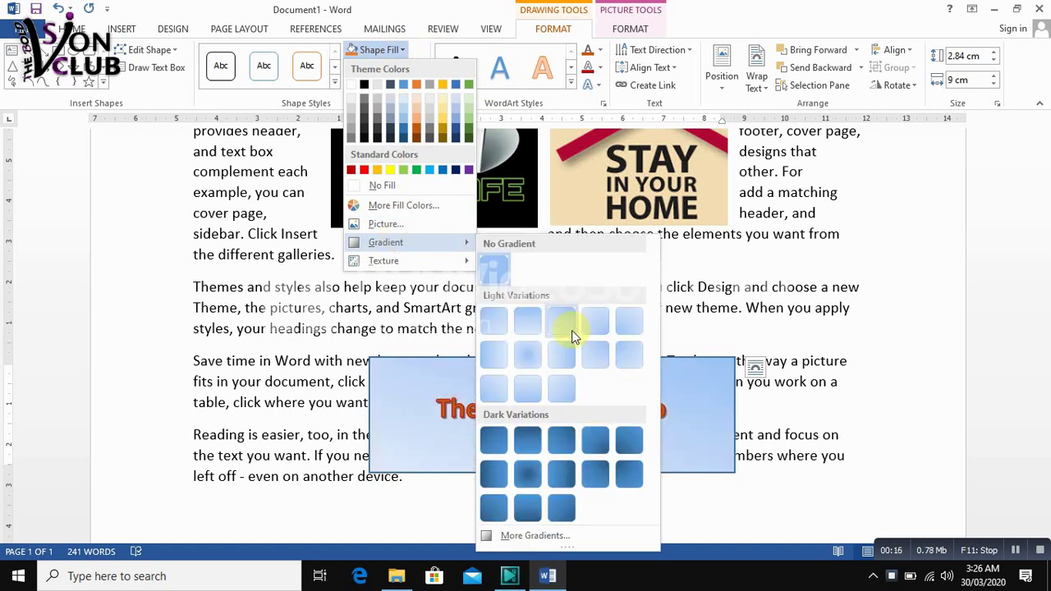
click(574, 331)
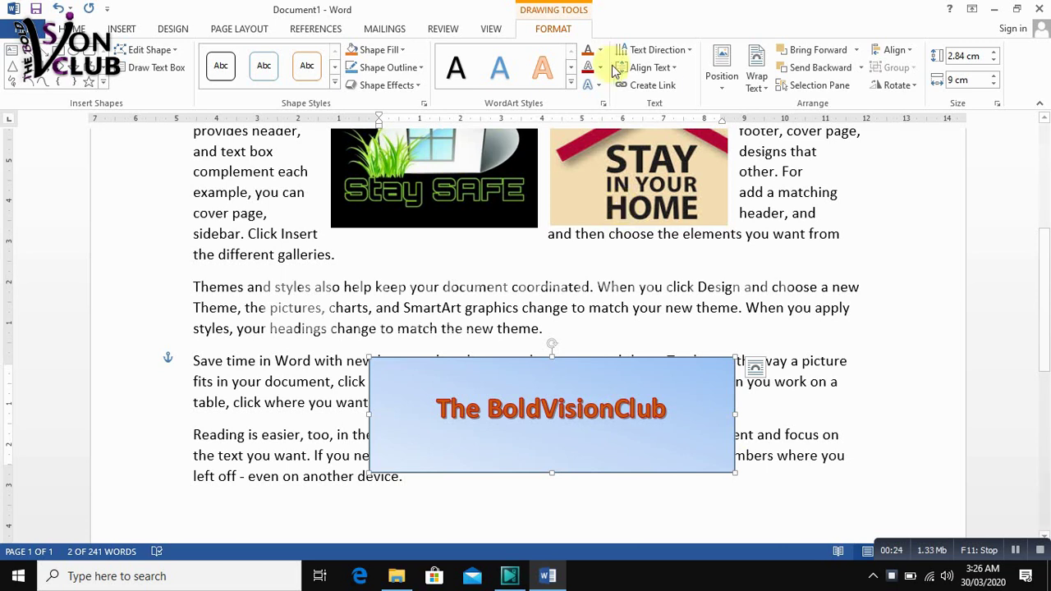
Apply a stretching Warp transform to 'The BoldVisionClub' text and nudge the banner up-left.
click(602, 87)
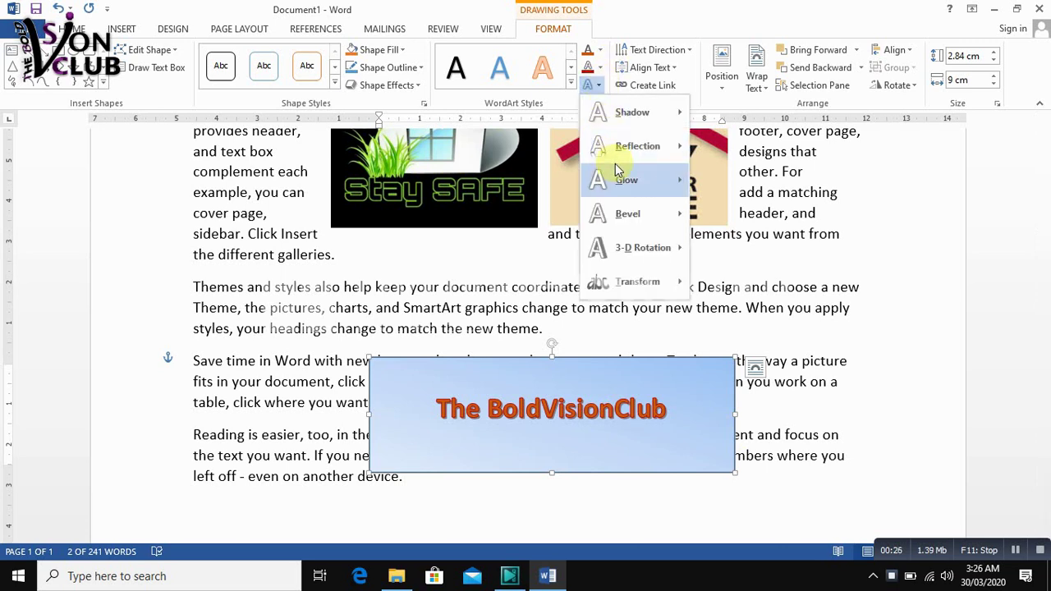
mouse_move(640, 283)
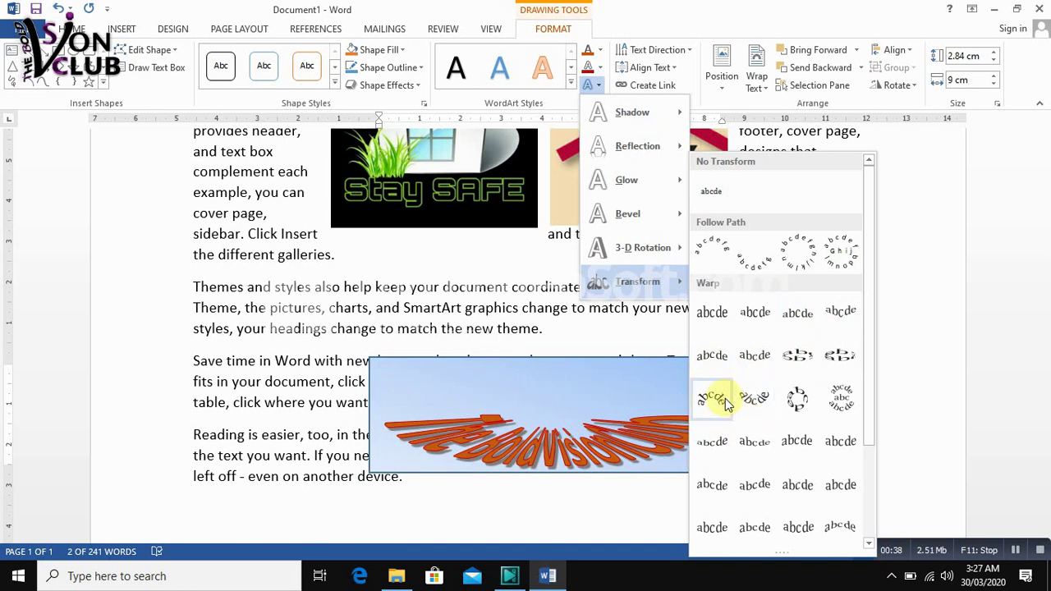
click(712, 360)
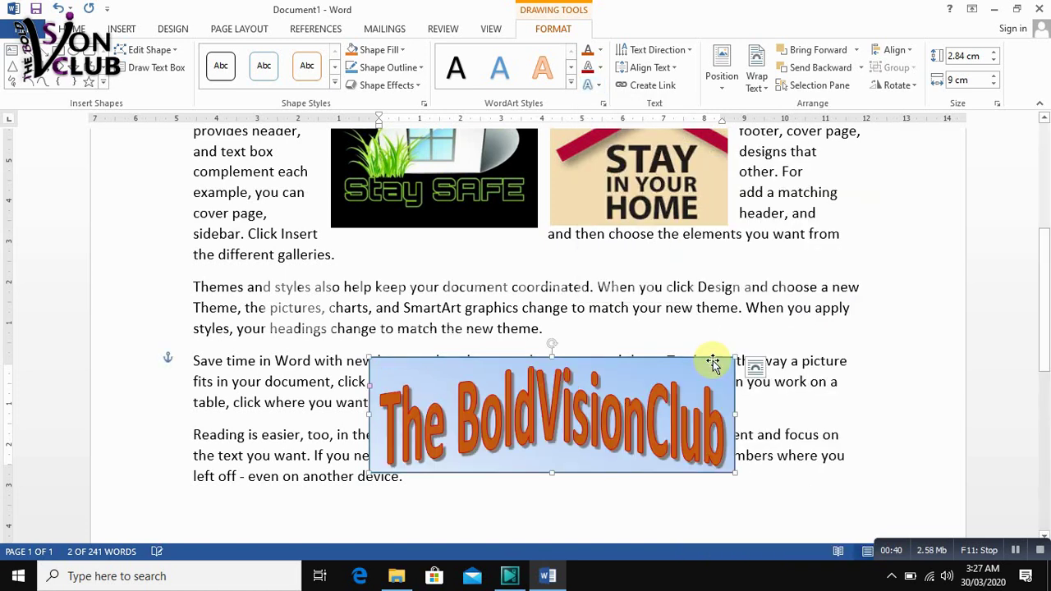
drag(683, 358, 658, 339)
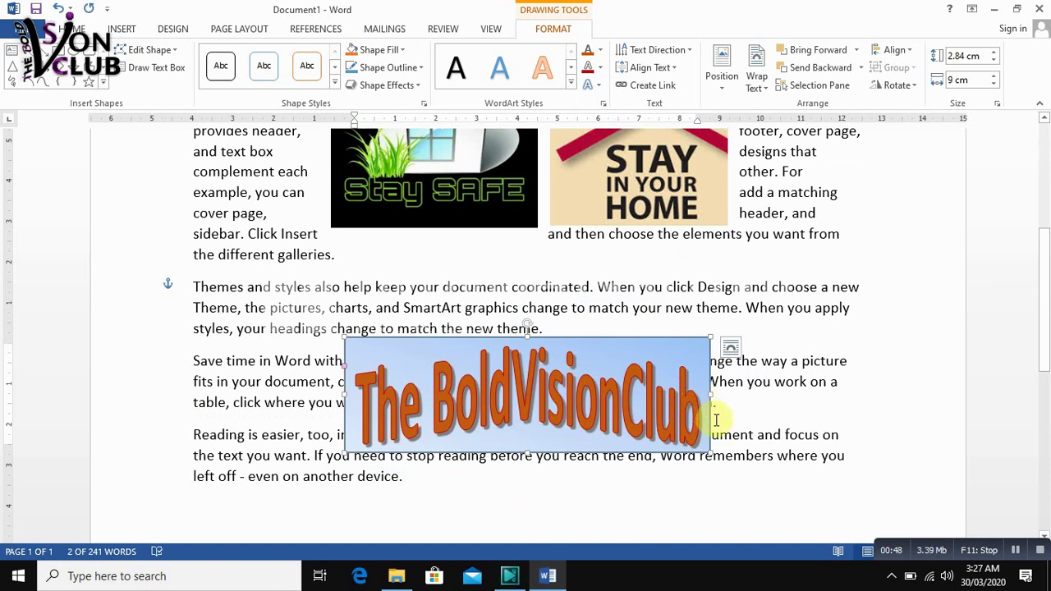
Draw a 3.66 × 3.77 cm Smiley Face above the banner and reshape its mouth into a frown.
click(122, 29)
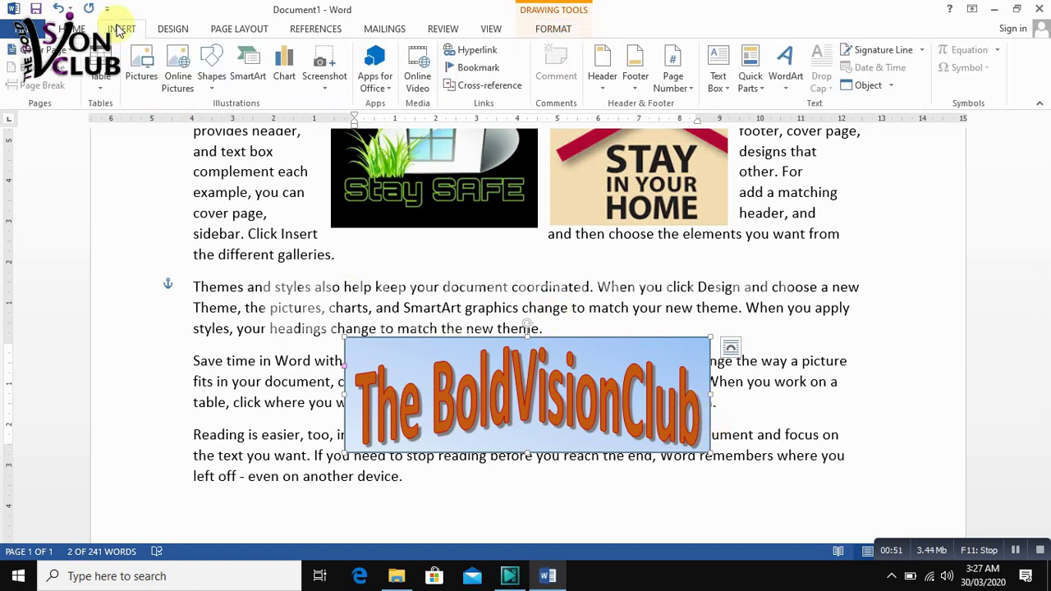
click(217, 86)
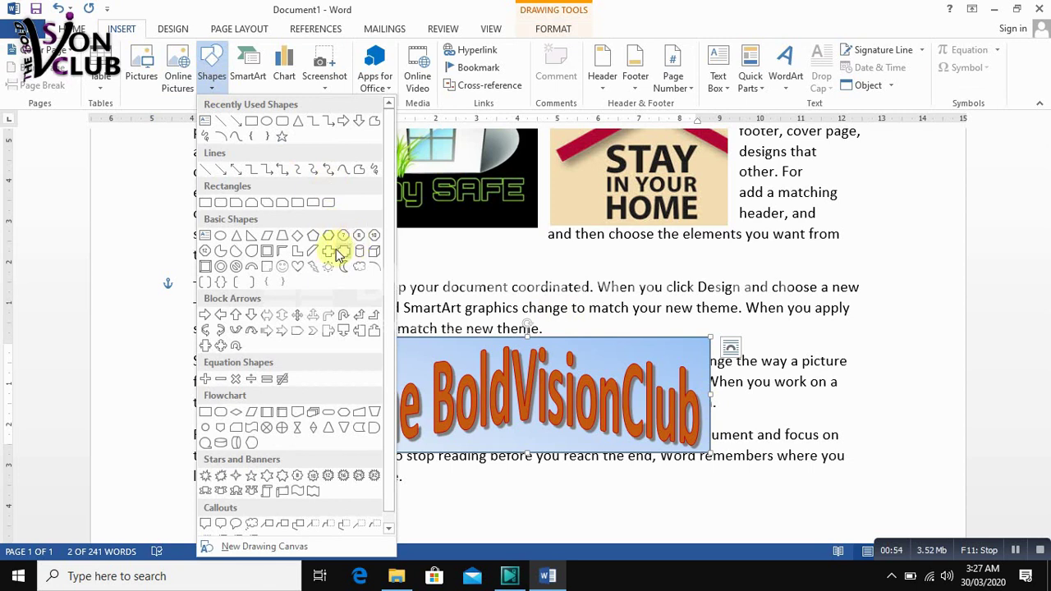
click(281, 269)
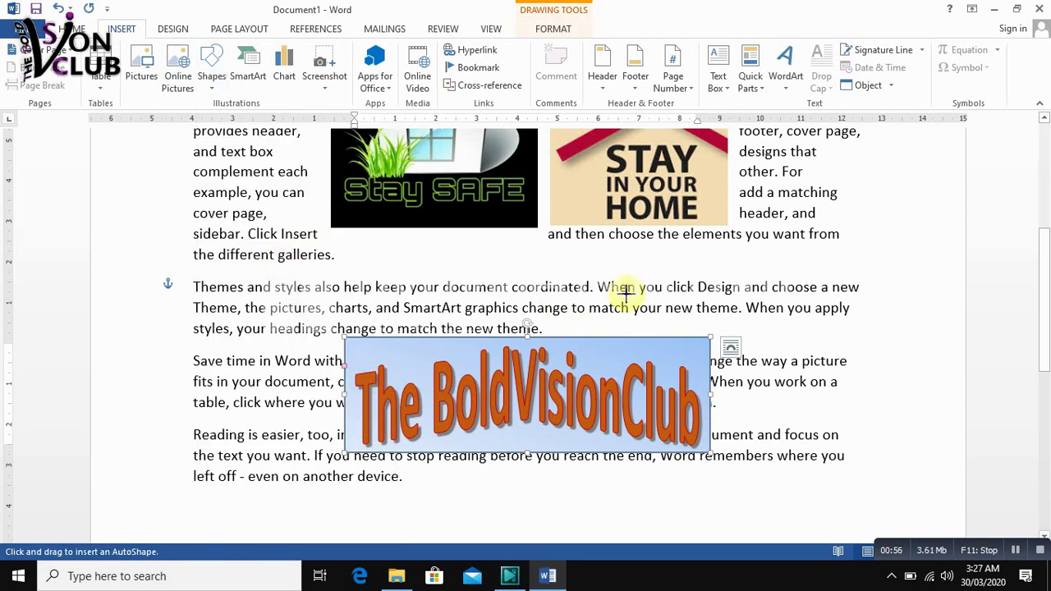
drag(557, 192, 711, 341)
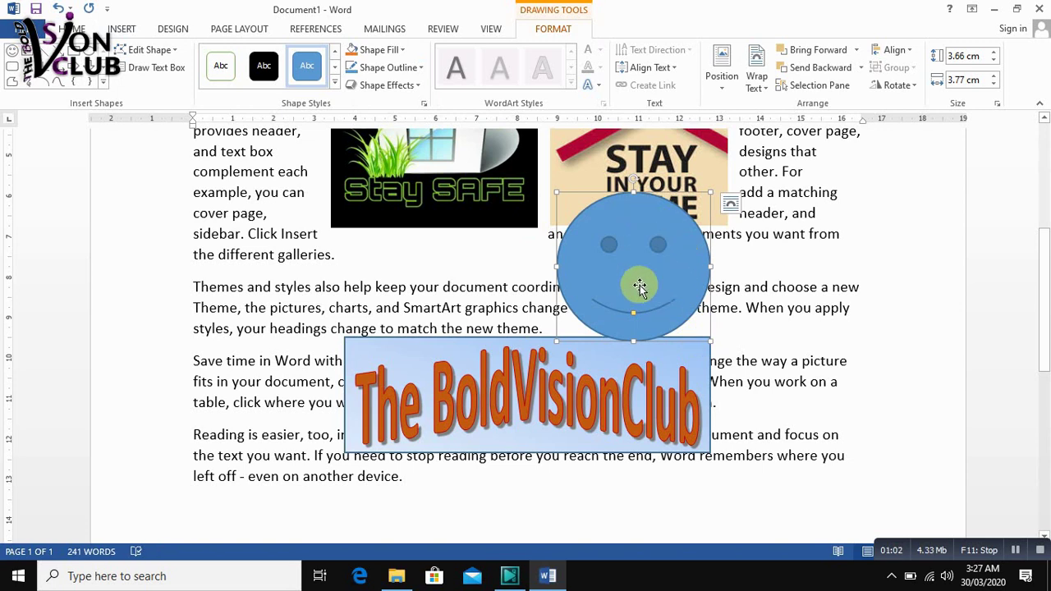
drag(633, 316, 634, 293)
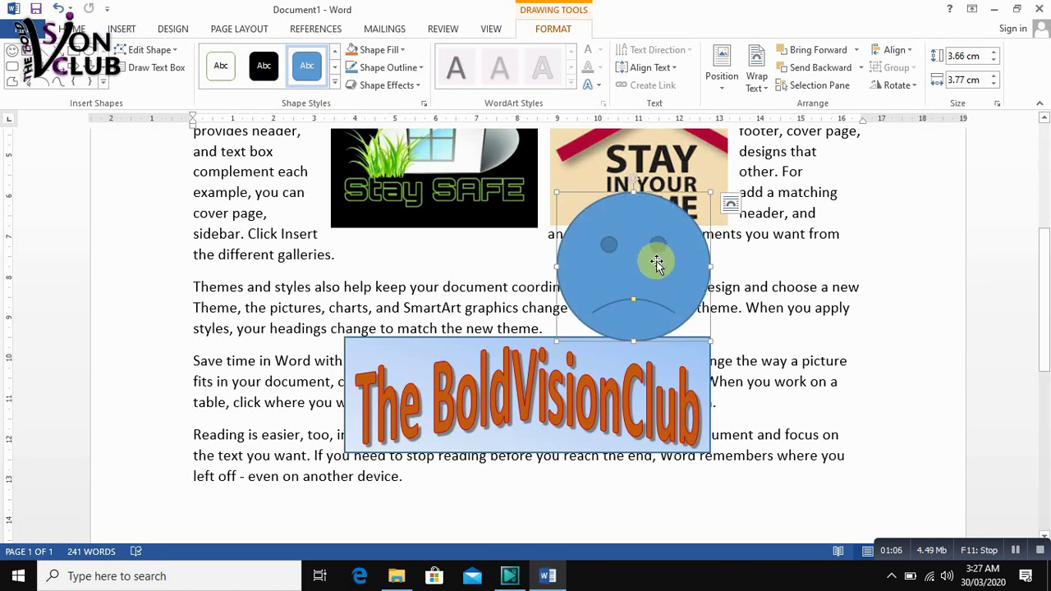
Use the Stay HOME house image file as the smiley's picture fill and place it by the banner's right end.
click(401, 51)
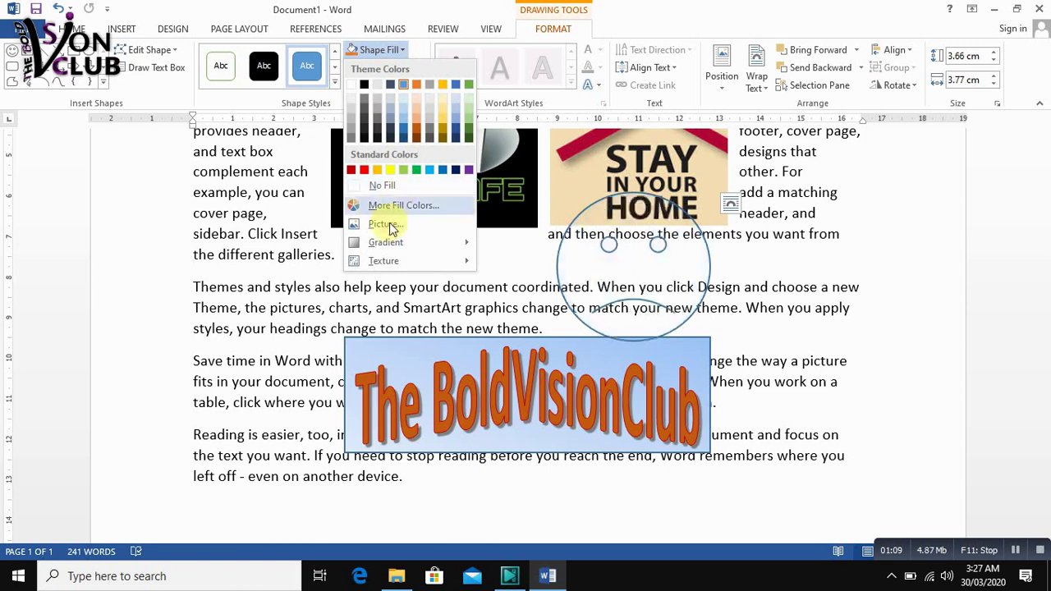
click(390, 233)
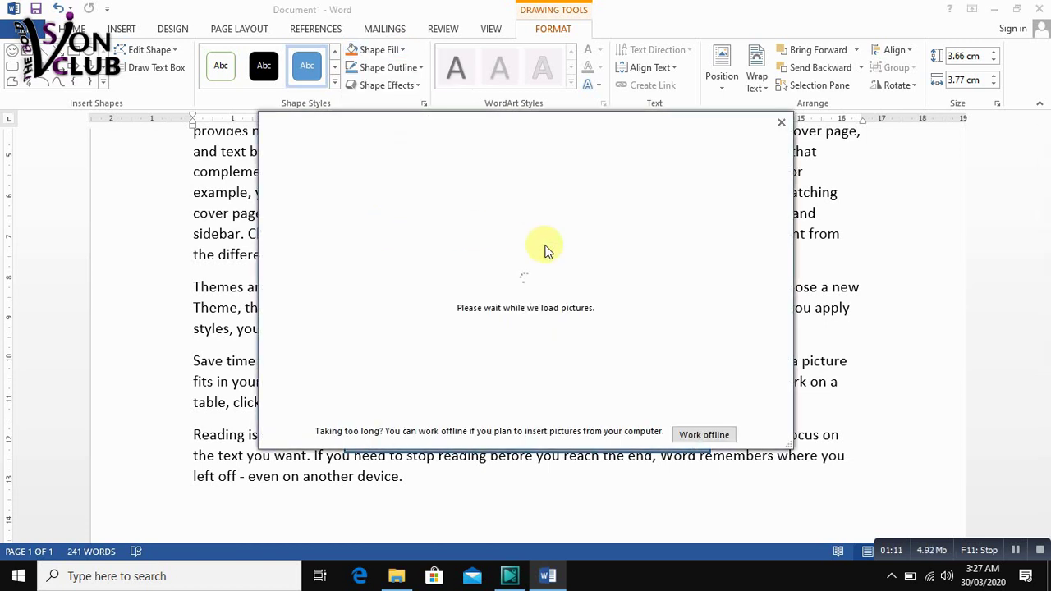
click(432, 205)
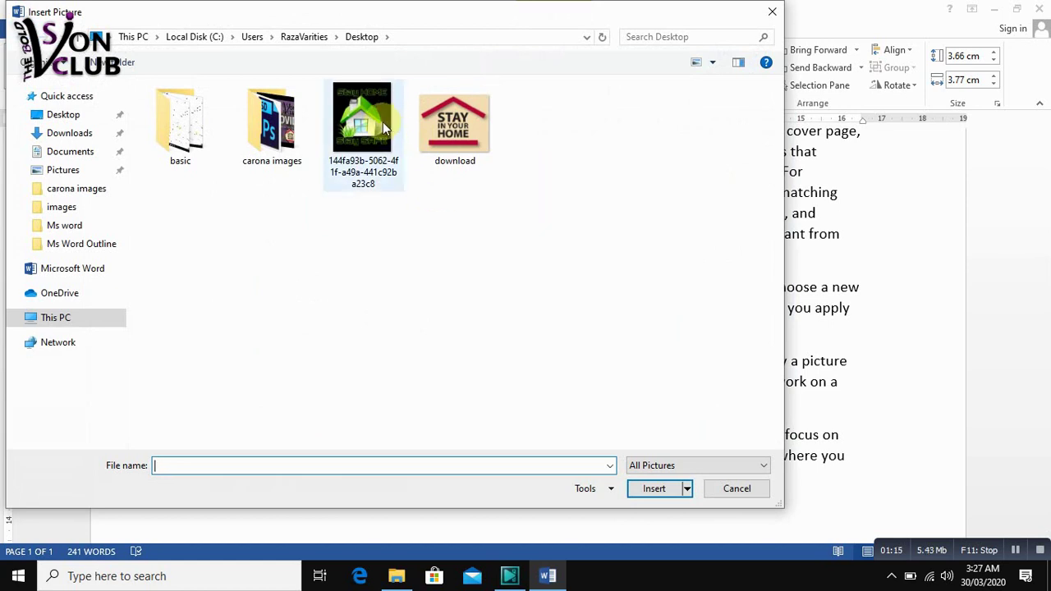
click(384, 127)
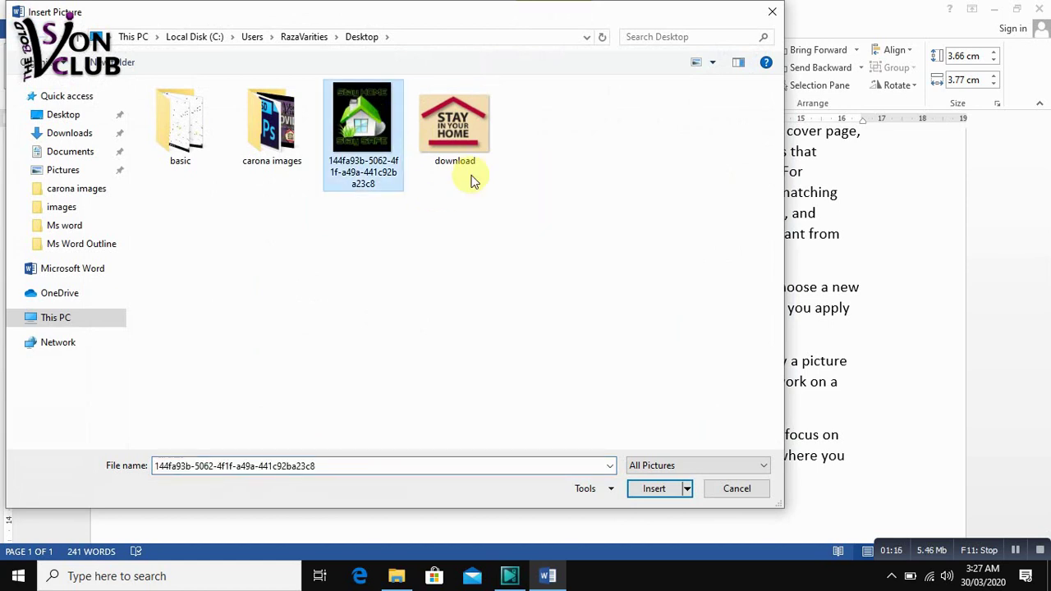
click(653, 489)
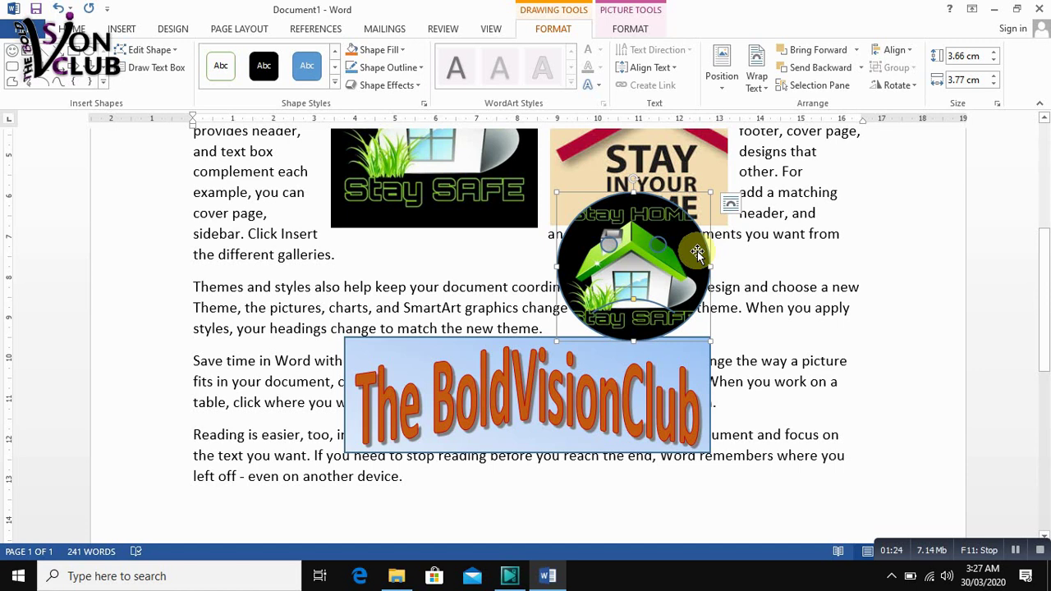
drag(697, 251, 853, 390)
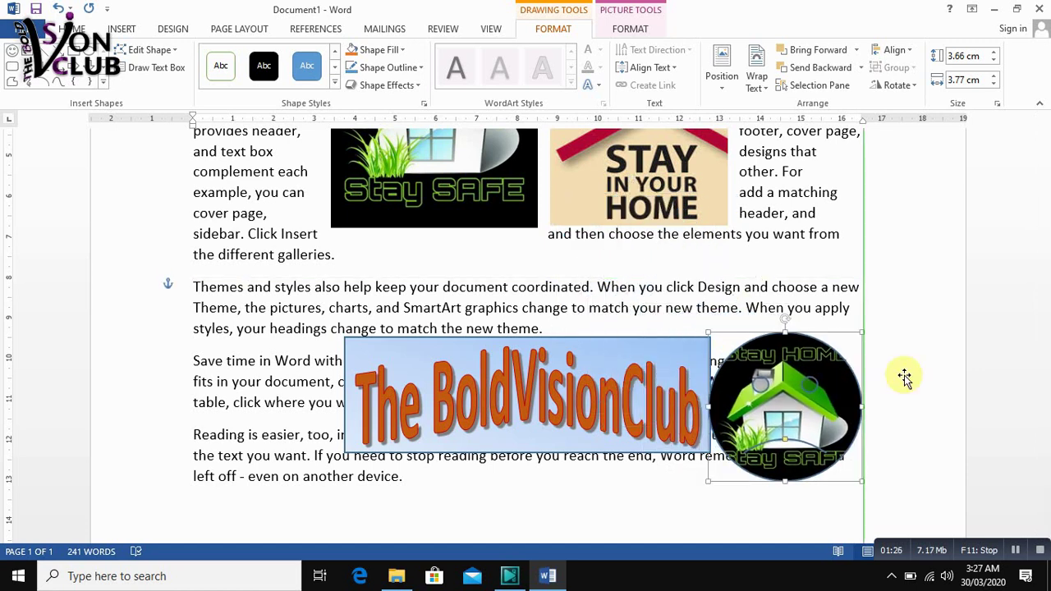
drag(1046, 329, 1041, 262)
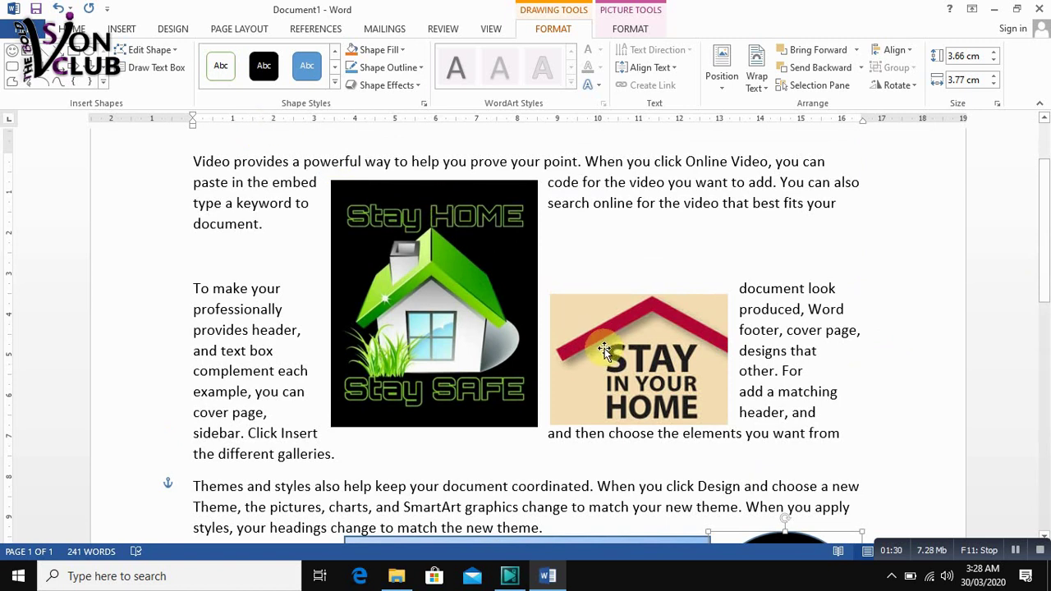
Draw a 1 × 3.11 cm rectangle over the STAY IN YOUR HOME picture containing the word 'Text'.
click(121, 29)
click(211, 66)
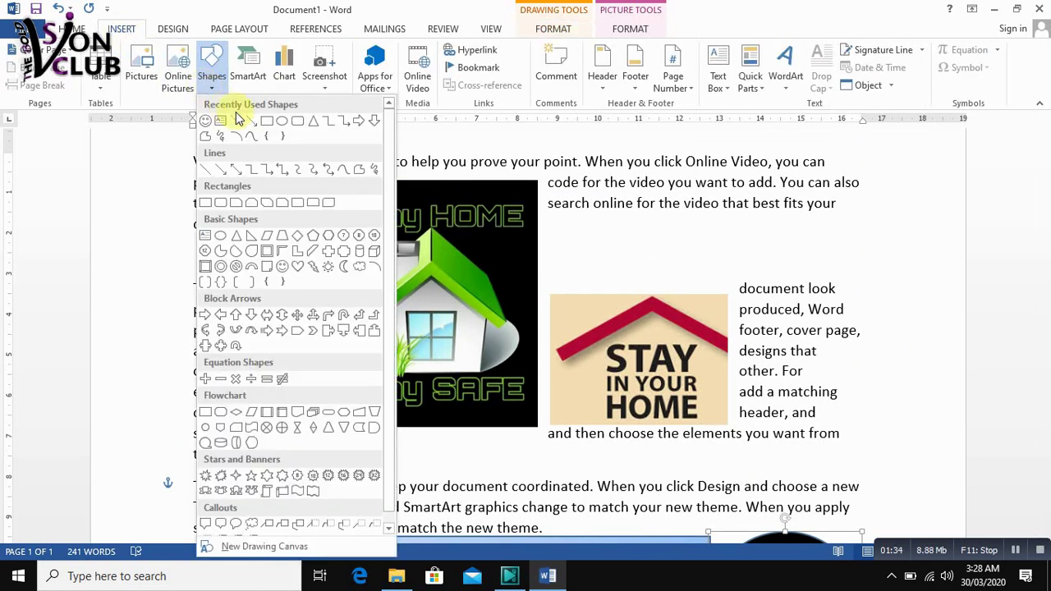
click(265, 122)
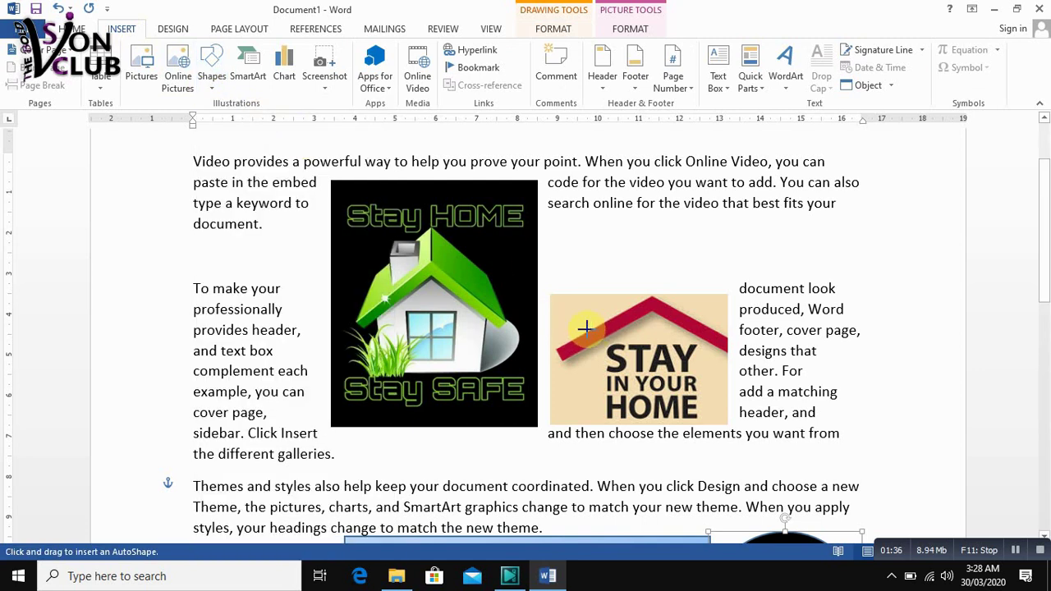
mouse_move(586, 328)
mouse_down()
mouse_move(713, 371)
mouse_move(677, 342)
mouse_up()
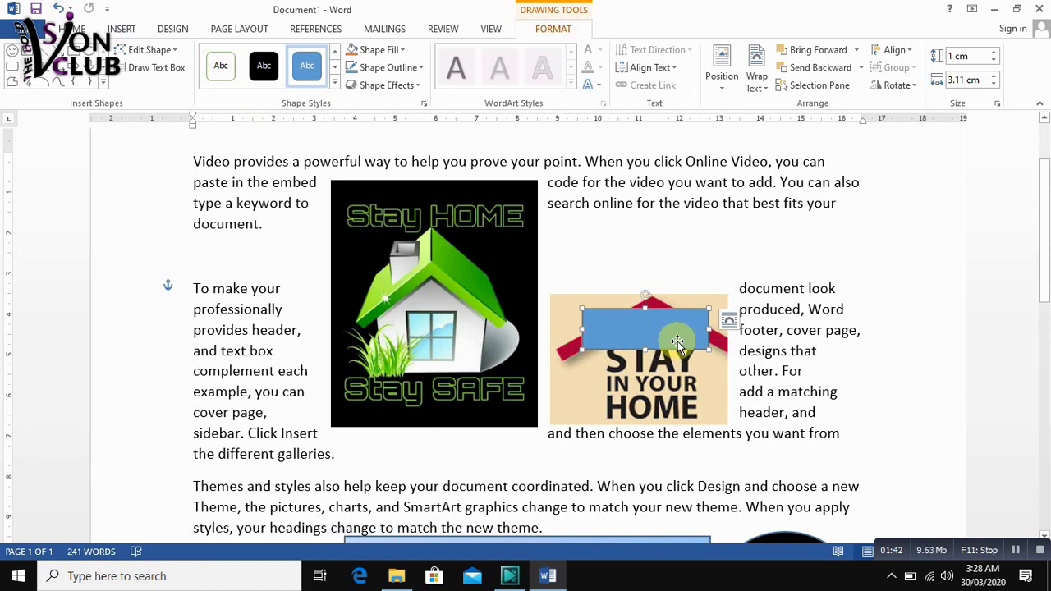
text(Text)
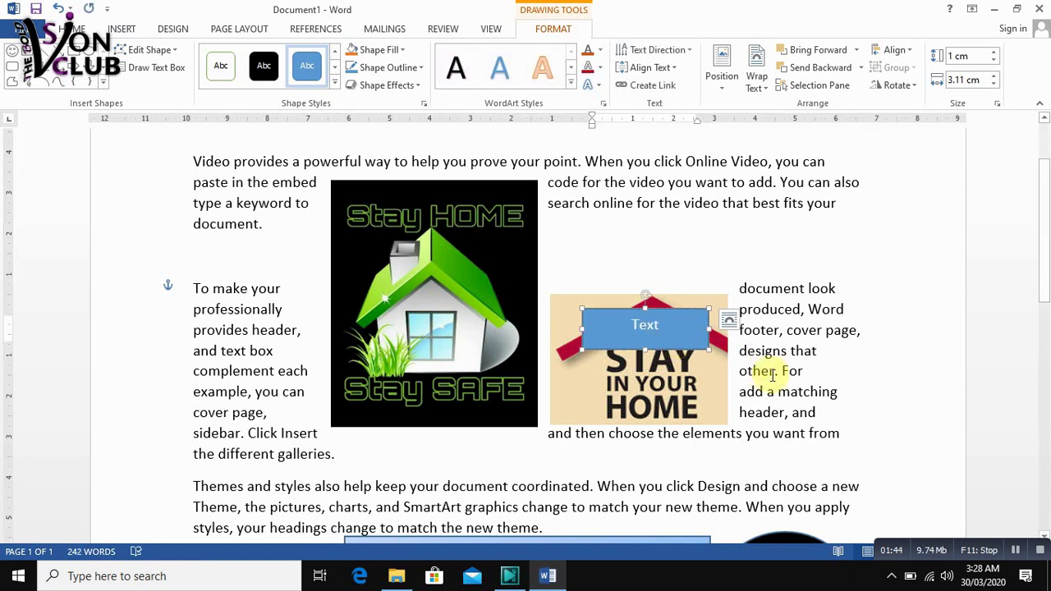
click(695, 351)
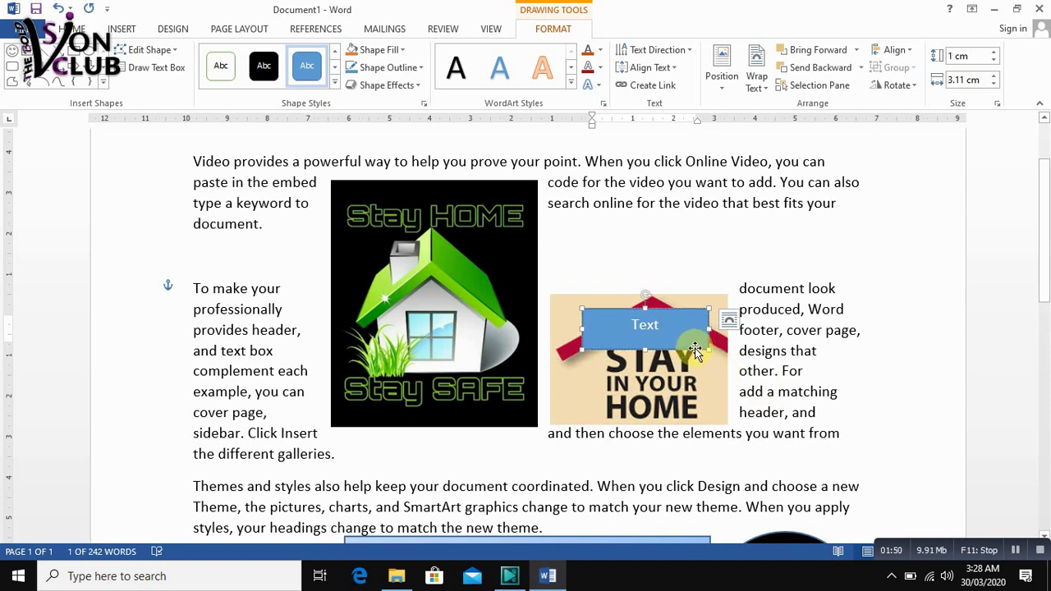
Set the Text box to No Fill and No Outline, then move it to the picture's top-left.
click(404, 54)
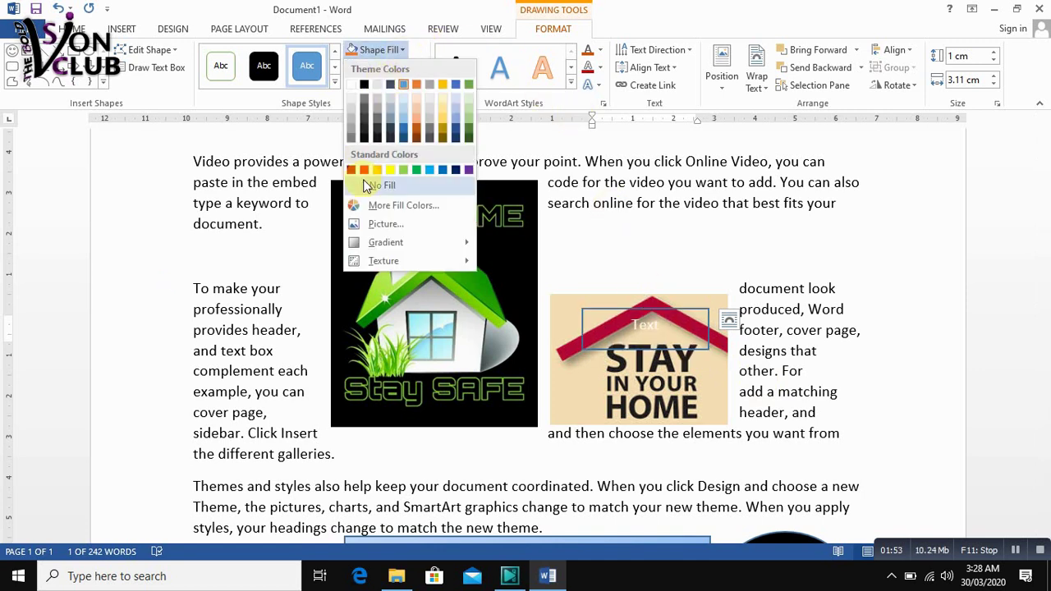
click(368, 185)
click(419, 67)
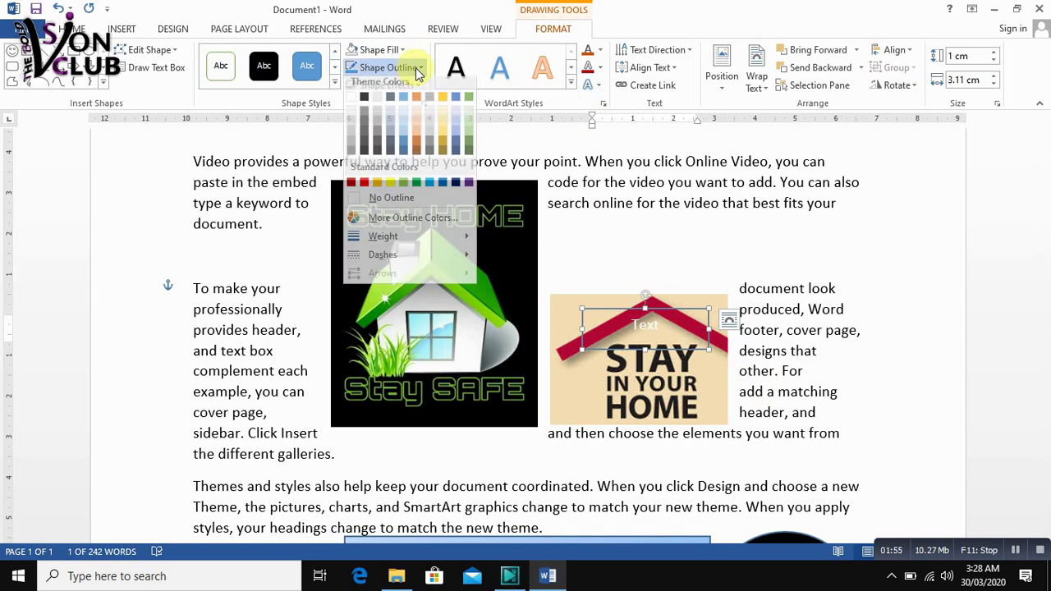
click(374, 201)
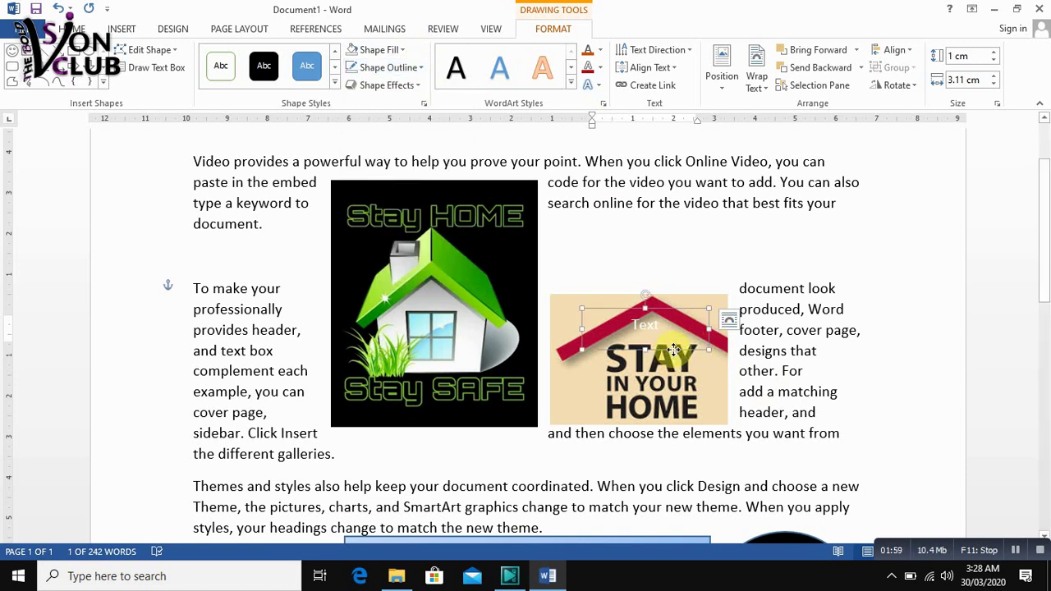
drag(674, 350, 613, 338)
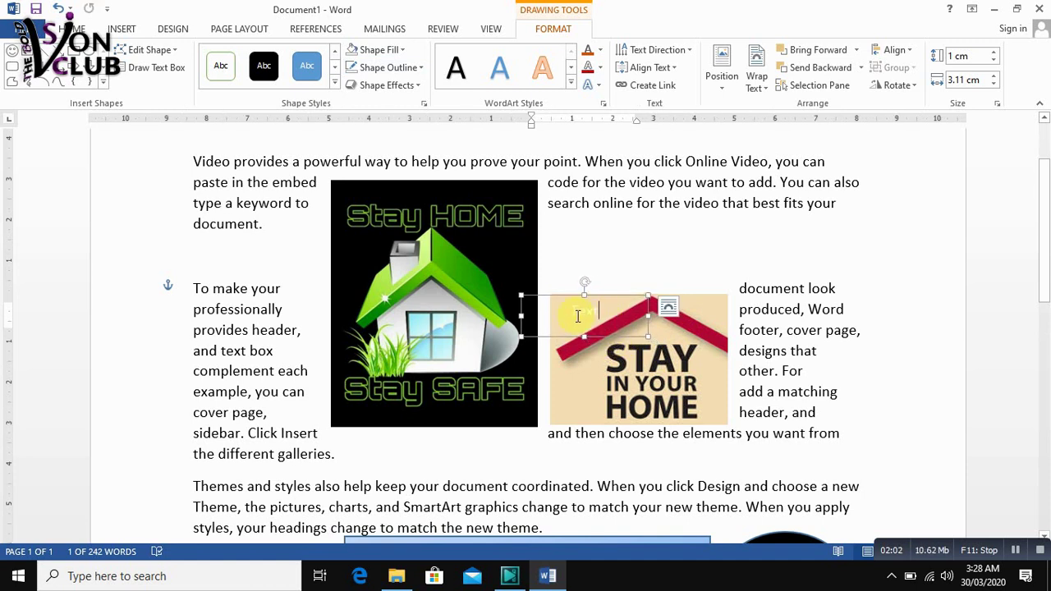
Give the word 'Text' the plain black WordArt style and a dark theme text fill colour.
drag(608, 316, 563, 312)
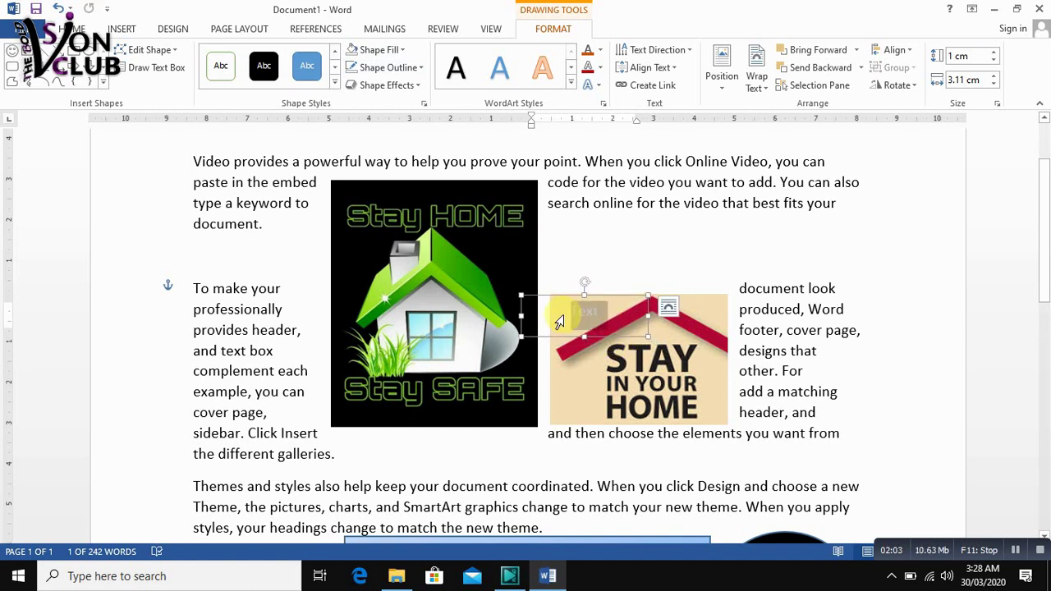
click(457, 70)
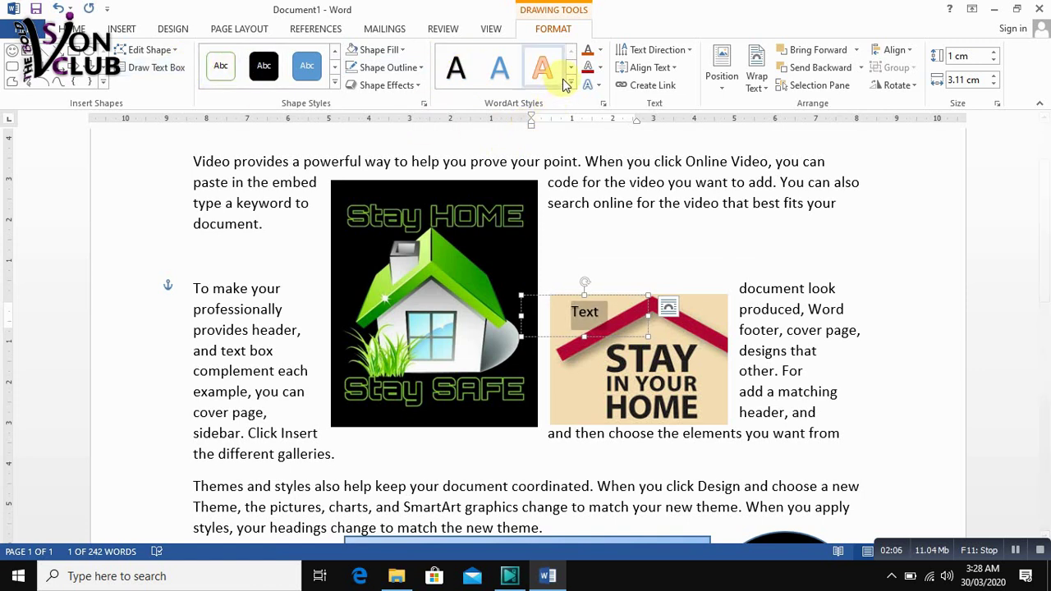
click(600, 51)
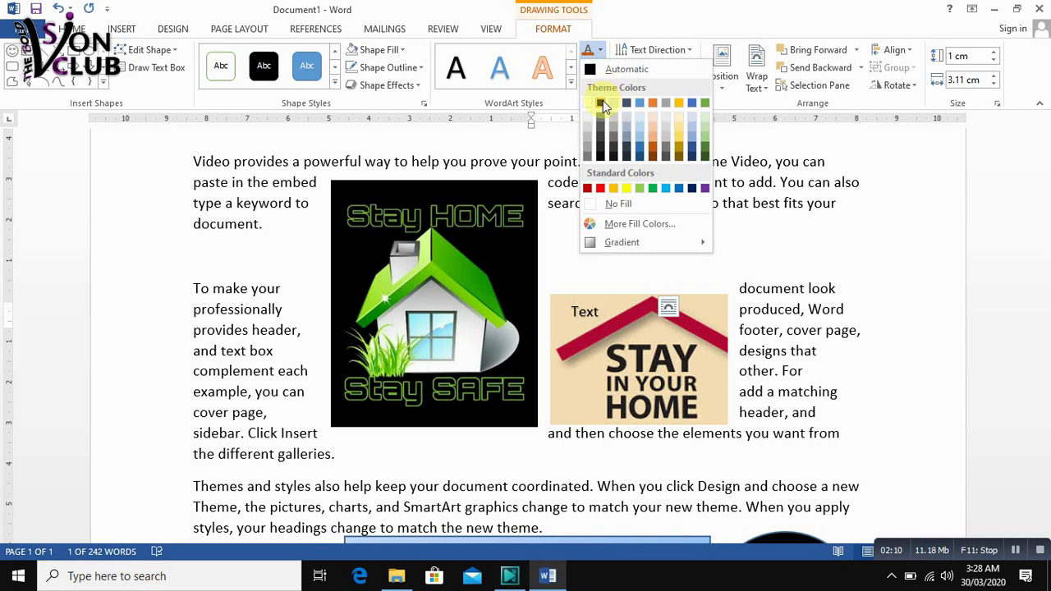
click(602, 102)
click(670, 336)
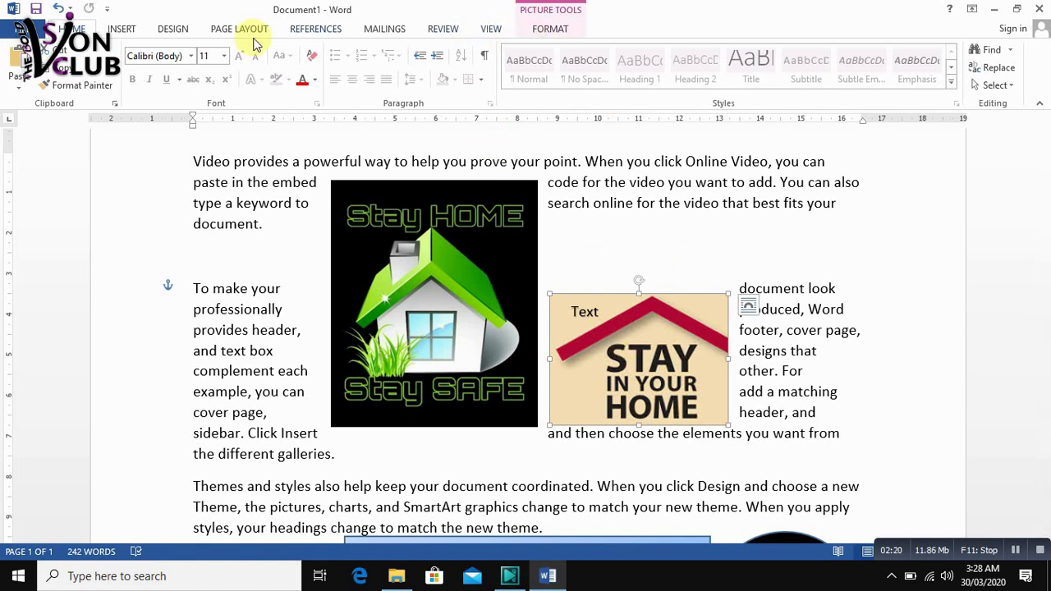
click(115, 30)
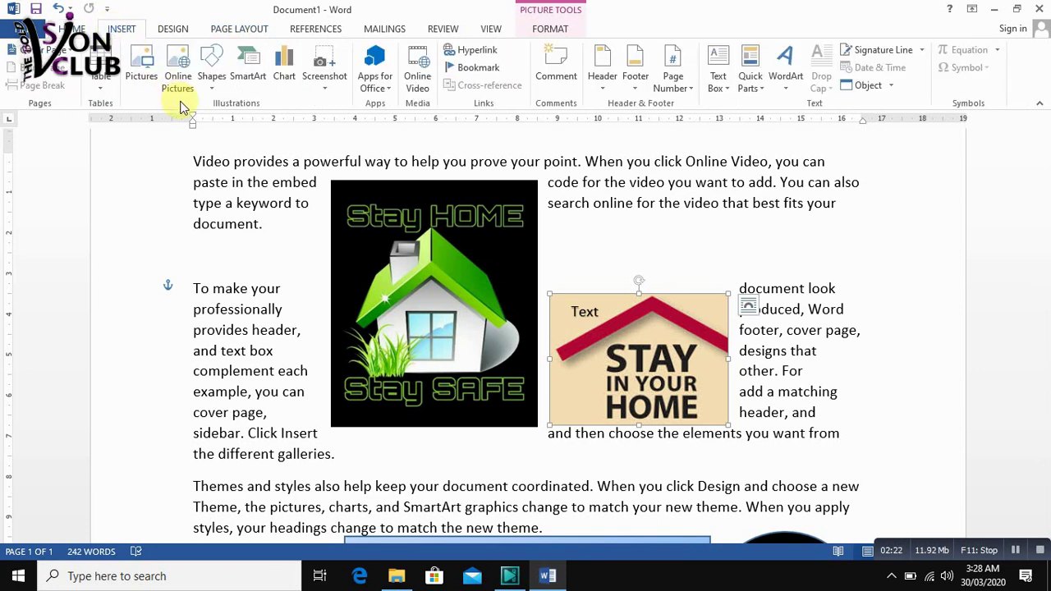